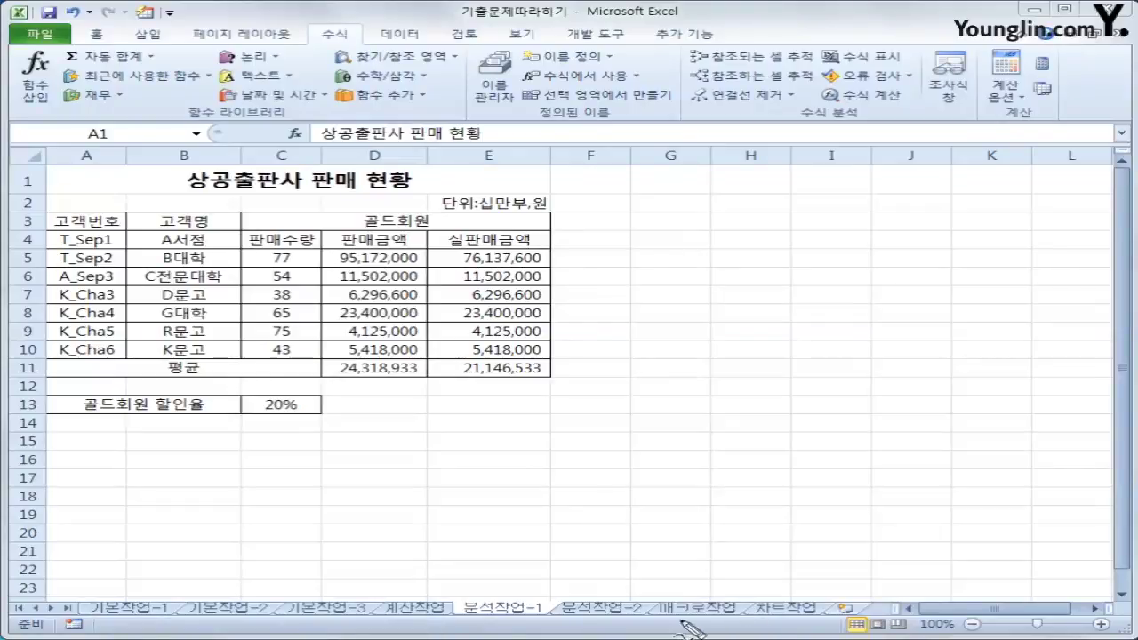
{"action": "mouse_move", "coordinate": [533, 621]}
{"action": "left_mouse_down"}
{"action": "mouse_move", "coordinate": [505, 631]}
{"action": "mouse_move", "coordinate": [537, 613]}
{"action": "left_mouse_up"}
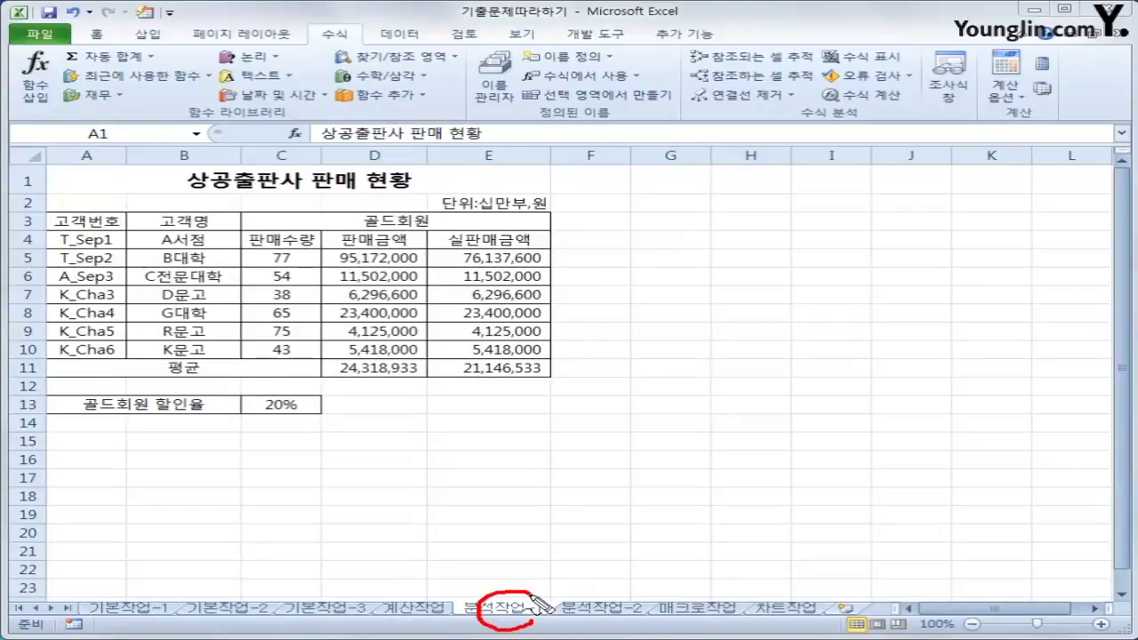
{"action": "mouse_move", "coordinate": [627, 623]}
{"action": "left_mouse_down"}
{"action": "mouse_move", "coordinate": [589, 628]}
{"action": "mouse_move", "coordinate": [636, 630]}
{"action": "left_mouse_up"}
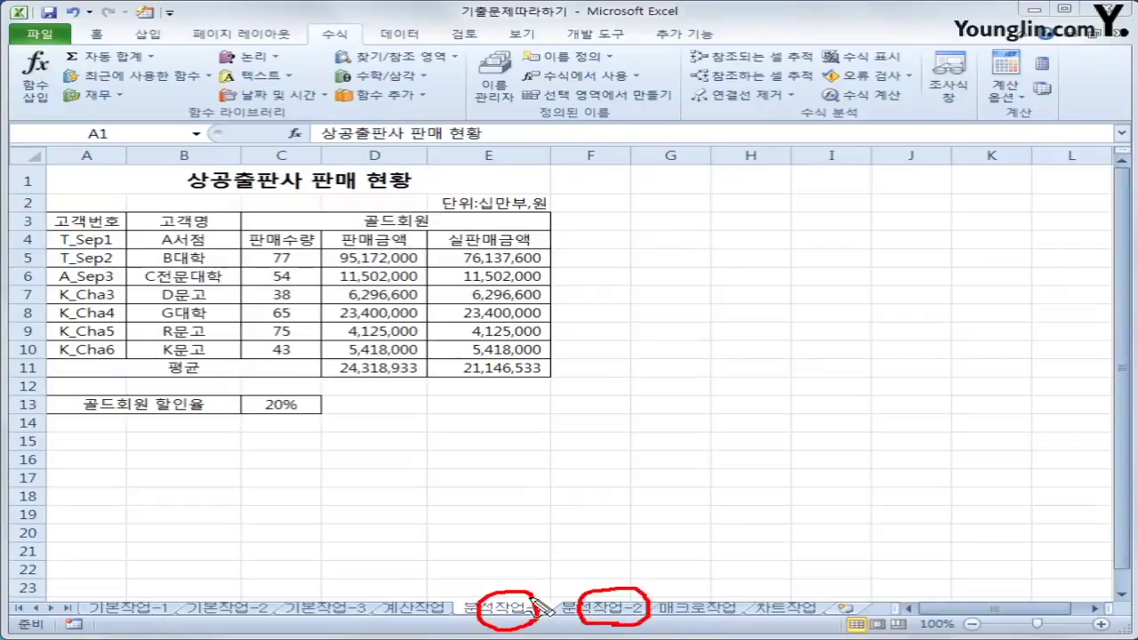
{"action": "left_click_drag", "start_coordinate": [532, 595], "coordinate": [566, 541]}
{"action": "key", "text": "ctrl+z"}
{"action": "mouse_move", "coordinate": [609, 523]}
{"action": "left_mouse_down"}
{"action": "mouse_move", "coordinate": [593, 534]}
{"action": "mouse_move", "coordinate": [612, 534]}
{"action": "mouse_move", "coordinate": [606, 523]}
{"action": "left_mouse_up"}
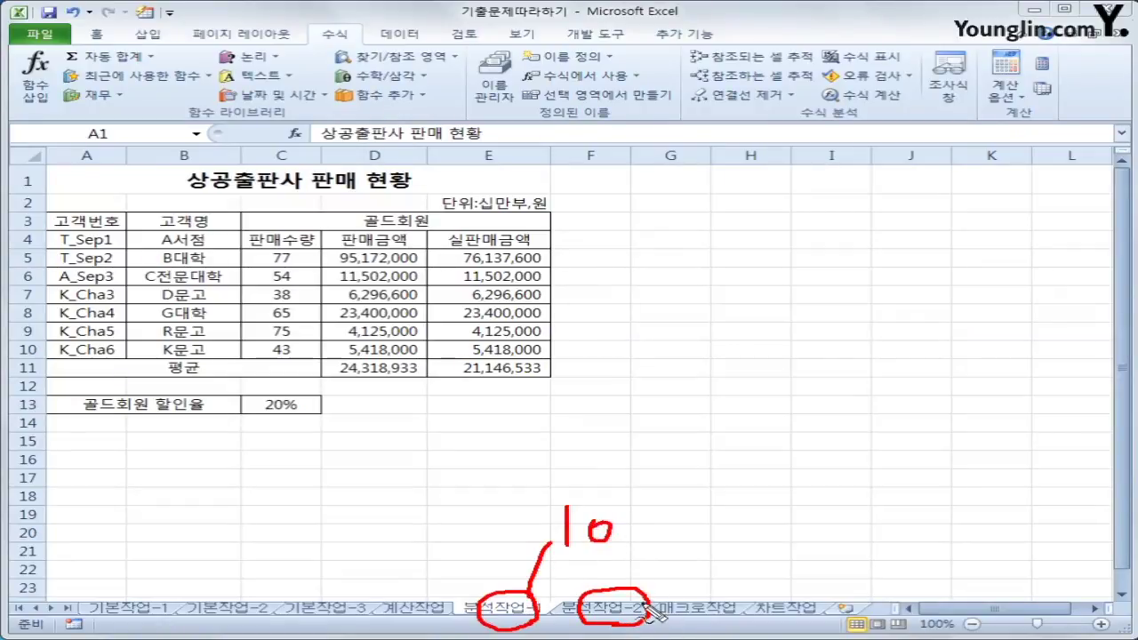
{"action": "mouse_move", "coordinate": [642, 594]}
{"action": "left_mouse_down"}
{"action": "mouse_move", "coordinate": [680, 559]}
{"action": "mouse_move", "coordinate": [724, 555]}
{"action": "mouse_move", "coordinate": [712, 542]}
{"action": "left_mouse_up"}
{"action": "key", "text": "ctrl+z"}
{"action": "mouse_move", "coordinate": [632, 536]}
{"action": "left_mouse_down"}
{"action": "mouse_move", "coordinate": [672, 541]}
{"action": "mouse_move", "coordinate": [658, 553]}
{"action": "left_mouse_up"}
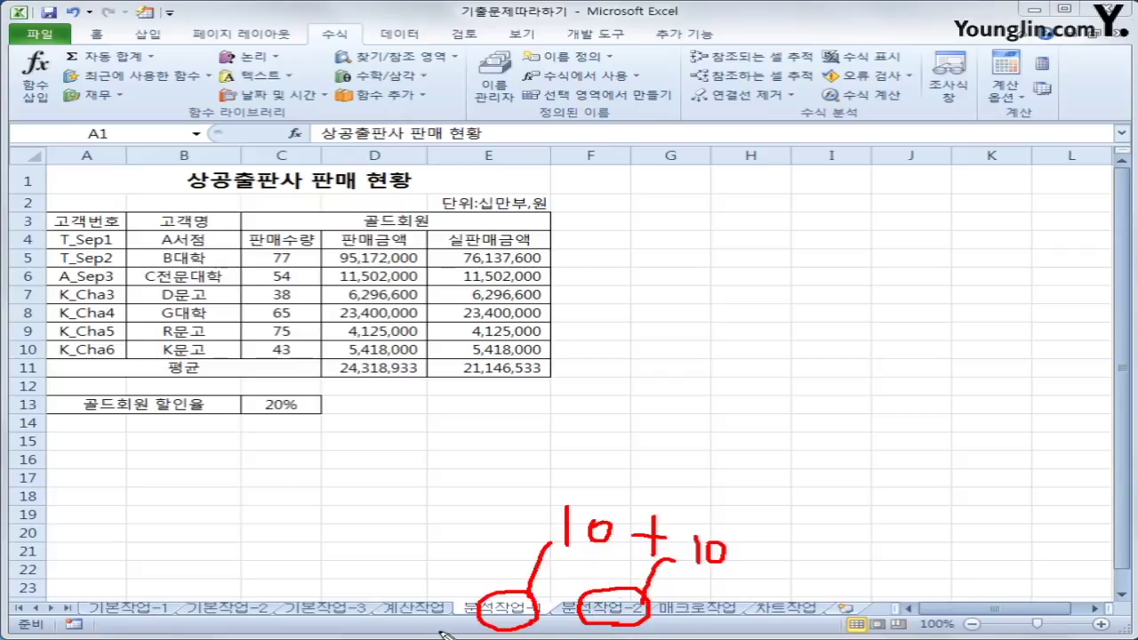
{"action": "mouse_move", "coordinate": [439, 633]}
{"action": "left_mouse_down"}
{"action": "mouse_move", "coordinate": [669, 627]}
{"action": "mouse_move", "coordinate": [547, 574]}
{"action": "mouse_move", "coordinate": [451, 579]}
{"action": "mouse_move", "coordinate": [454, 633]}
{"action": "left_mouse_up"}
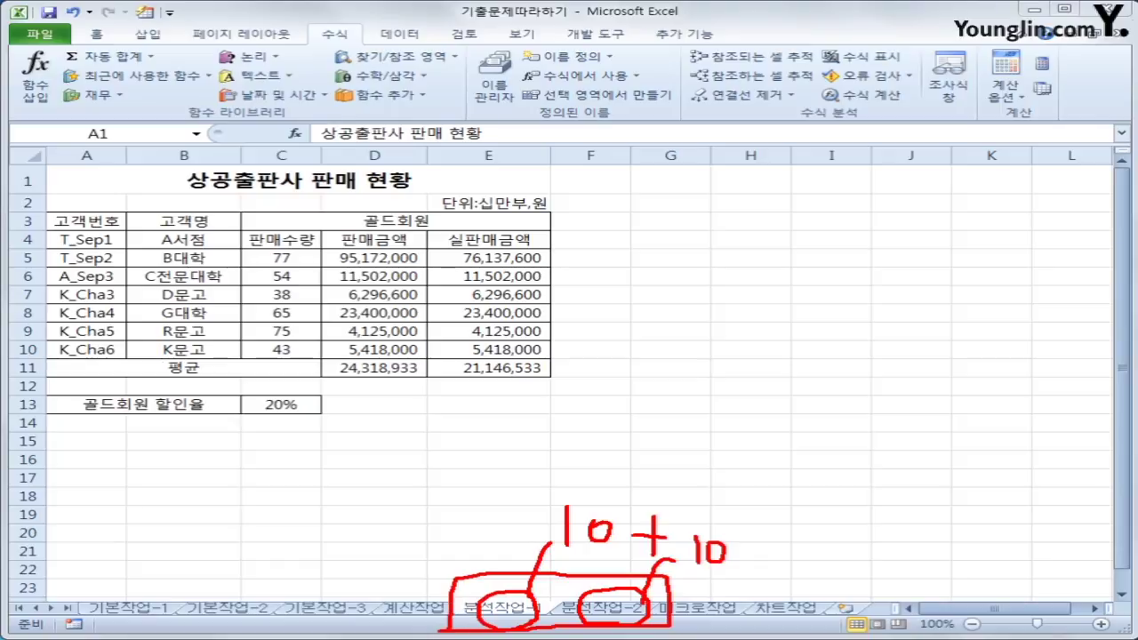
{"action": "key", "text": "Escape"}
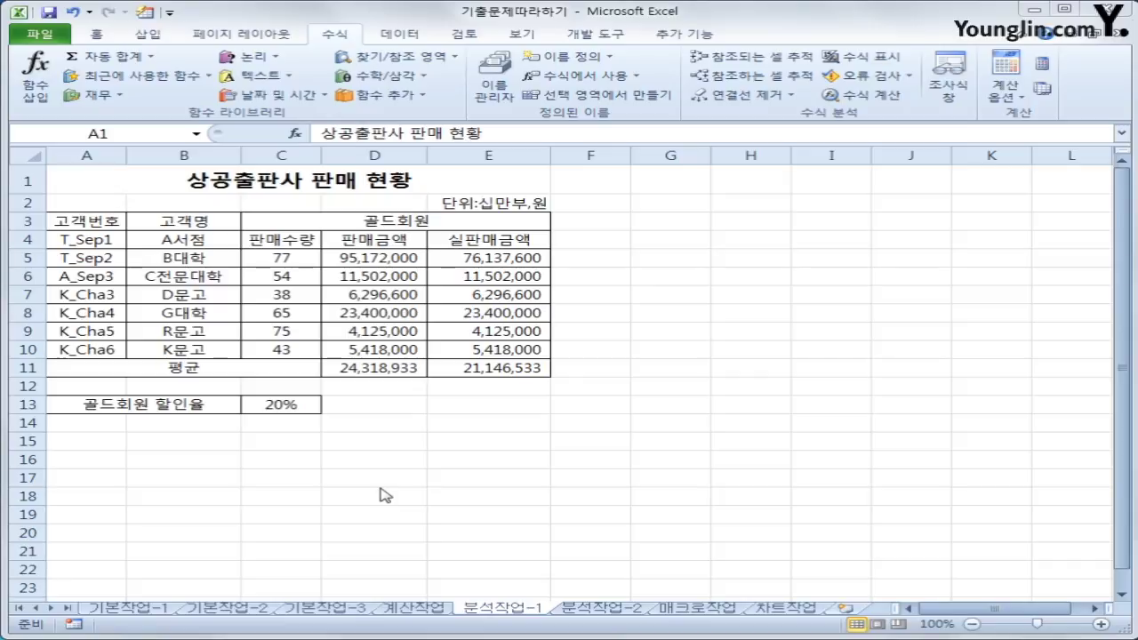
{"action": "left_click", "coordinate": [309, 186]}
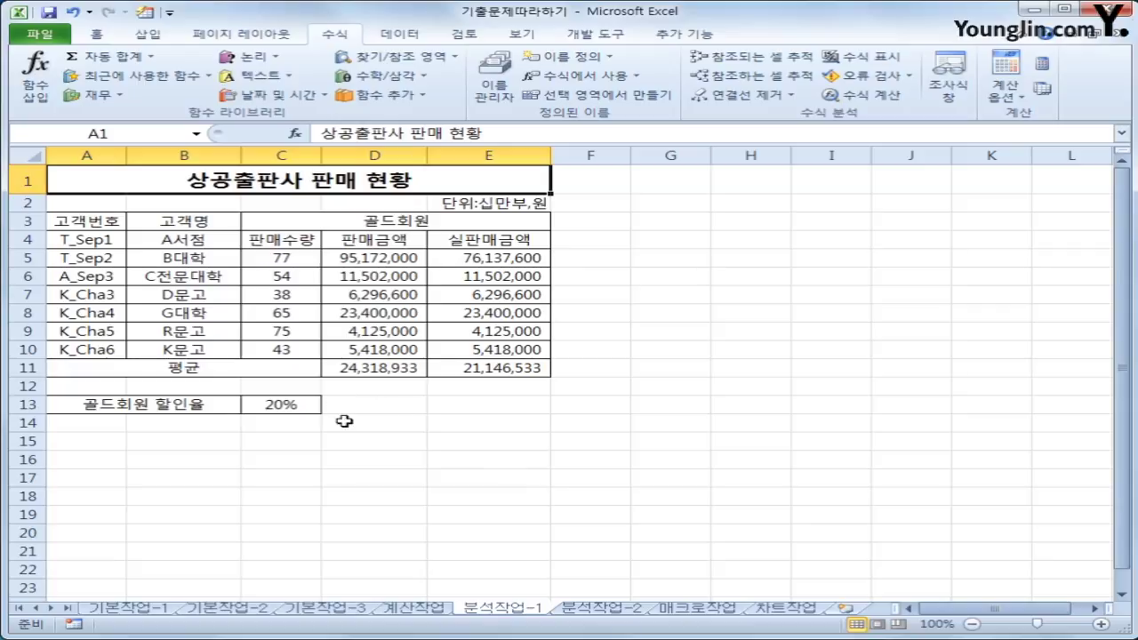
{"action": "left_click", "coordinate": [281, 407]}
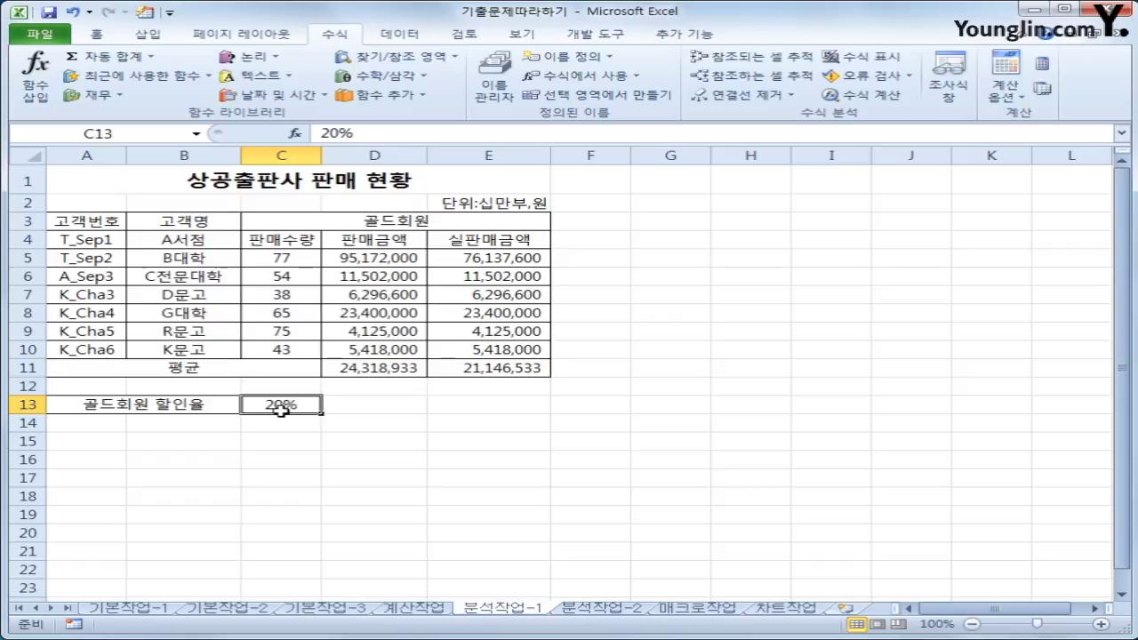
{"action": "left_click", "coordinate": [536, 372]}
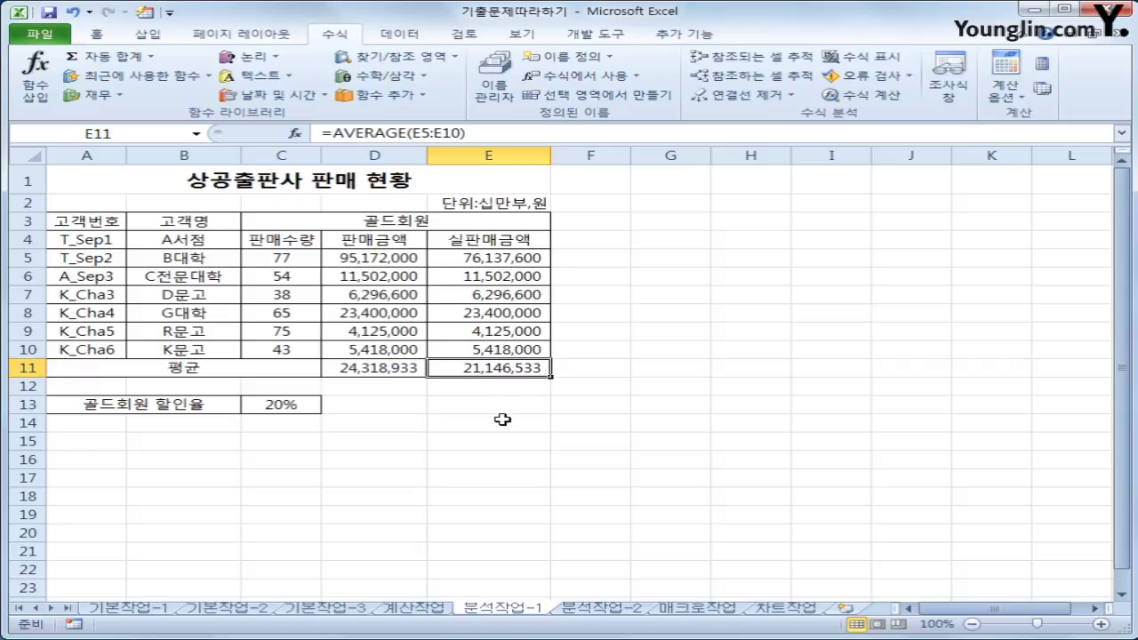
{"action": "left_click", "coordinate": [281, 406]}
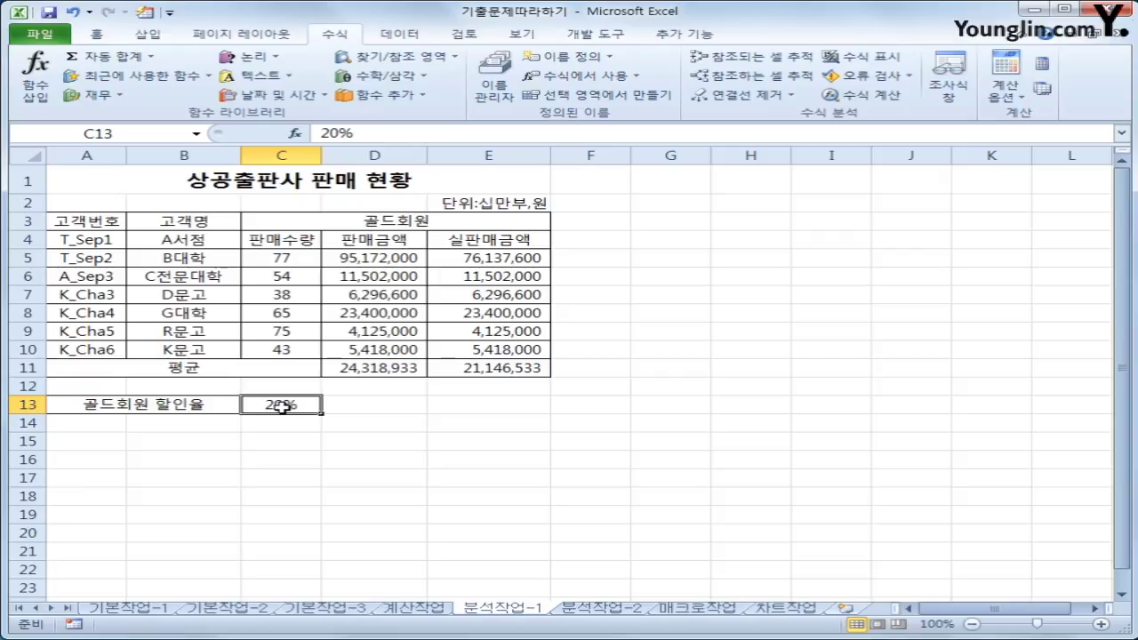
{"action": "left_click", "coordinate": [476, 367]}
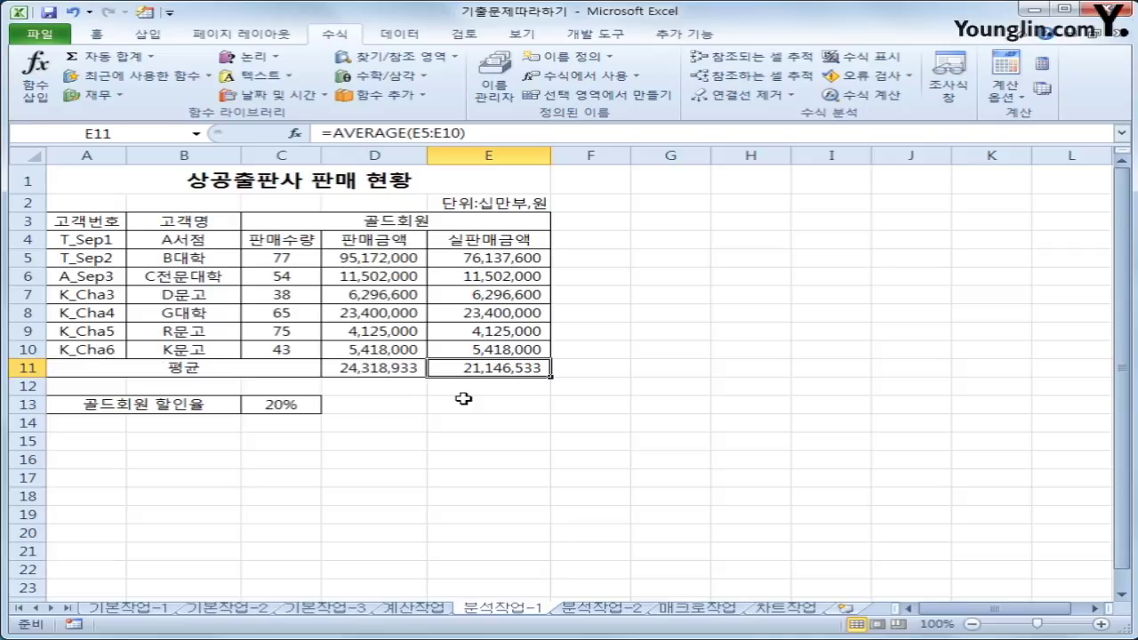
Step: Define the name 할인율 for the discount rate cell C13
{"action": "left_click", "coordinate": [303, 405]}
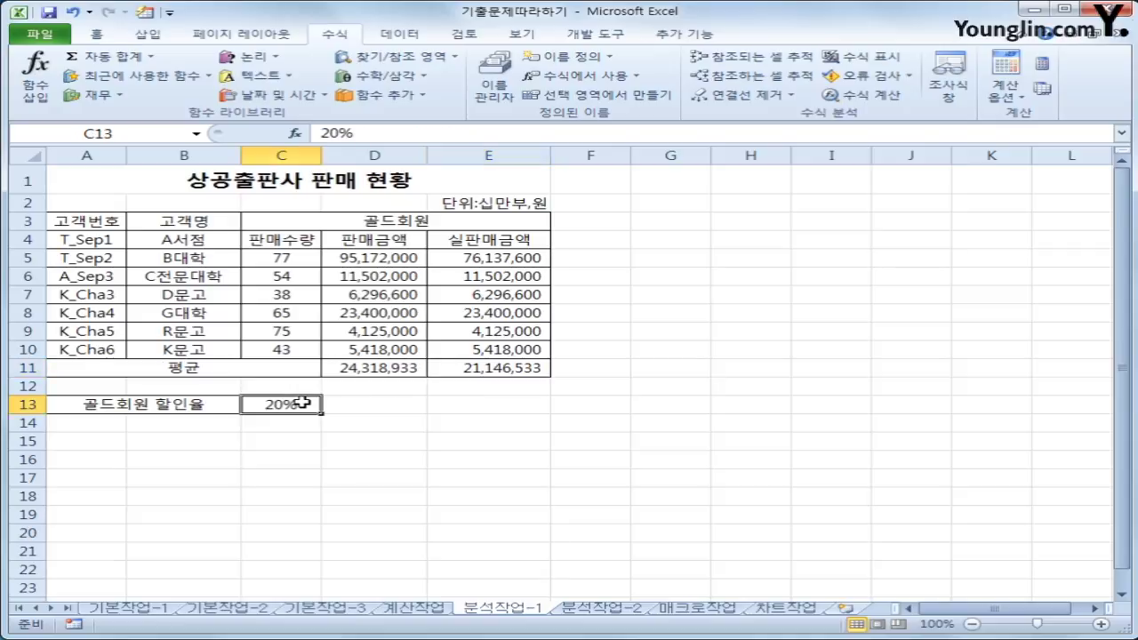
{"action": "left_click", "coordinate": [115, 135]}
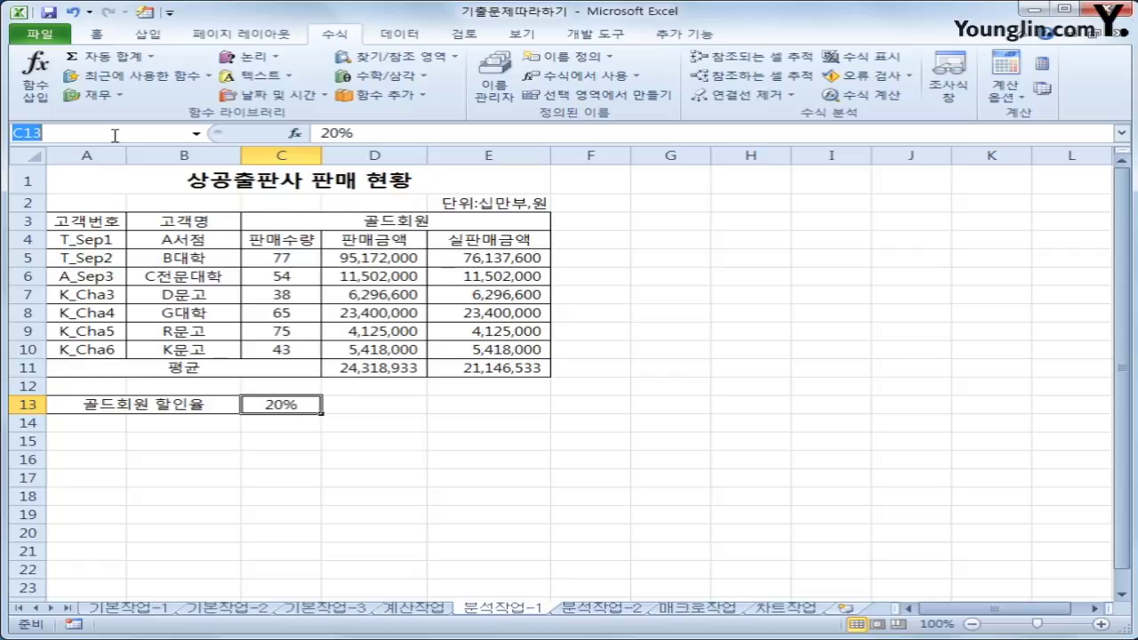
{"action": "type", "text": "할"}
{"action": "type", "text": "인율"}
{"action": "key", "text": "Return"}
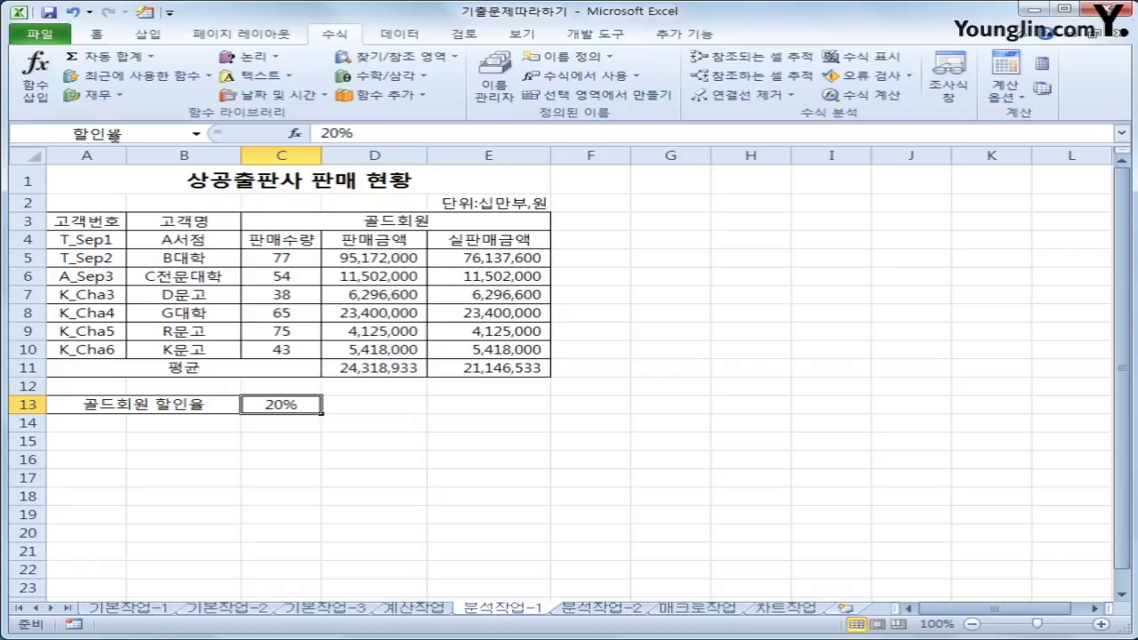
Step: Define the name 실판매금액평균 for the actual sales average in cell E11
{"action": "left_click", "coordinate": [475, 366]}
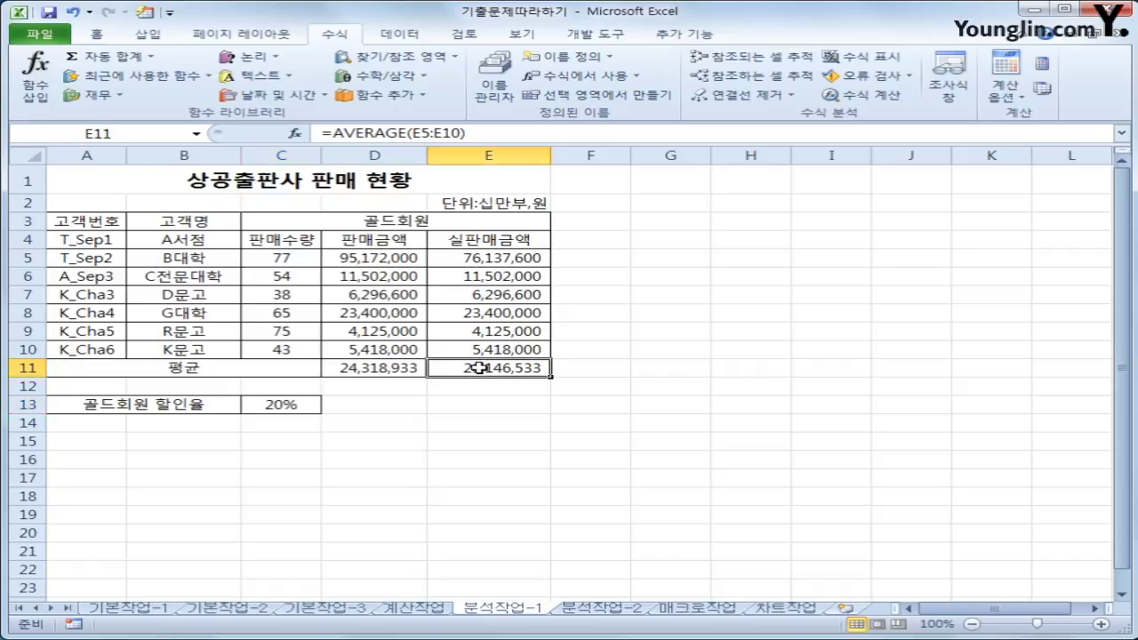
{"action": "left_click", "coordinate": [123, 134]}
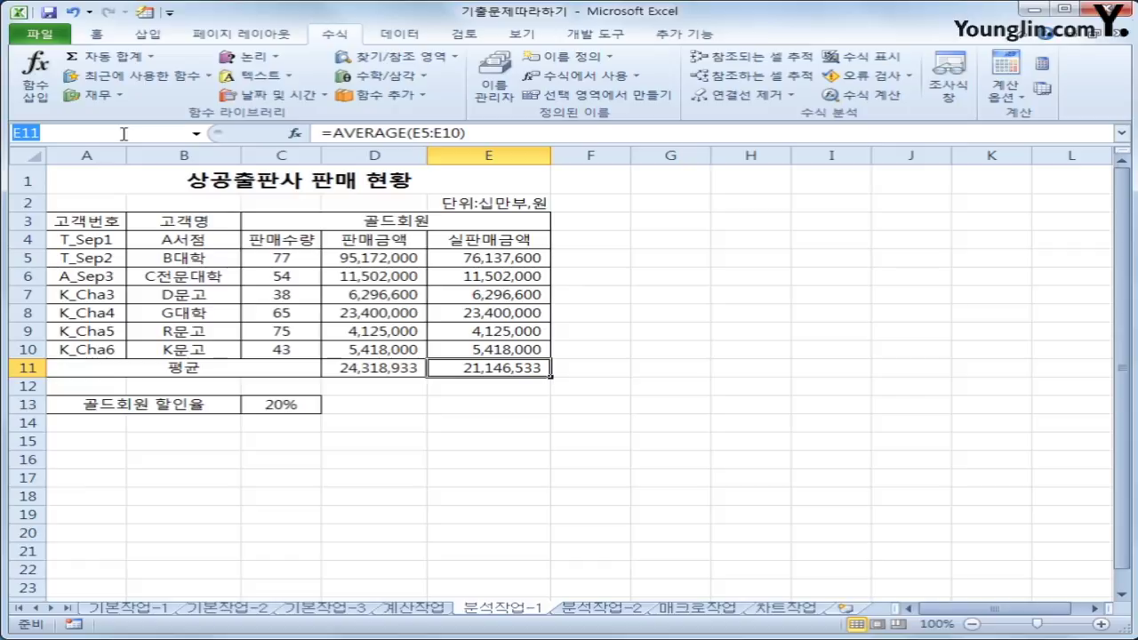
{"action": "type", "text": "실판매금액평"}
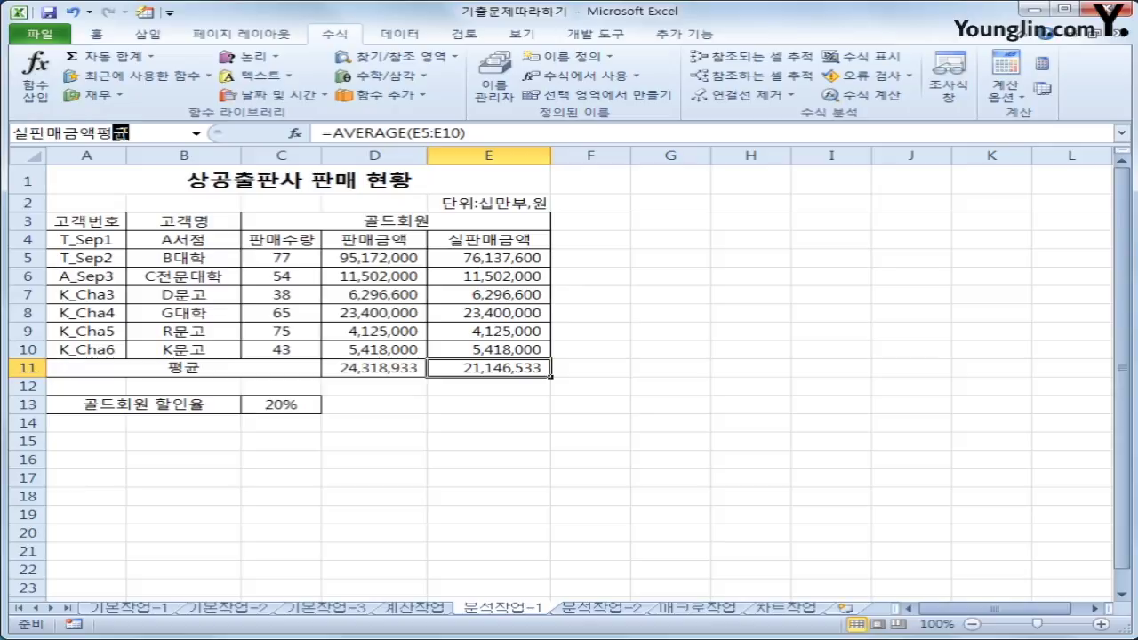
{"action": "type", "text": "균"}
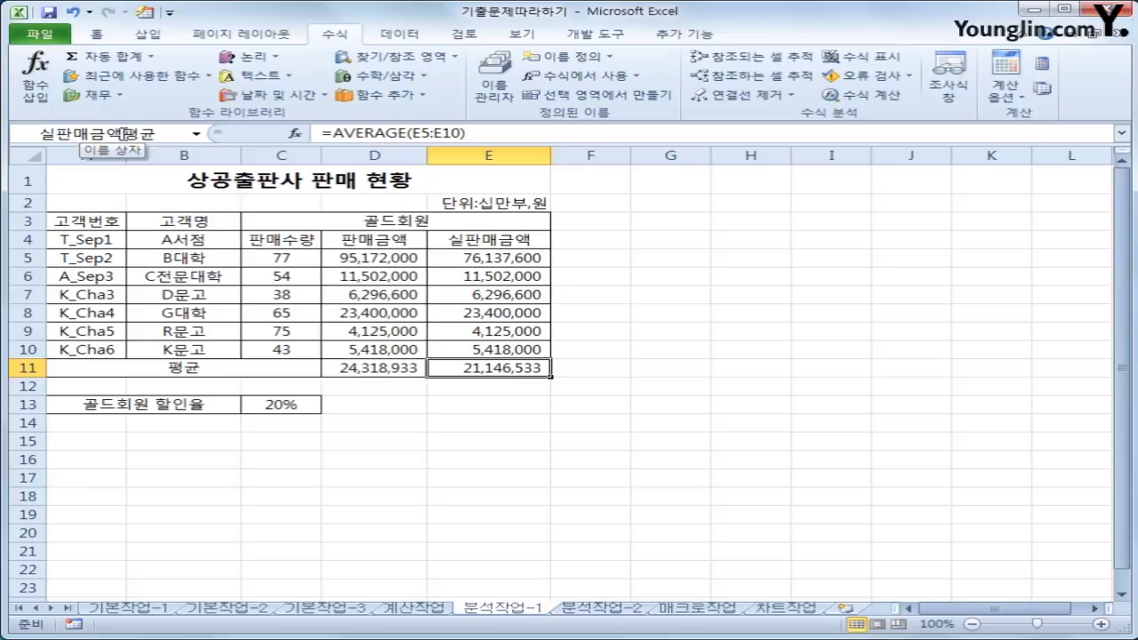
Step: Add a what-if scenario named 할인율증가 with C13 as its changing cell
{"action": "left_click", "coordinate": [274, 406]}
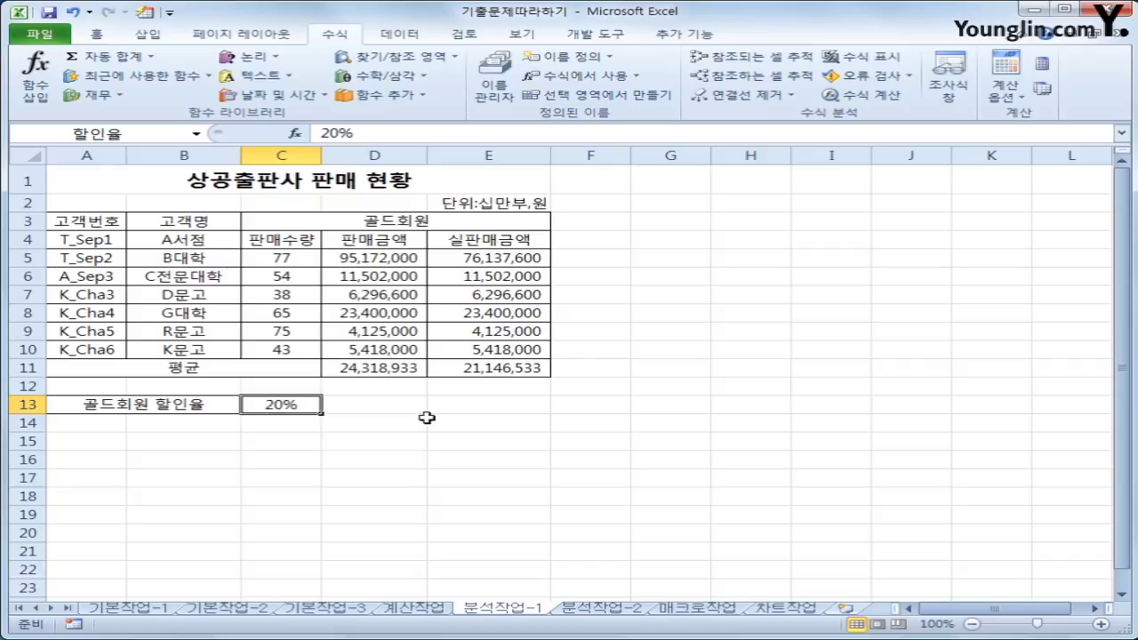
{"action": "left_click", "coordinate": [397, 36]}
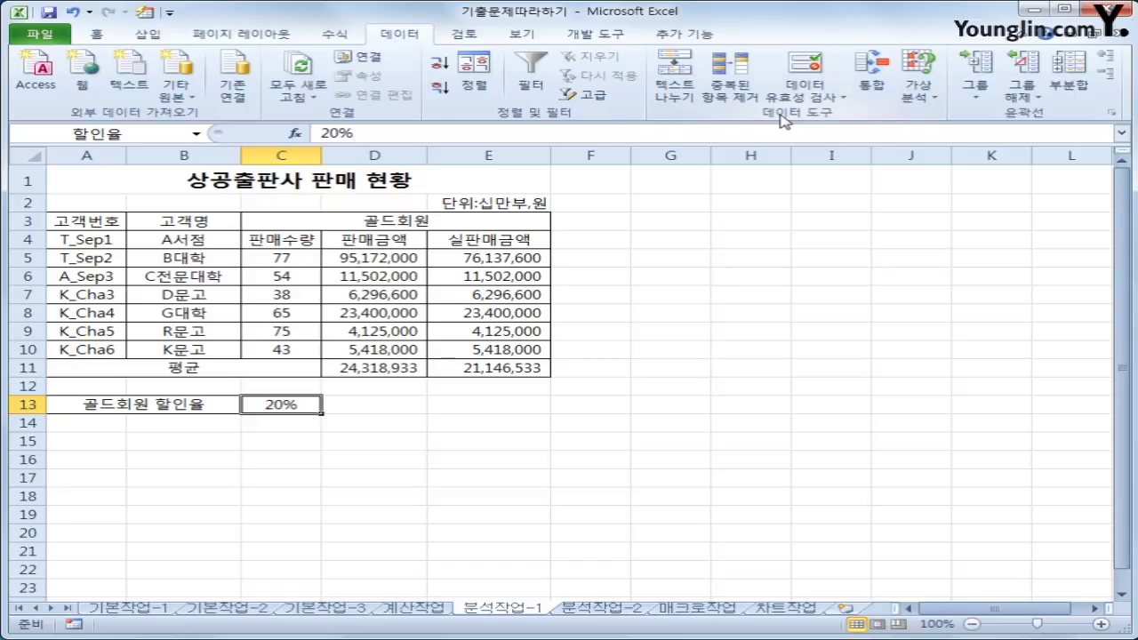
{"action": "left_click", "coordinate": [920, 98]}
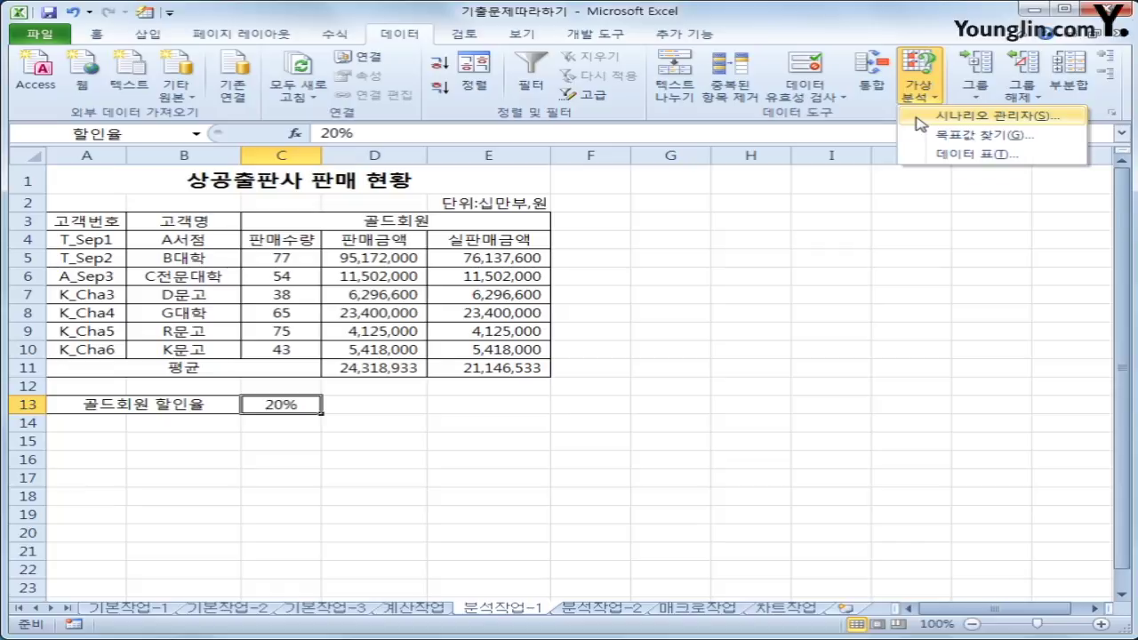
{"action": "left_click", "coordinate": [921, 125]}
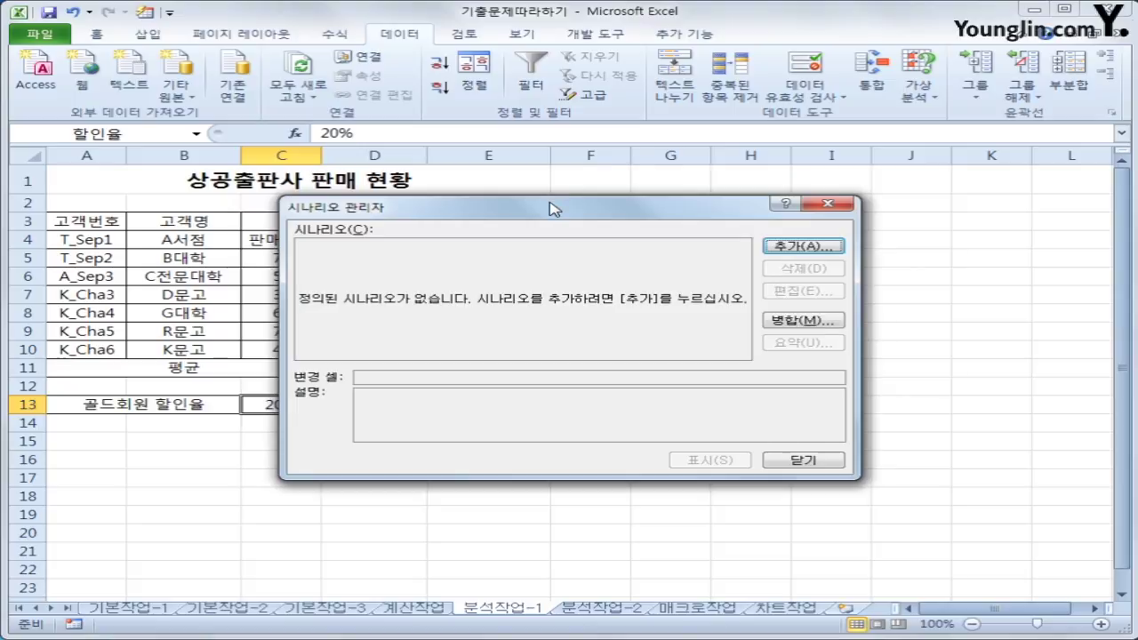
{"action": "left_click_drag", "start_coordinate": [551, 208], "coordinate": [539, 175]}
{"action": "left_click", "coordinate": [768, 215]}
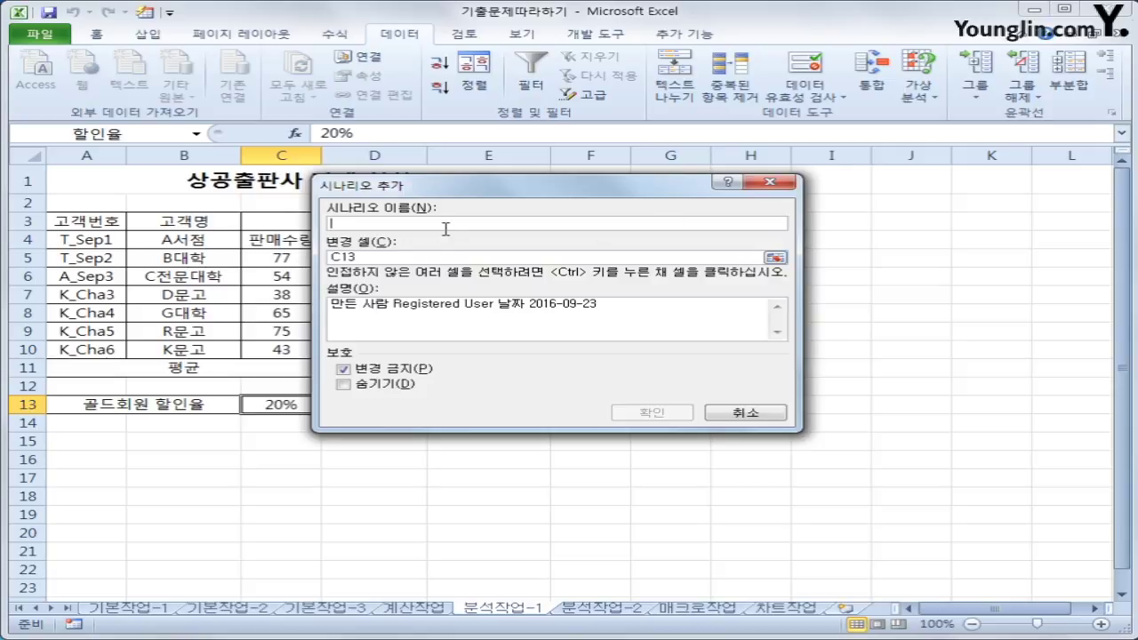
{"action": "type", "text": "할"}
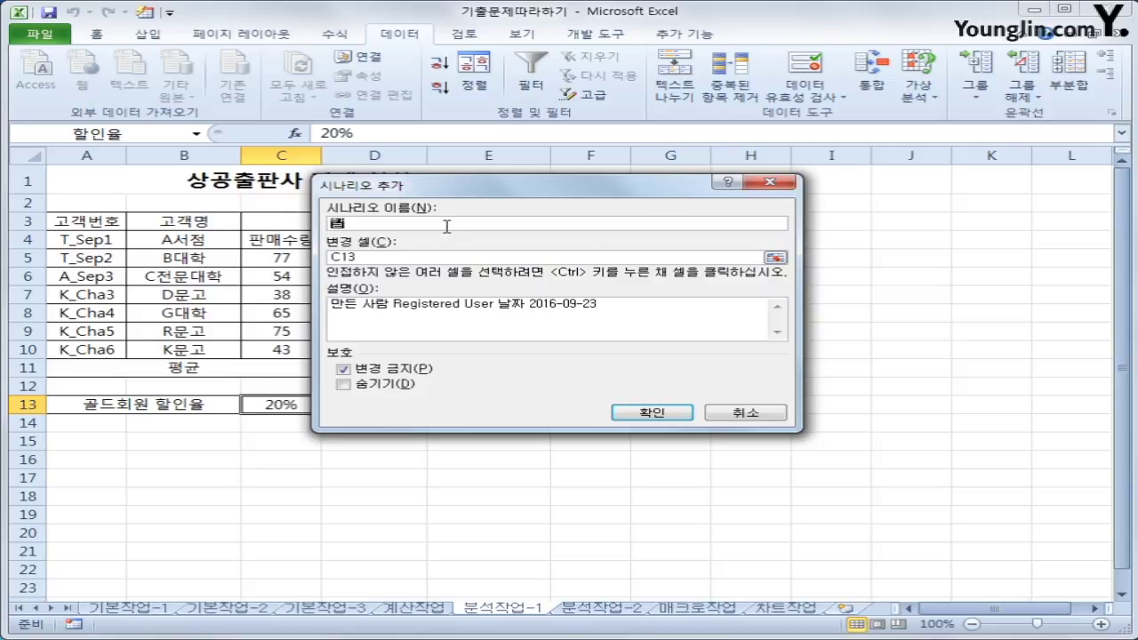
{"action": "type", "text": "인율증가"}
{"action": "left_click", "coordinate": [410, 258]}
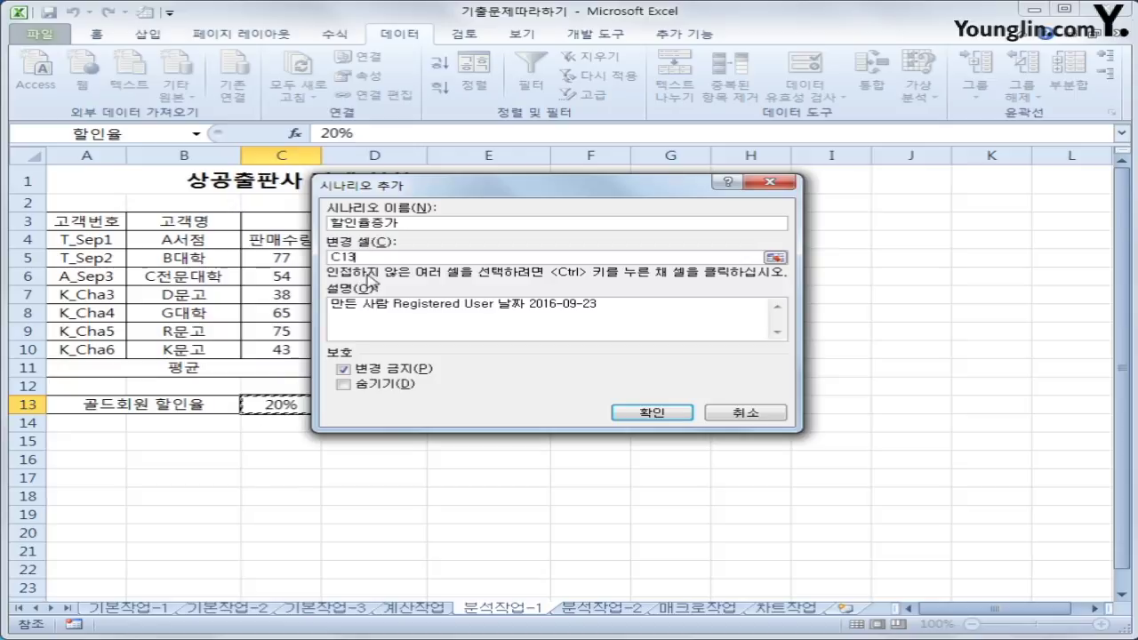
{"action": "left_click", "coordinate": [650, 415]}
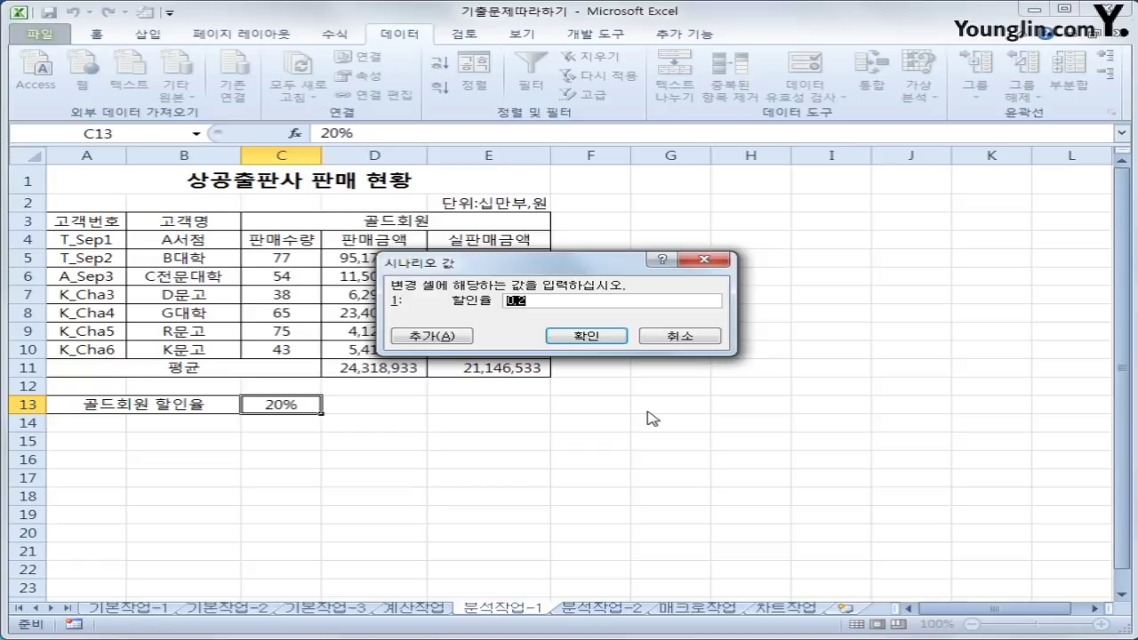
Step: Set the 할인율 value of the 할인율증가 scenario to 30% and start adding another scenario
{"action": "type", "text": "30"}
{"action": "type", "text": "%"}
{"action": "left_click", "coordinate": [450, 335]}
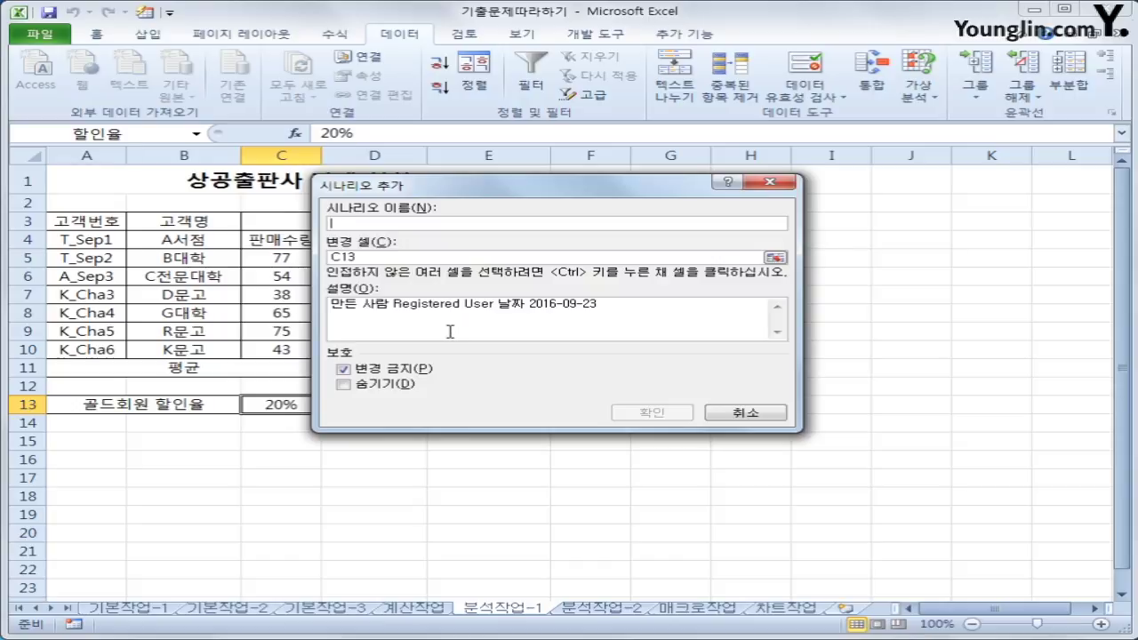
Step: Create a second scenario named 할인율인하 with changing cell C13 and a 할인율 value of 10%
{"action": "type", "text": "할인율인하"}
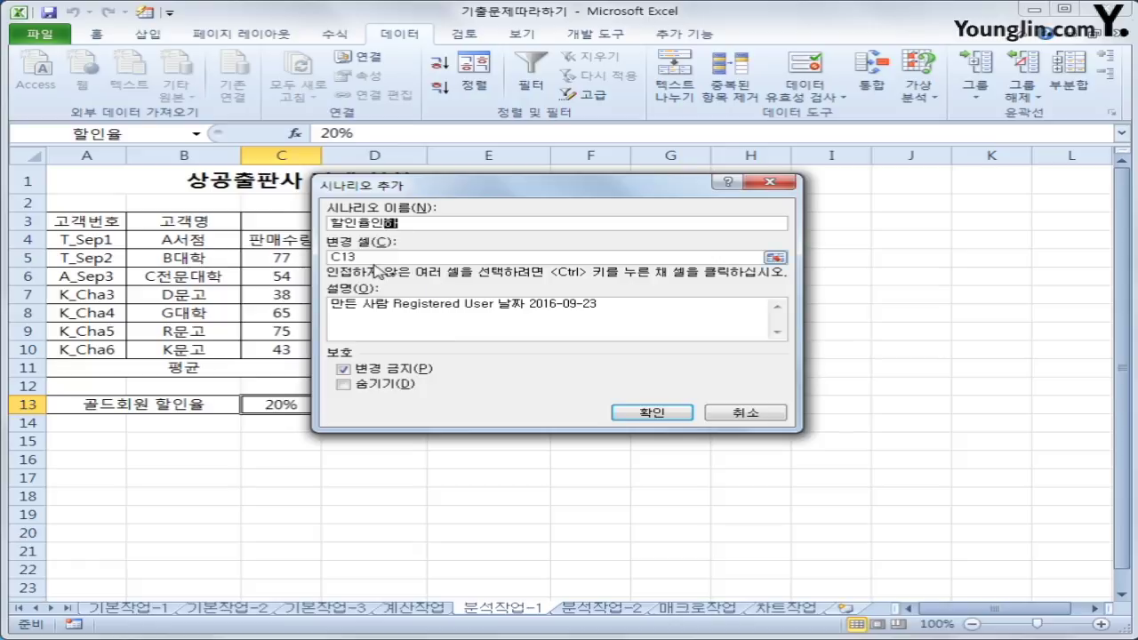
{"action": "left_click", "coordinate": [652, 412]}
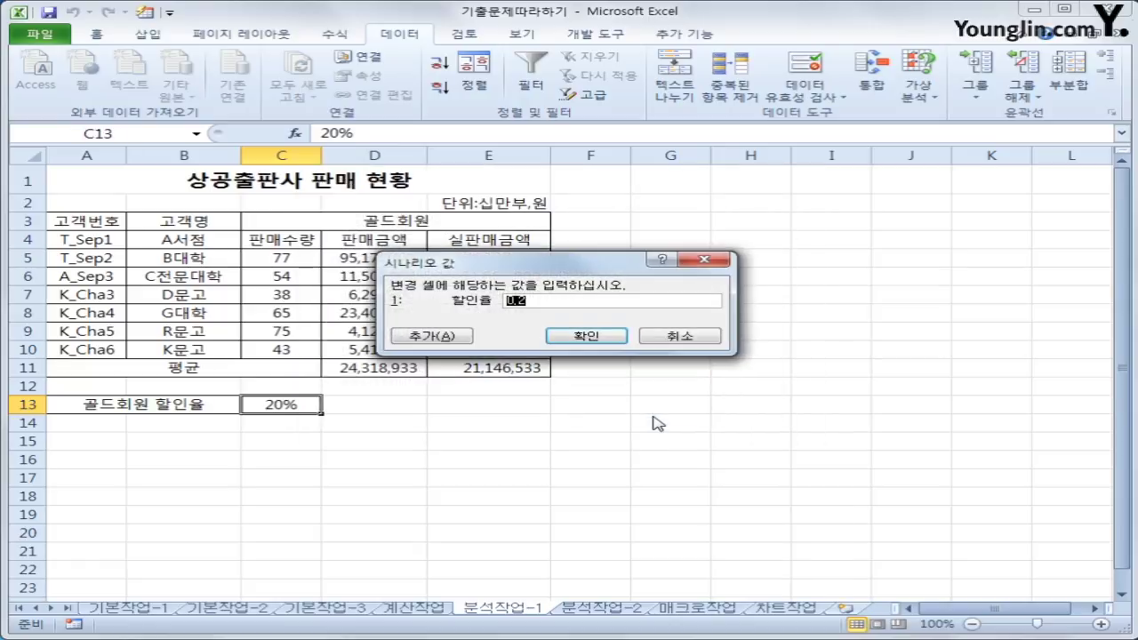
{"action": "type", "text": "10%"}
{"action": "left_click", "coordinate": [622, 342]}
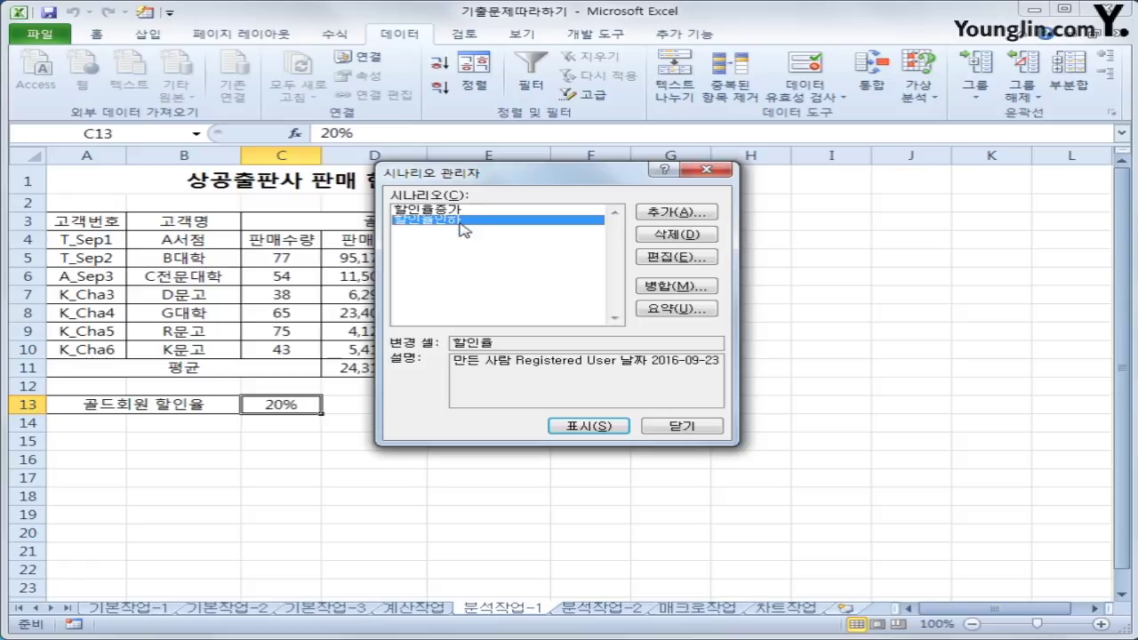
Step: Generate a scenario summary report with E11 as the result cell and review it against the 분석작업-1 sheet
{"action": "left_click", "coordinate": [676, 310]}
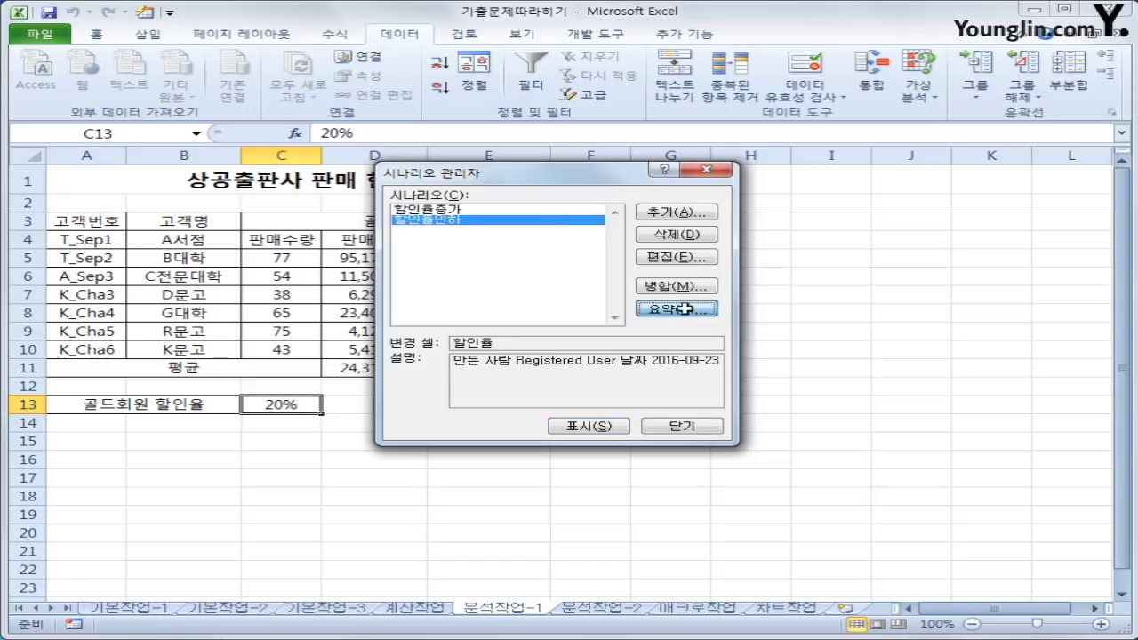
{"action": "left_click_drag", "start_coordinate": [534, 251], "coordinate": [785, 250]}
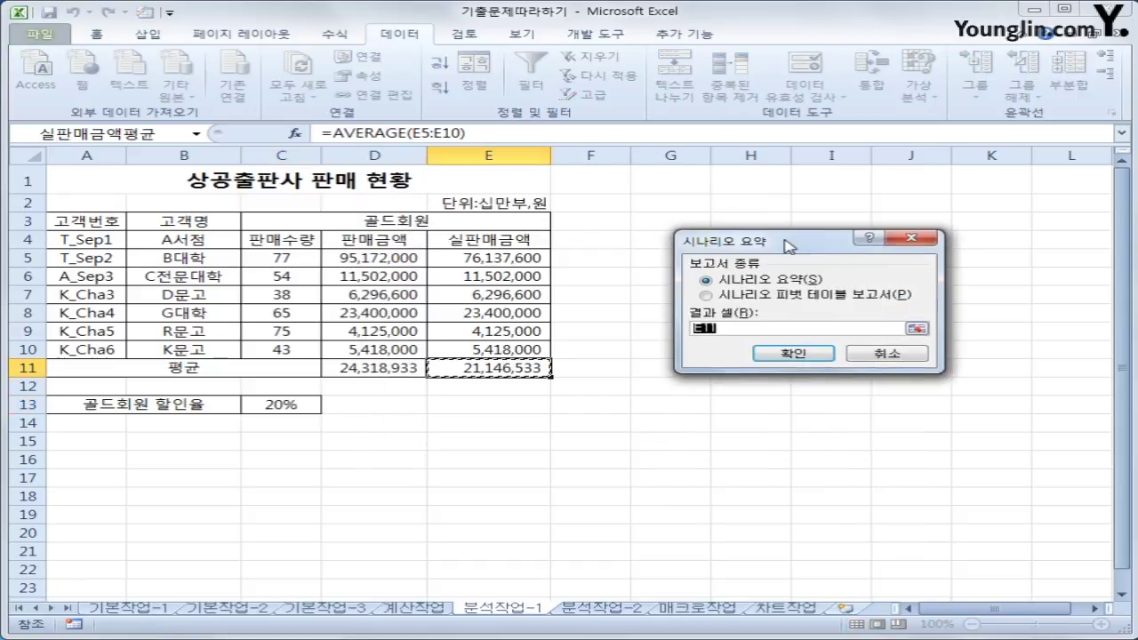
{"action": "left_click", "coordinate": [801, 356]}
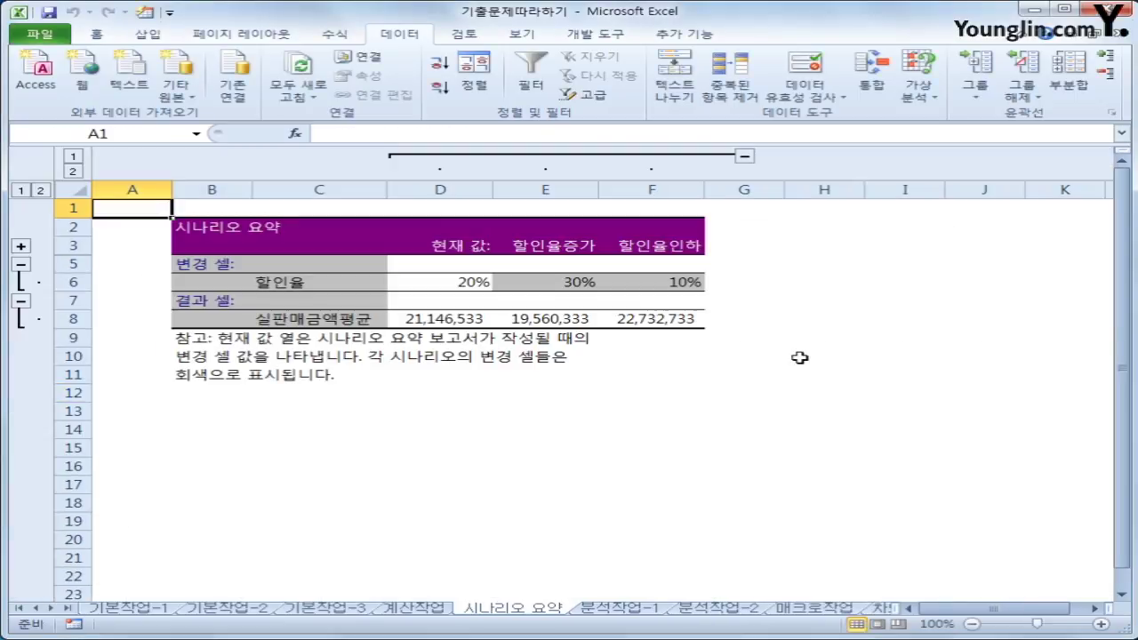
{"action": "left_click", "coordinate": [620, 609]}
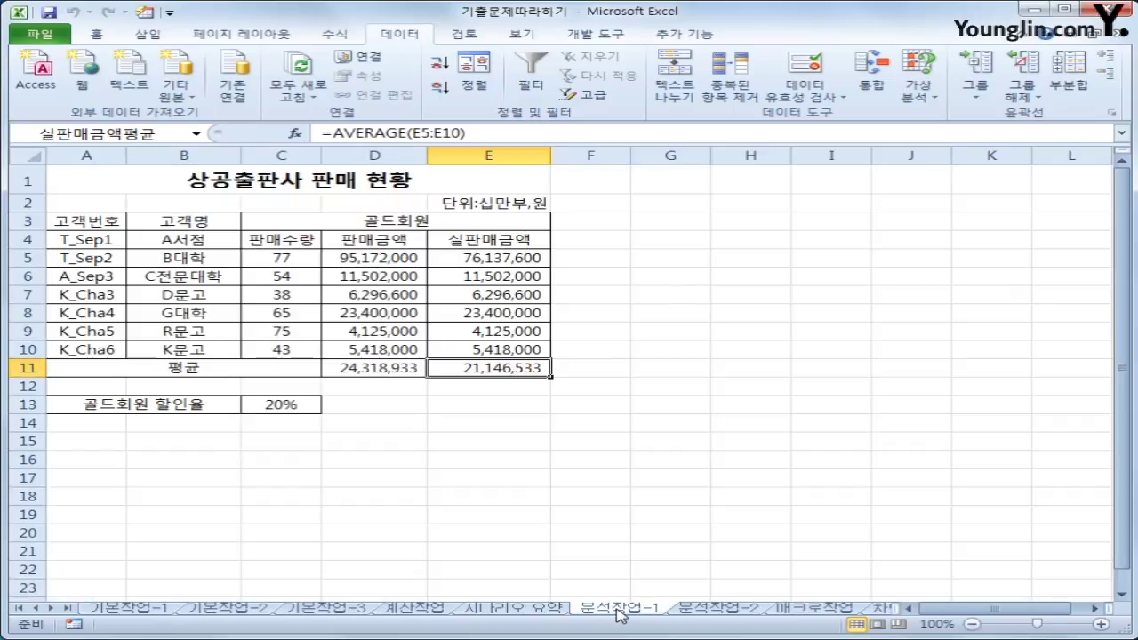
{"action": "left_click", "coordinate": [539, 610]}
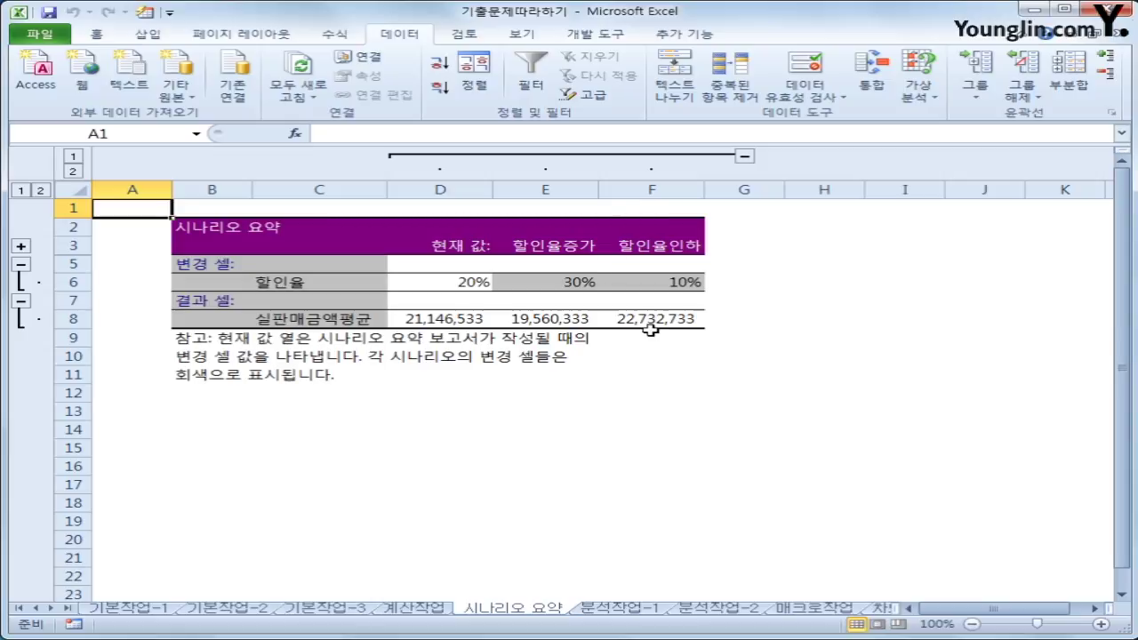
Step: Switch to the 분석작업-2 sheet
{"action": "left_click", "coordinate": [718, 608]}
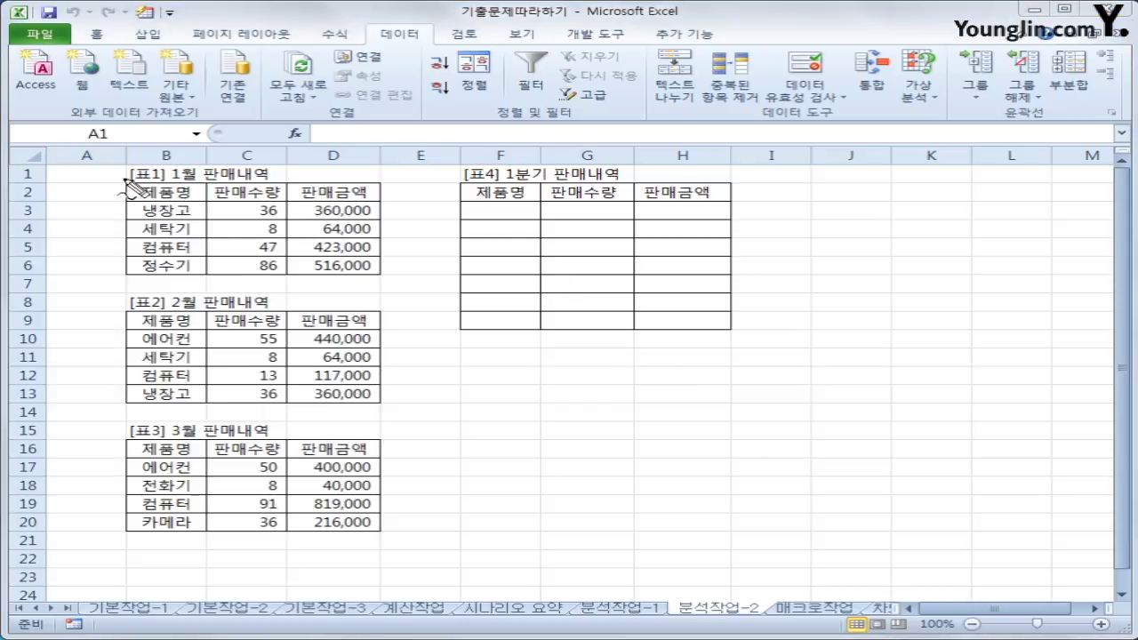
{"action": "mouse_move", "coordinate": [128, 183]}
{"action": "left_mouse_down"}
{"action": "mouse_move", "coordinate": [160, 249]}
{"action": "mouse_move", "coordinate": [311, 253]}
{"action": "mouse_move", "coordinate": [160, 236]}
{"action": "left_mouse_up"}
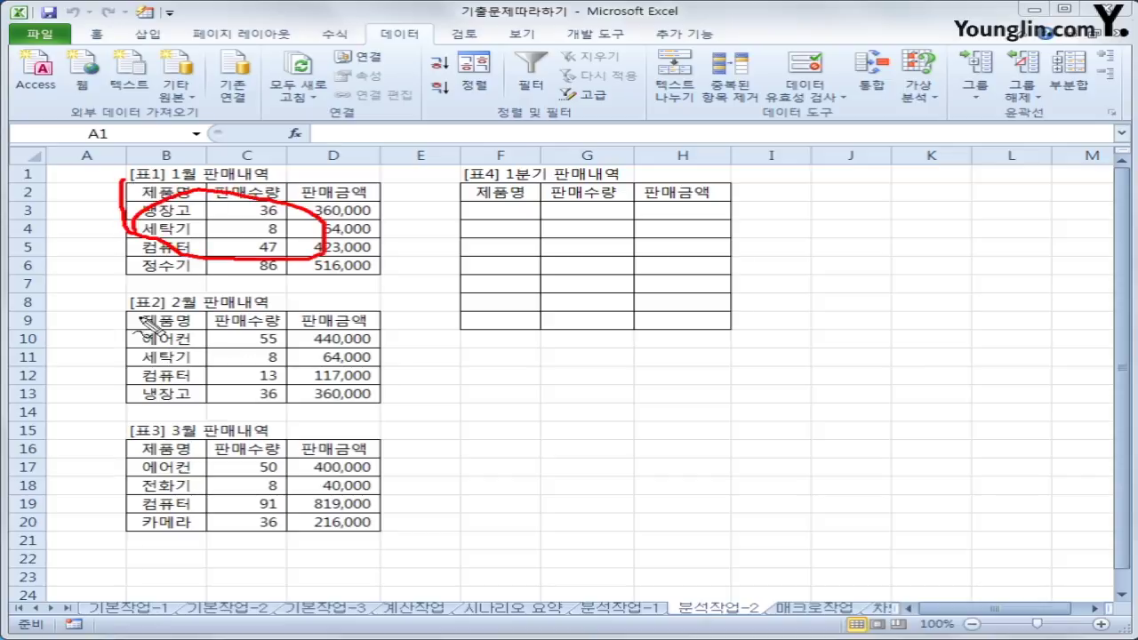
{"action": "mouse_move", "coordinate": [143, 325]}
{"action": "left_mouse_down"}
{"action": "mouse_move", "coordinate": [347, 329]}
{"action": "mouse_move", "coordinate": [142, 316]}
{"action": "left_mouse_up"}
{"action": "mouse_move", "coordinate": [307, 441]}
{"action": "left_mouse_down"}
{"action": "mouse_move", "coordinate": [204, 516]}
{"action": "mouse_move", "coordinate": [325, 450]}
{"action": "left_mouse_up"}
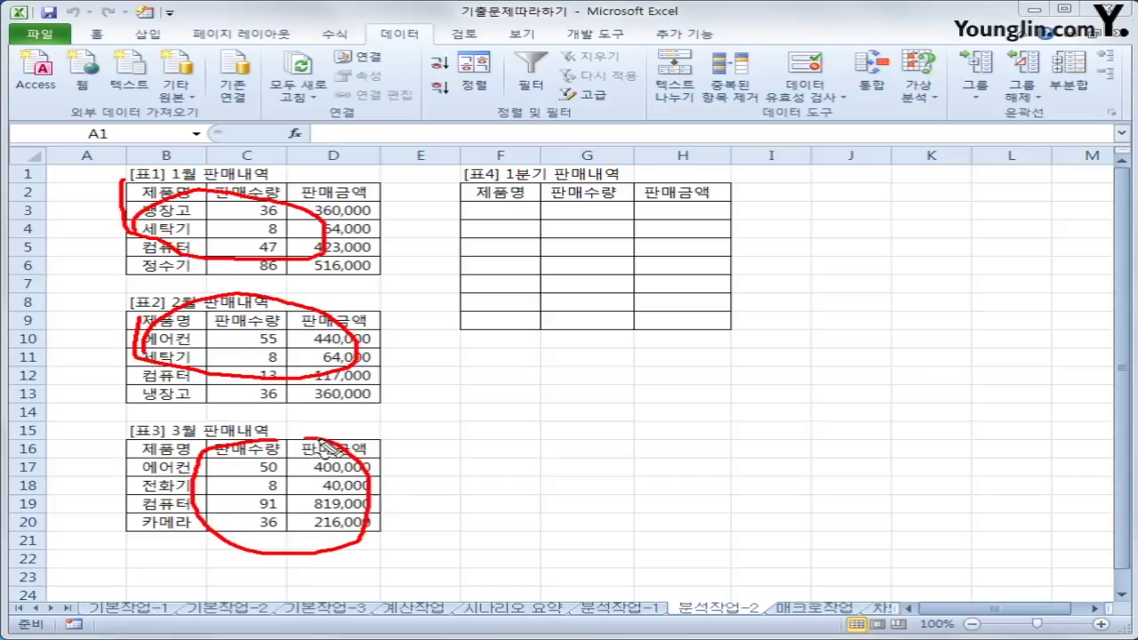
{"action": "left_click_drag", "start_coordinate": [327, 256], "coordinate": [498, 269]}
{"action": "mouse_move", "coordinate": [394, 342]}
{"action": "left_mouse_down"}
{"action": "mouse_move", "coordinate": [491, 274]}
{"action": "mouse_move", "coordinate": [394, 464]}
{"action": "left_mouse_up"}
{"action": "mouse_move", "coordinate": [476, 246]}
{"action": "left_mouse_down"}
{"action": "mouse_move", "coordinate": [526, 267]}
{"action": "mouse_move", "coordinate": [494, 311]}
{"action": "left_mouse_up"}
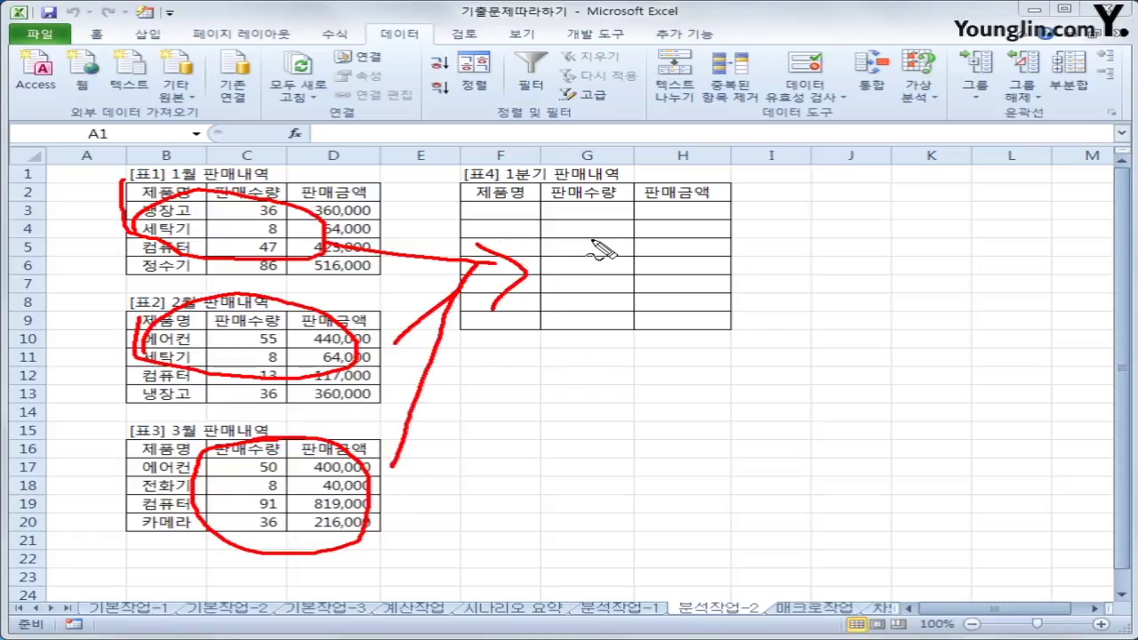
{"action": "mouse_move", "coordinate": [572, 257]}
{"action": "left_mouse_down"}
{"action": "mouse_move", "coordinate": [608, 248]}
{"action": "mouse_move", "coordinate": [621, 278]}
{"action": "mouse_move", "coordinate": [651, 297]}
{"action": "mouse_move", "coordinate": [664, 281]}
{"action": "mouse_move", "coordinate": [616, 308]}
{"action": "mouse_move", "coordinate": [642, 305]}
{"action": "left_mouse_up"}
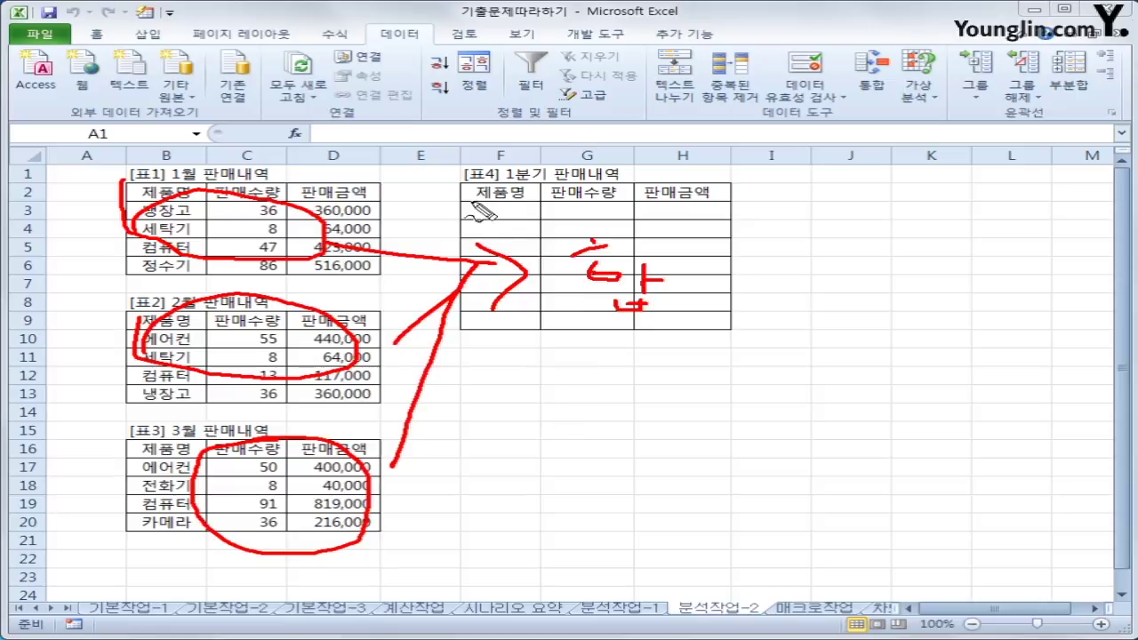
{"action": "mouse_move", "coordinate": [464, 187]}
{"action": "left_mouse_down"}
{"action": "mouse_move", "coordinate": [464, 206]}
{"action": "mouse_move", "coordinate": [730, 214]}
{"action": "mouse_move", "coordinate": [658, 184]}
{"action": "mouse_move", "coordinate": [467, 191]}
{"action": "left_mouse_up"}
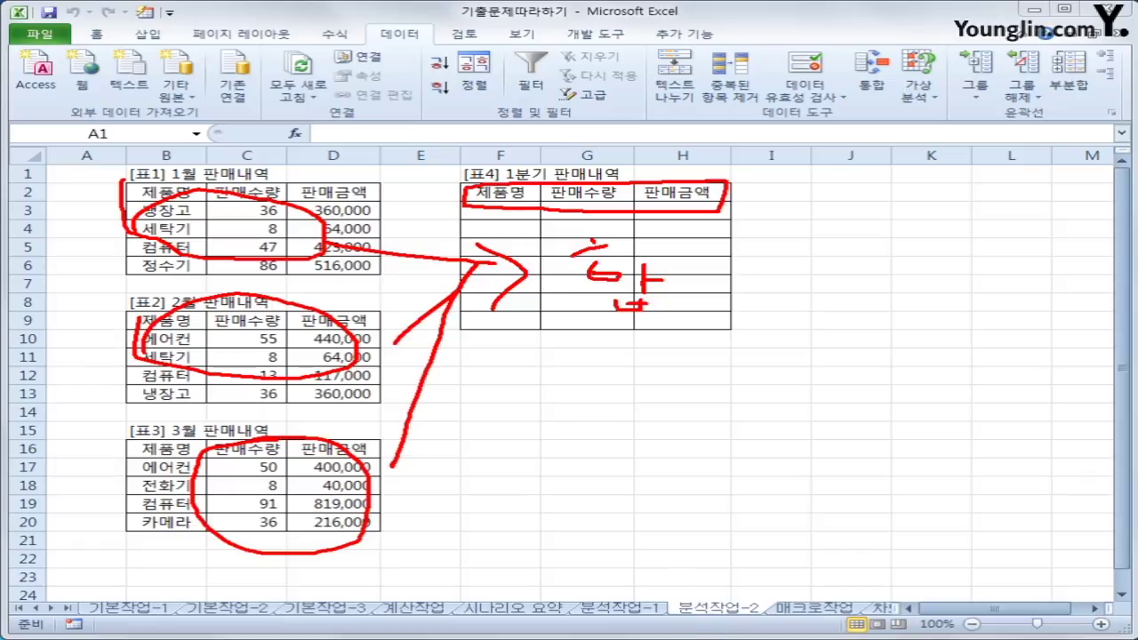
{"action": "key", "text": "Escape"}
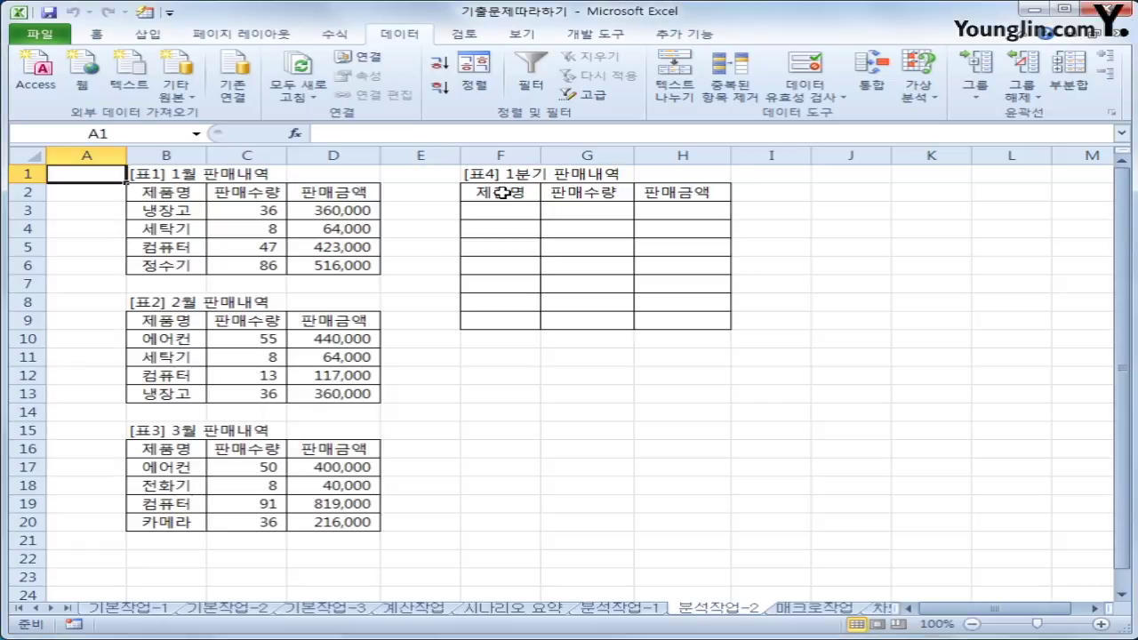
Step: Start a 합계 consolidation into F2:H9 and add the January table B2:D6 as the first reference
{"action": "left_click_drag", "start_coordinate": [503, 192], "coordinate": [685, 322]}
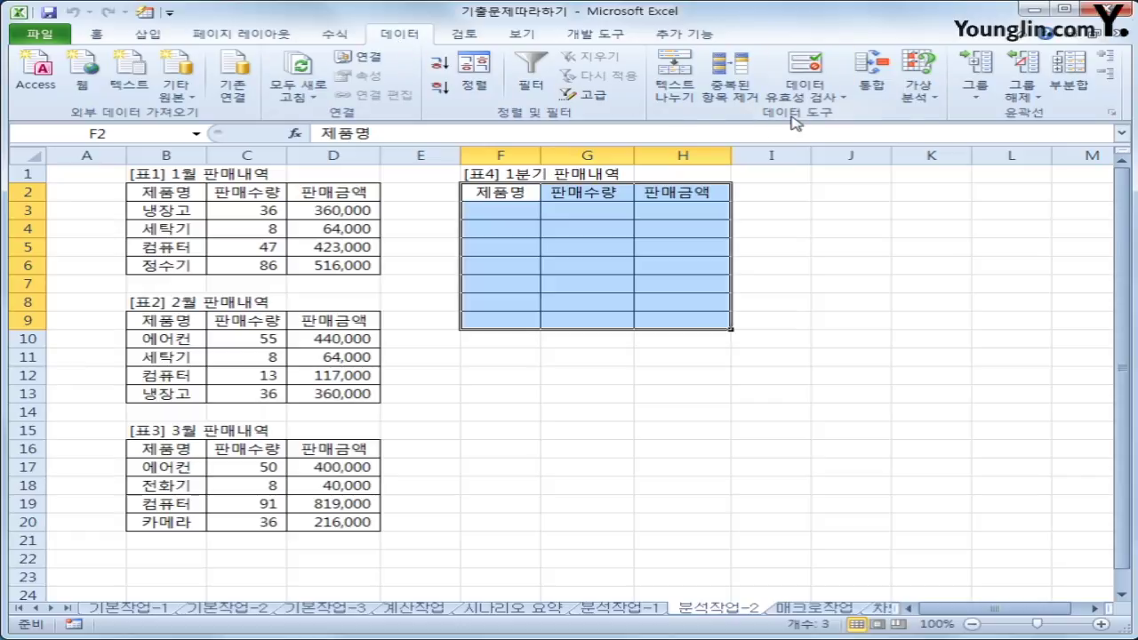
{"action": "left_click", "coordinate": [875, 90]}
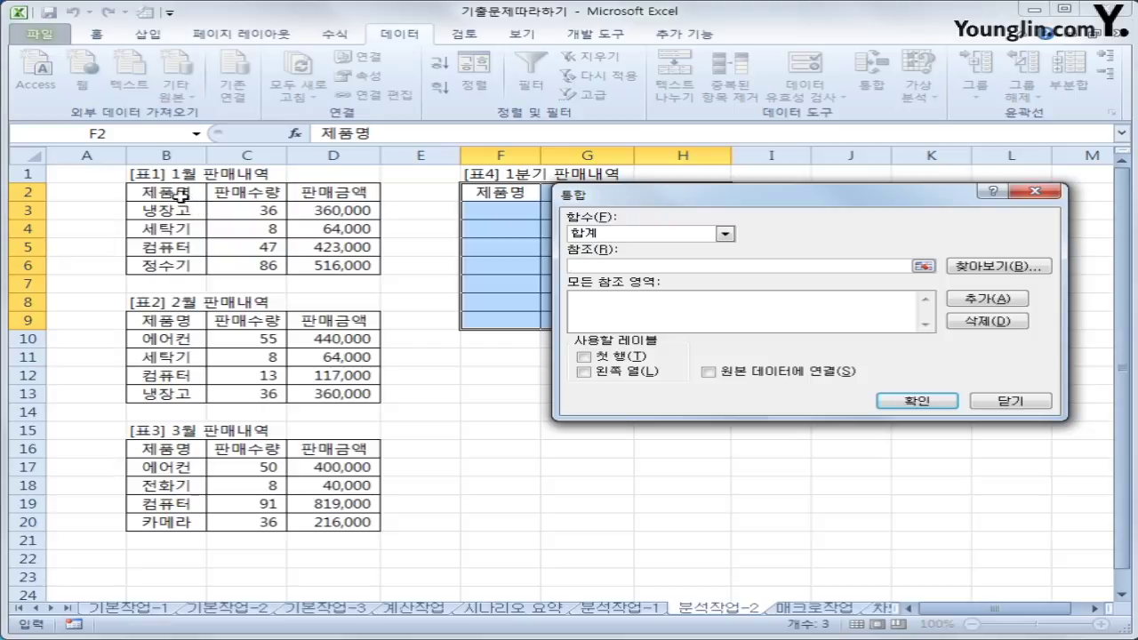
{"action": "left_click_drag", "start_coordinate": [176, 194], "coordinate": [340, 271]}
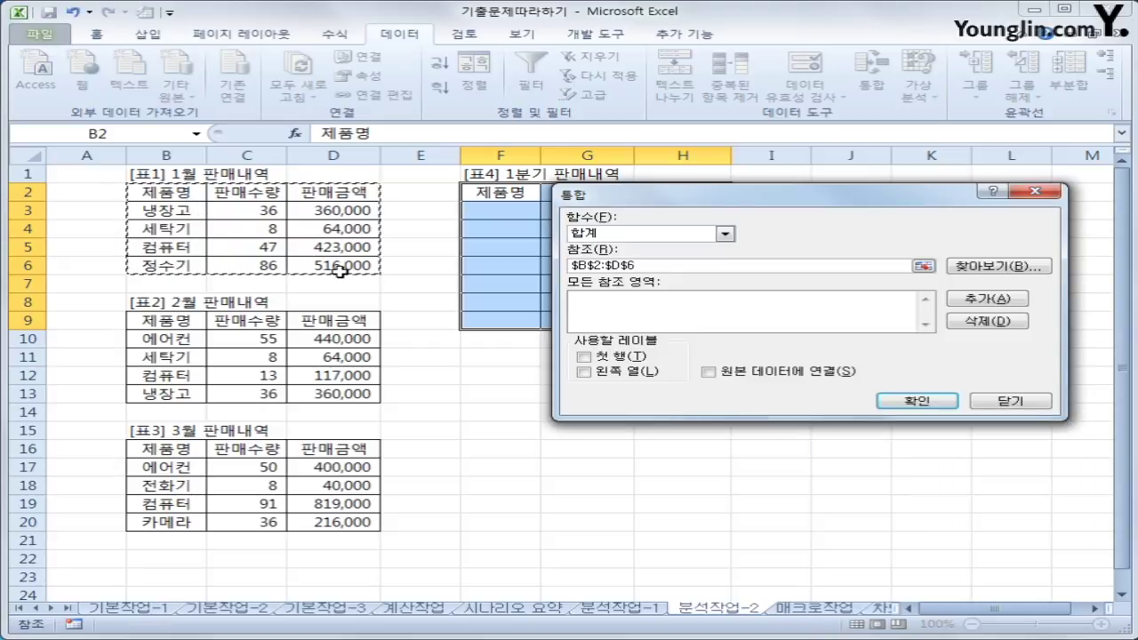
{"action": "left_click", "coordinate": [974, 306]}
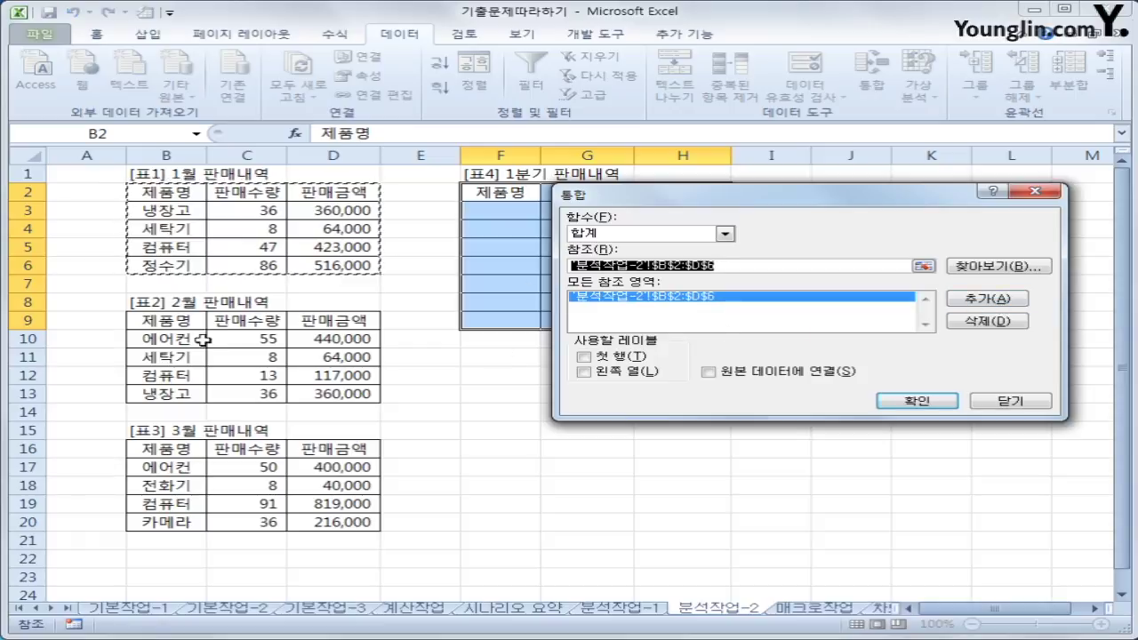
Step: Add the February table B9:D13 and the March table B16:D20 to the consolidation references
{"action": "left_click_drag", "start_coordinate": [187, 322], "coordinate": [320, 392]}
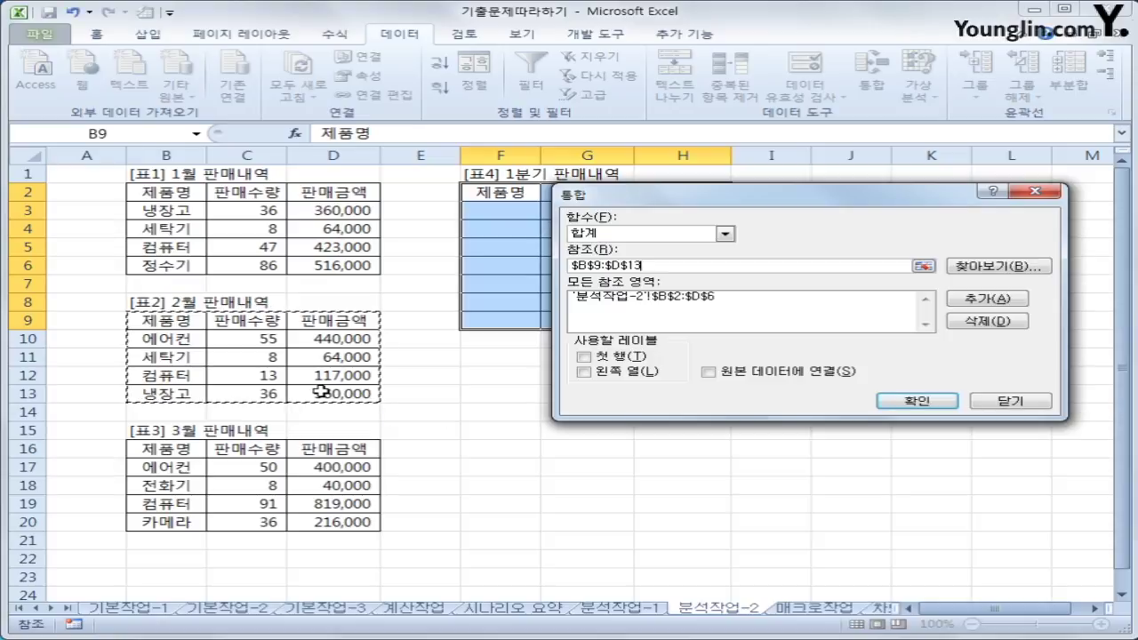
{"action": "left_click", "coordinate": [982, 300]}
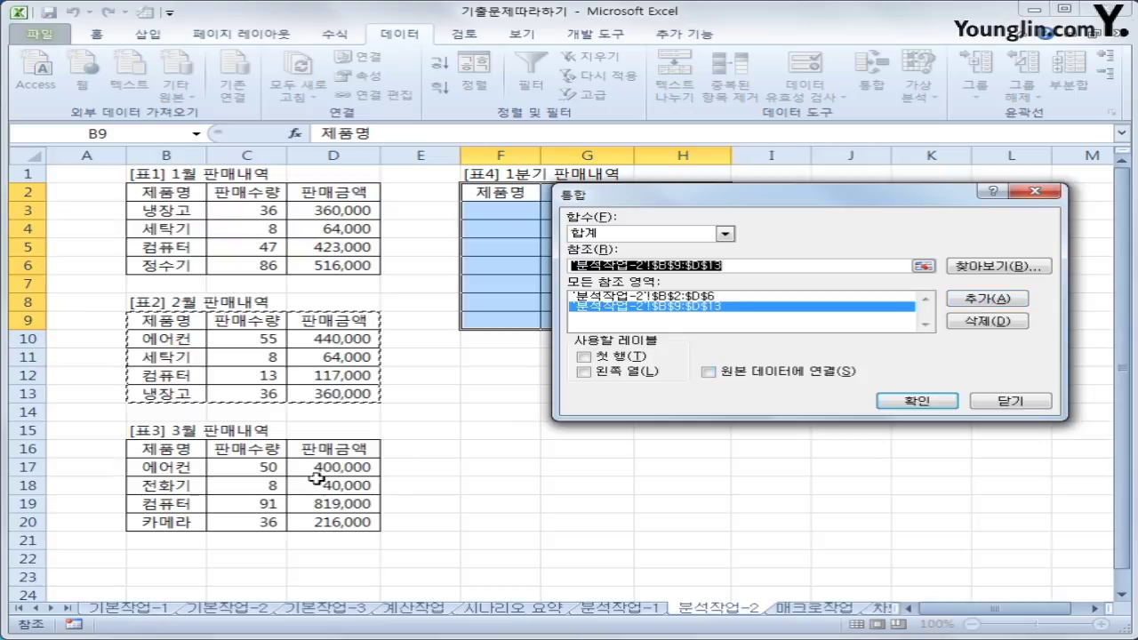
{"action": "left_click_drag", "start_coordinate": [157, 443], "coordinate": [324, 530]}
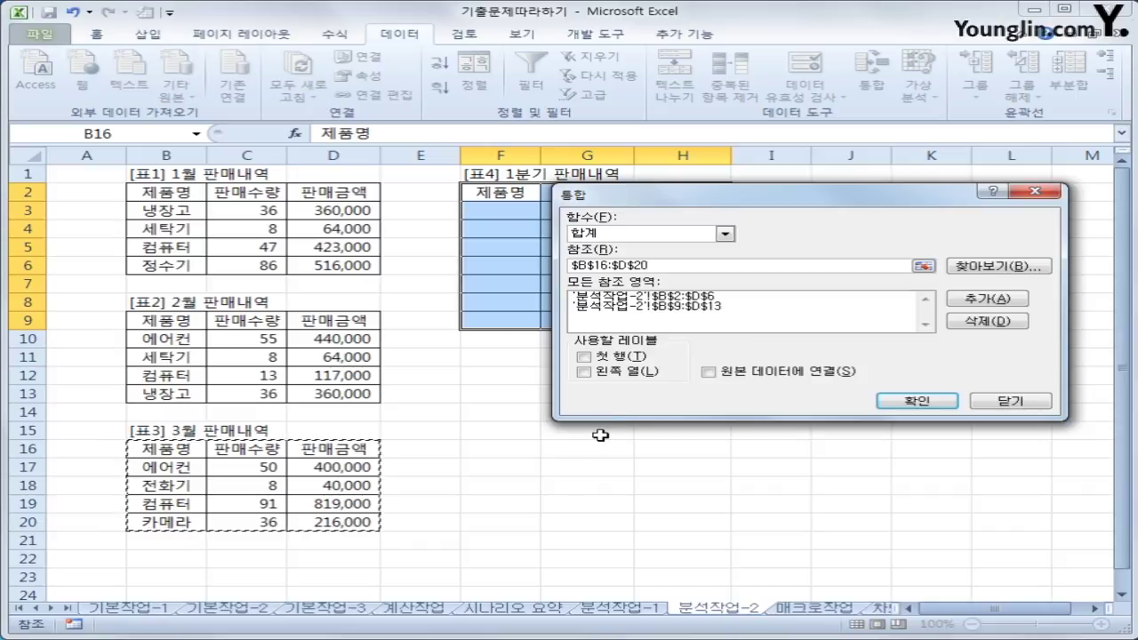
{"action": "left_click", "coordinate": [974, 299]}
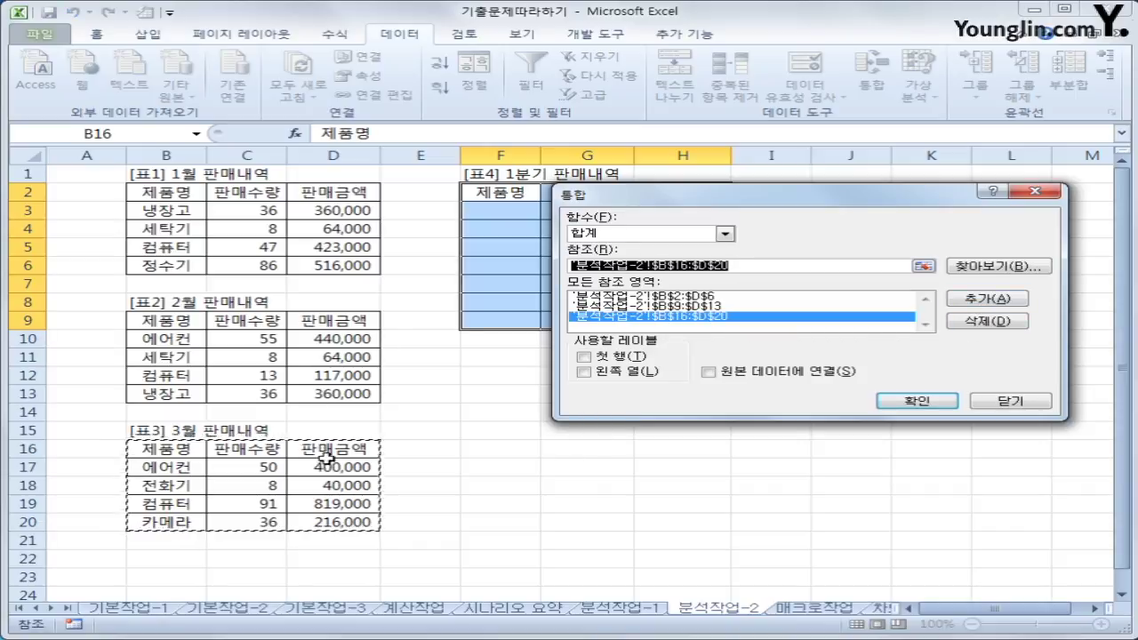
Step: Use the first row and left column as labels and run the consolidation into the 1분기 판매내역 table
{"action": "left_click", "coordinate": [585, 356]}
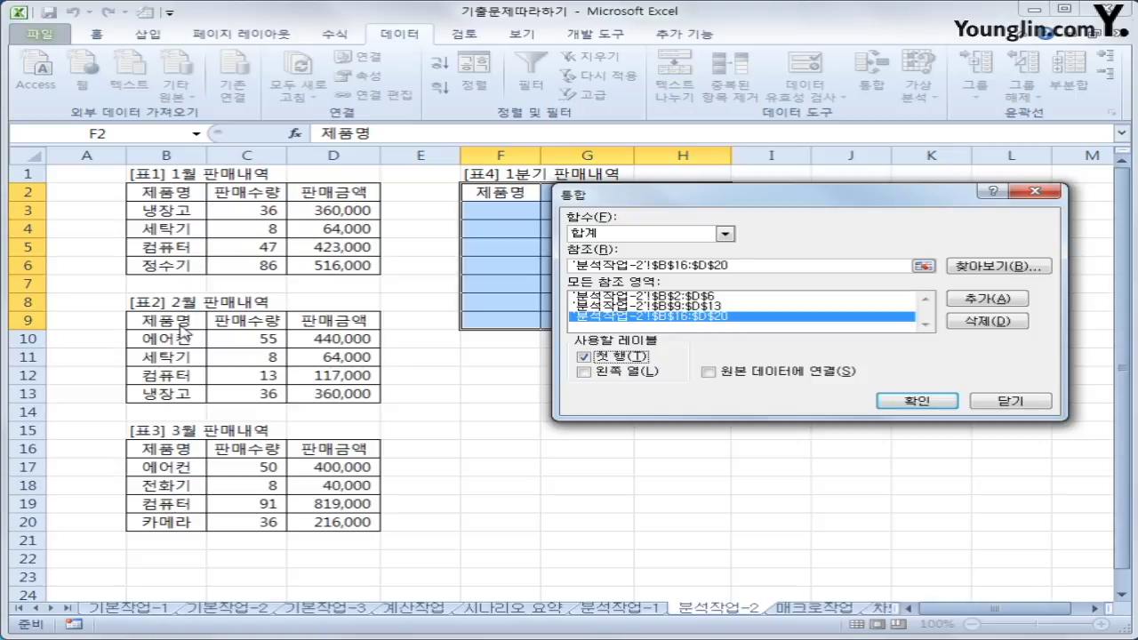
{"action": "left_click", "coordinate": [585, 372]}
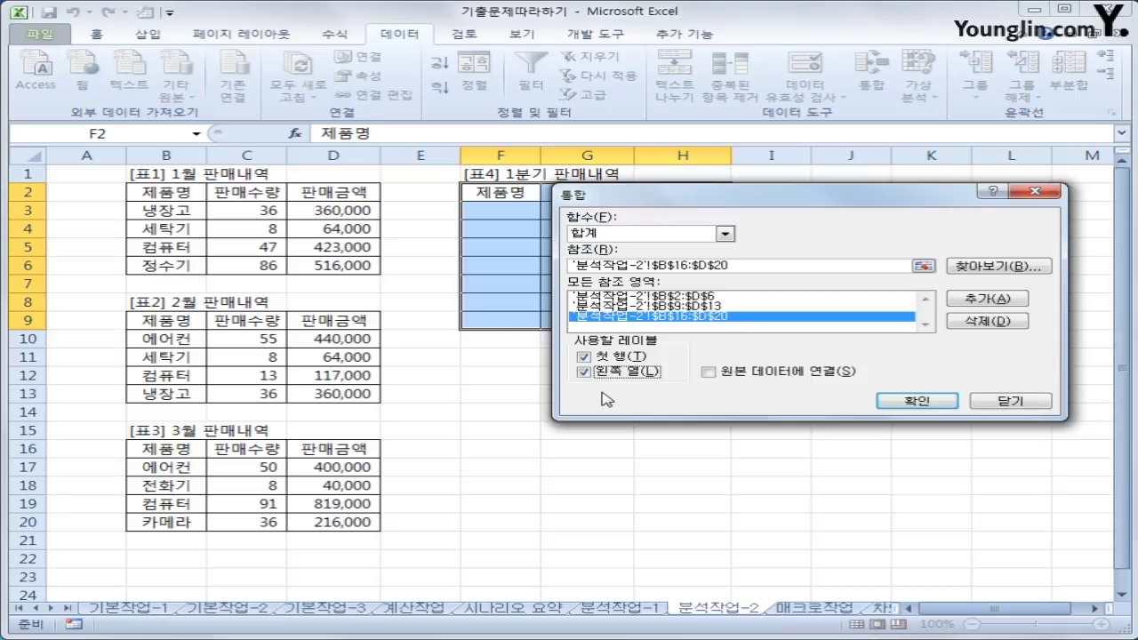
{"action": "left_click", "coordinate": [943, 401]}
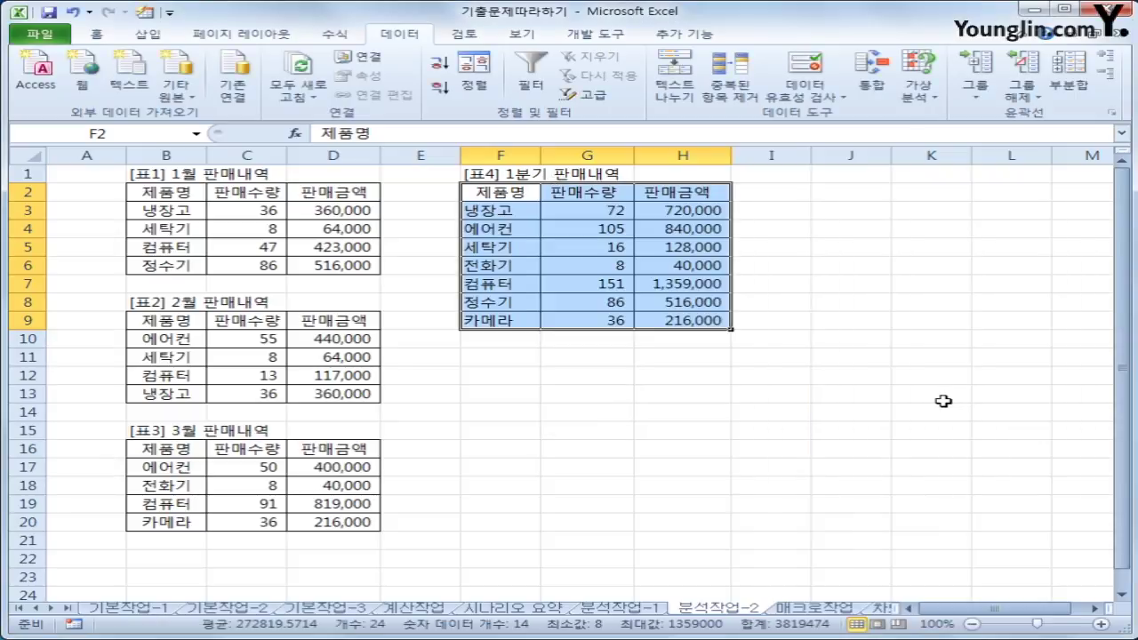
Step: Check the consolidated 냉장고 row against its entries in the January and February tables
{"action": "left_click", "coordinate": [489, 192]}
{"action": "left_click", "coordinate": [490, 211]}
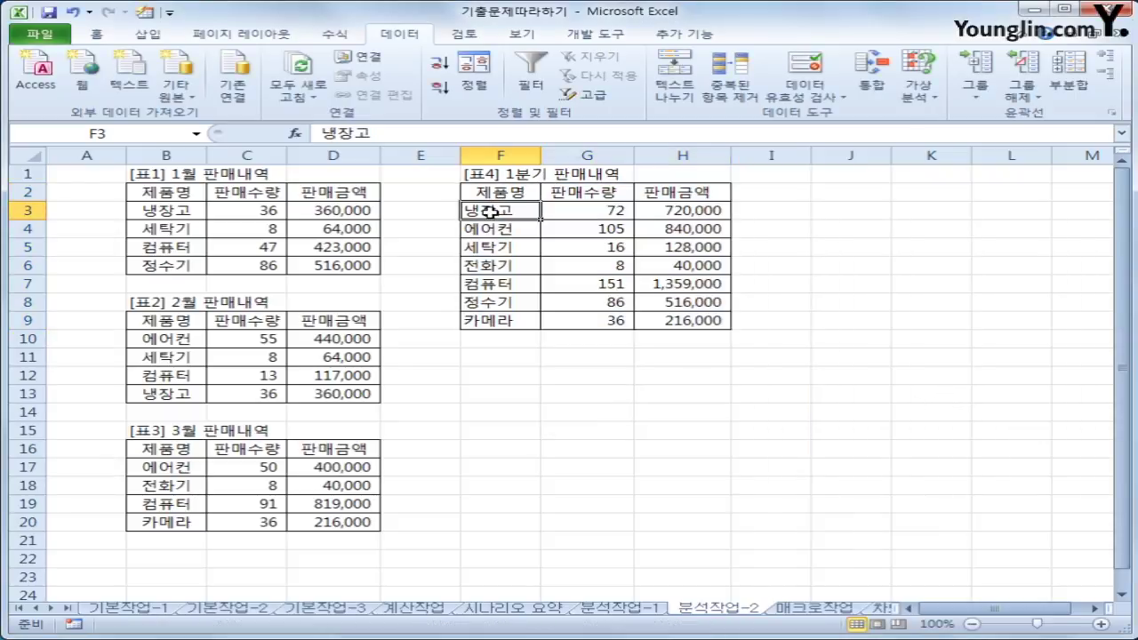
{"action": "left_click", "coordinate": [169, 209]}
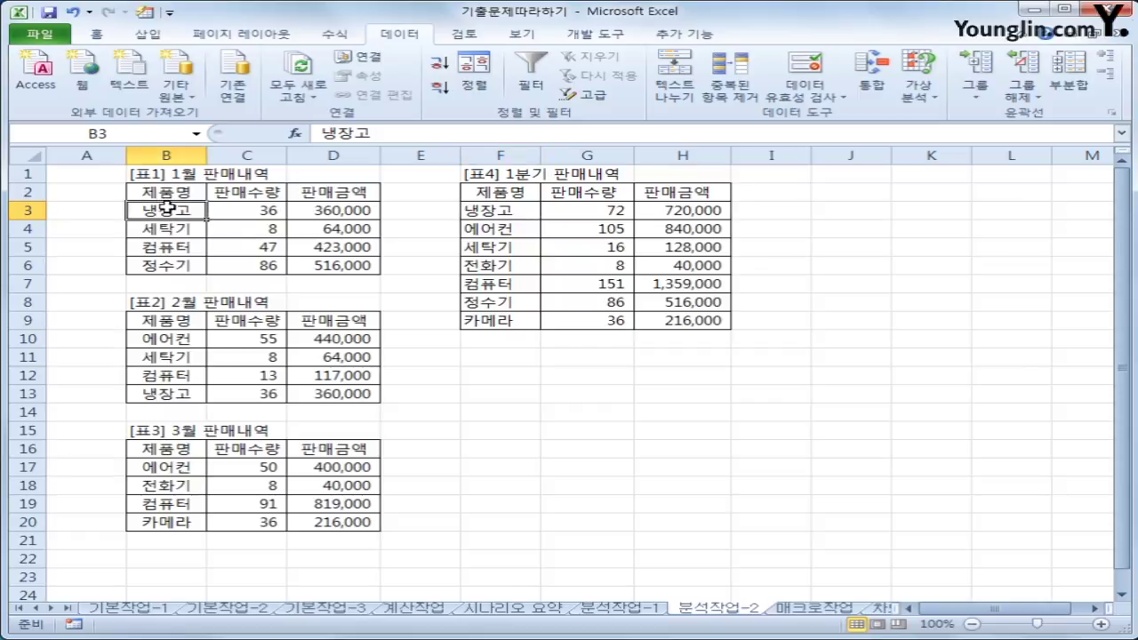
{"action": "left_click", "coordinate": [168, 396]}
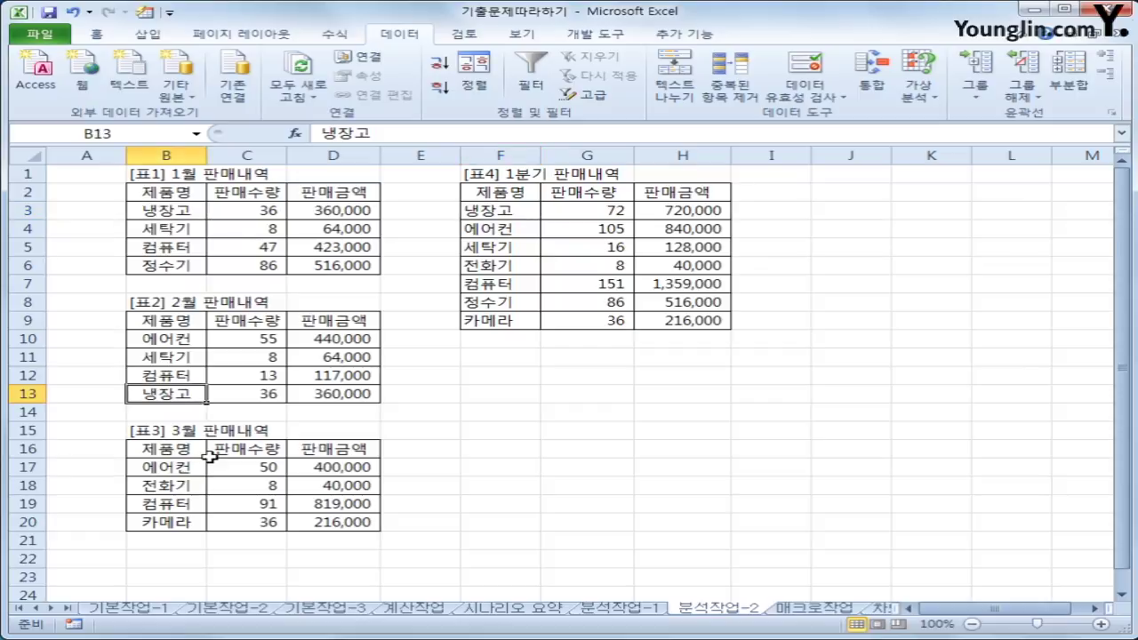
{"action": "left_click", "coordinate": [606, 211]}
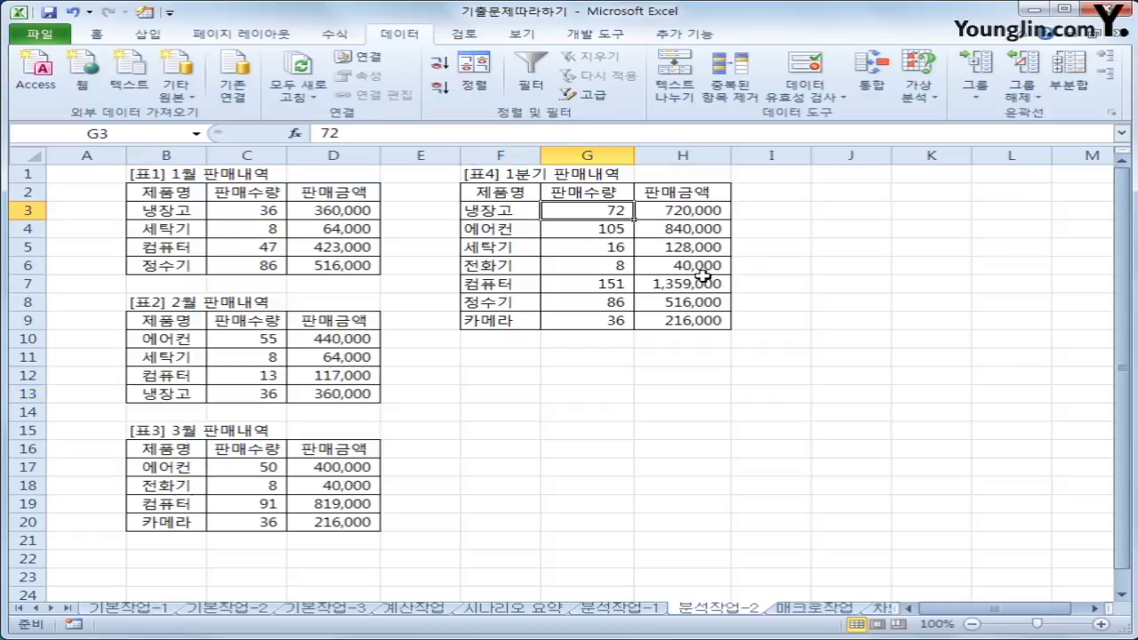
{"action": "left_click", "coordinate": [707, 211]}
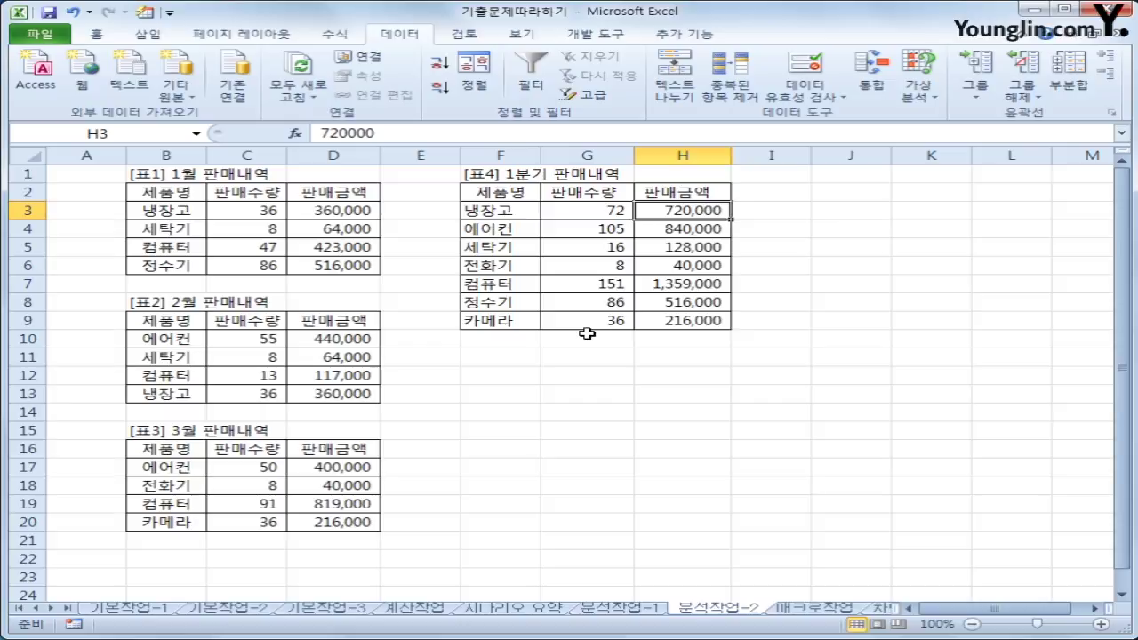
Step: Switch to the 매크로작업 sheet and bring the last sheets of the workbook into view
{"action": "left_click", "coordinate": [808, 610]}
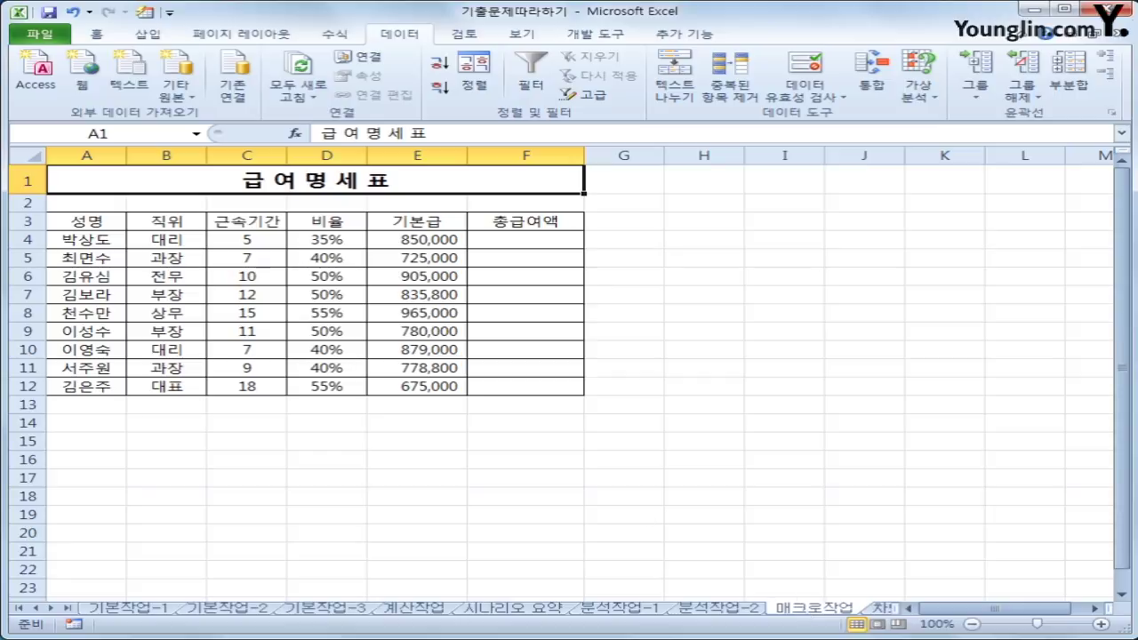
{"action": "left_click", "coordinate": [68, 609]}
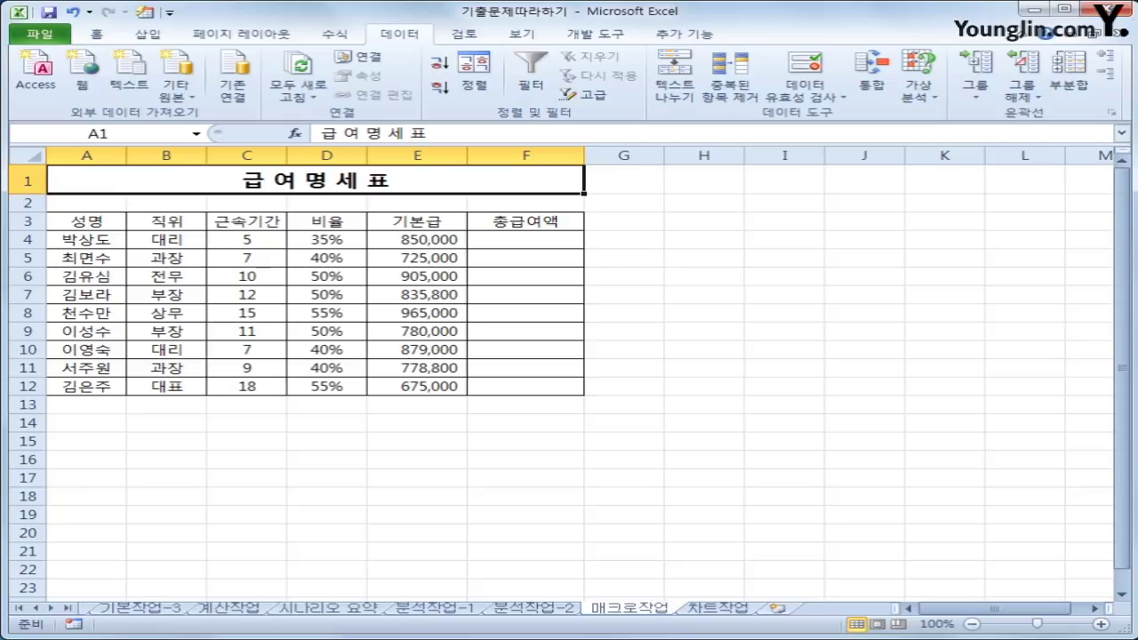
{"action": "mouse_move", "coordinate": [596, 613]}
{"action": "left_mouse_down"}
{"action": "mouse_move", "coordinate": [582, 612]}
{"action": "mouse_move", "coordinate": [582, 627]}
{"action": "mouse_move", "coordinate": [751, 633]}
{"action": "mouse_move", "coordinate": [703, 596]}
{"action": "mouse_move", "coordinate": [594, 597]}
{"action": "mouse_move", "coordinate": [587, 609]}
{"action": "left_mouse_up"}
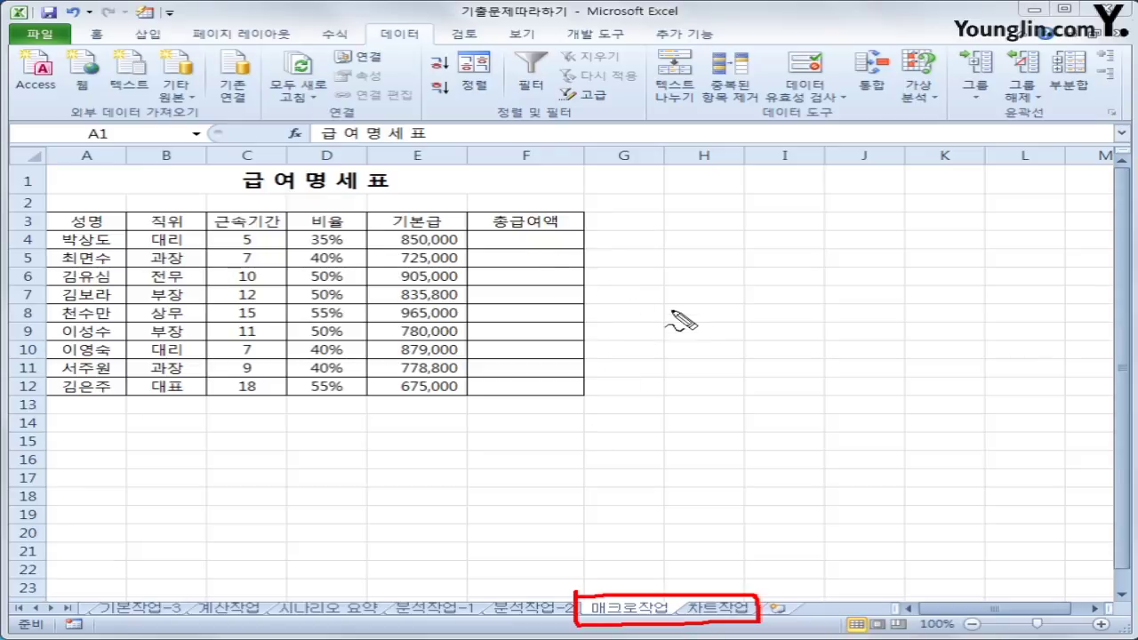
{"action": "mouse_move", "coordinate": [673, 311]}
{"action": "left_mouse_down"}
{"action": "mouse_move", "coordinate": [675, 348]}
{"action": "mouse_move", "coordinate": [689, 346]}
{"action": "mouse_move", "coordinate": [681, 369]}
{"action": "left_mouse_up"}
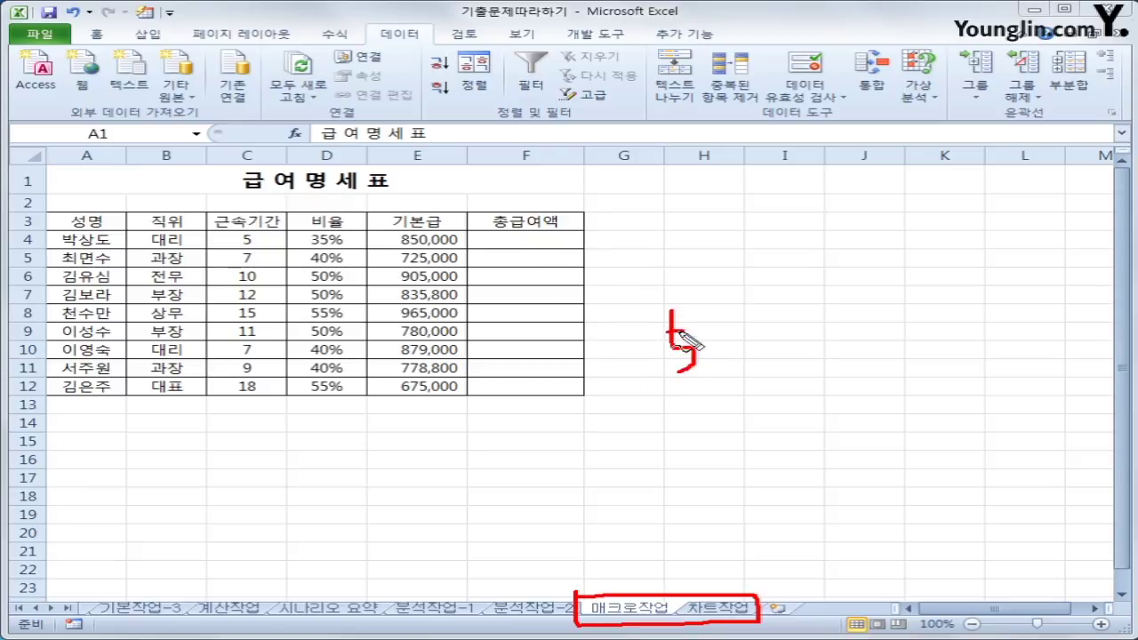
{"action": "left_click_drag", "start_coordinate": [672, 311], "coordinate": [696, 312]}
{"action": "mouse_move", "coordinate": [714, 354]}
{"action": "left_mouse_down"}
{"action": "mouse_move", "coordinate": [755, 354]}
{"action": "mouse_move", "coordinate": [727, 373]}
{"action": "left_mouse_up"}
{"action": "mouse_move", "coordinate": [761, 321]}
{"action": "left_mouse_down"}
{"action": "mouse_move", "coordinate": [781, 375]}
{"action": "mouse_move", "coordinate": [803, 343]}
{"action": "mouse_move", "coordinate": [830, 341]}
{"action": "mouse_move", "coordinate": [855, 397]}
{"action": "left_mouse_up"}
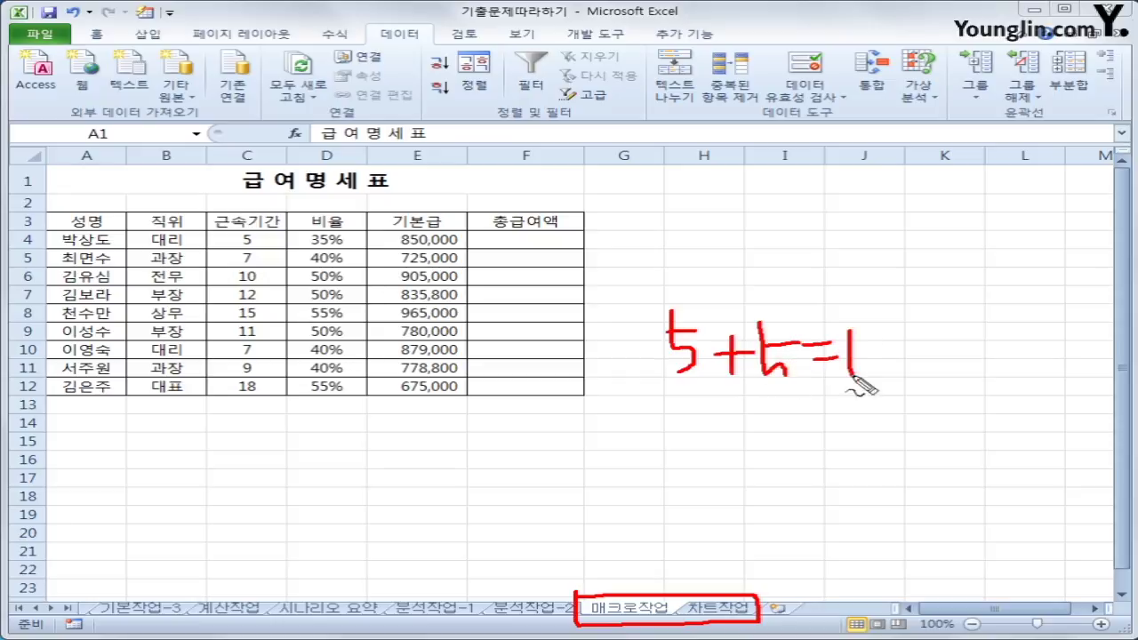
{"action": "mouse_move", "coordinate": [892, 350]}
{"action": "left_mouse_down"}
{"action": "mouse_move", "coordinate": [872, 364]}
{"action": "mouse_move", "coordinate": [907, 378]}
{"action": "mouse_move", "coordinate": [892, 350]}
{"action": "left_mouse_up"}
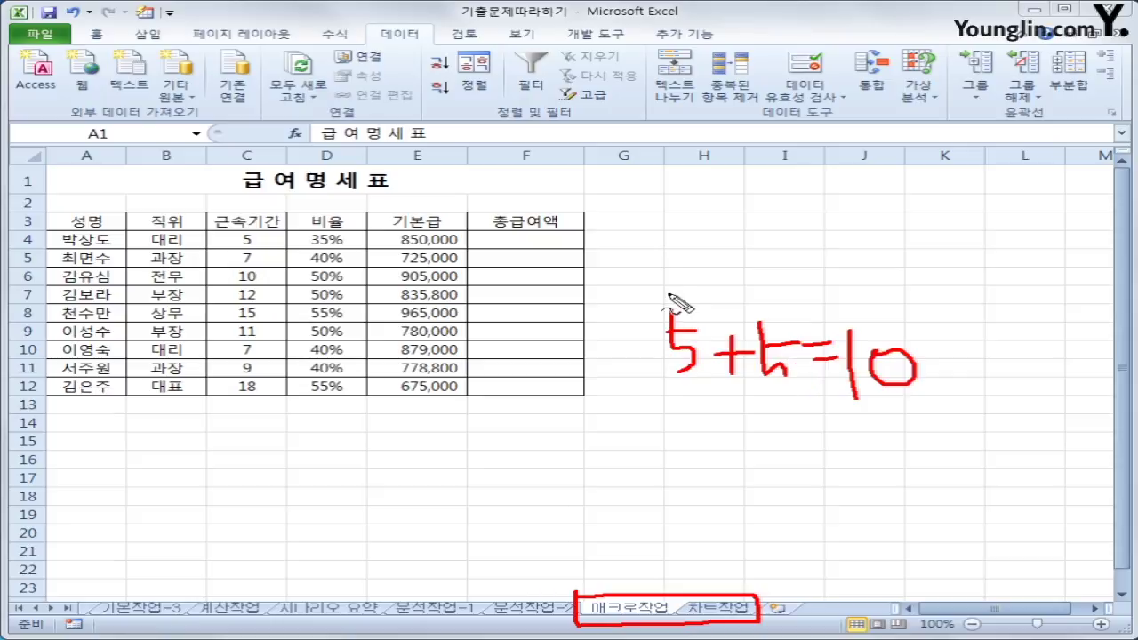
{"action": "left_click_drag", "start_coordinate": [668, 293], "coordinate": [716, 270]}
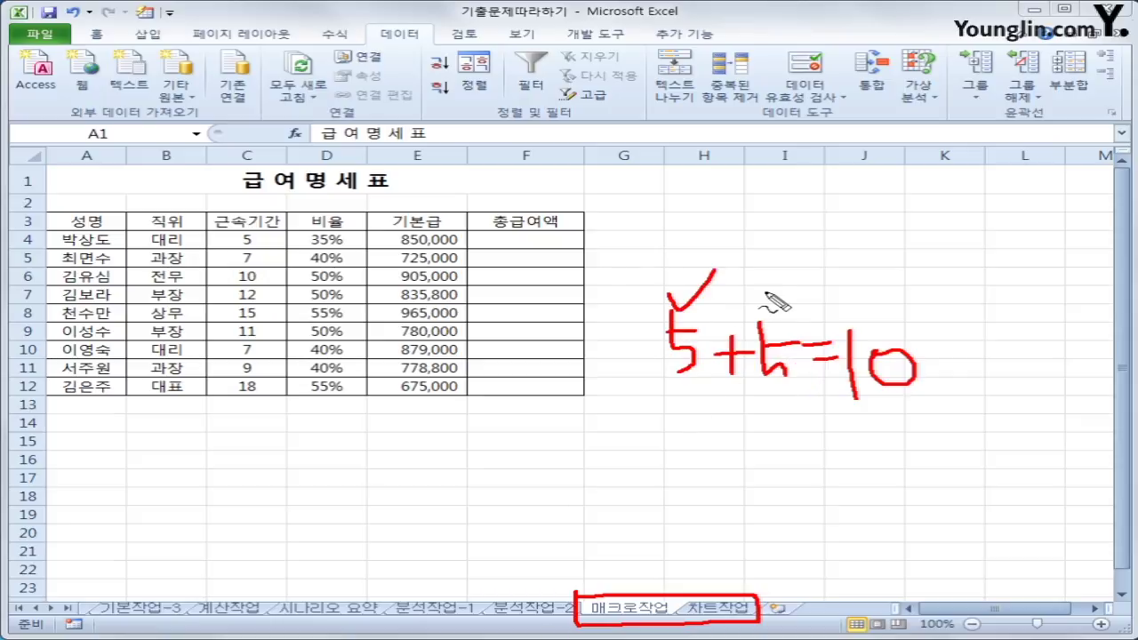
{"action": "mouse_move", "coordinate": [767, 291]}
{"action": "left_mouse_down"}
{"action": "mouse_move", "coordinate": [781, 315]}
{"action": "mouse_move", "coordinate": [804, 287]}
{"action": "left_mouse_up"}
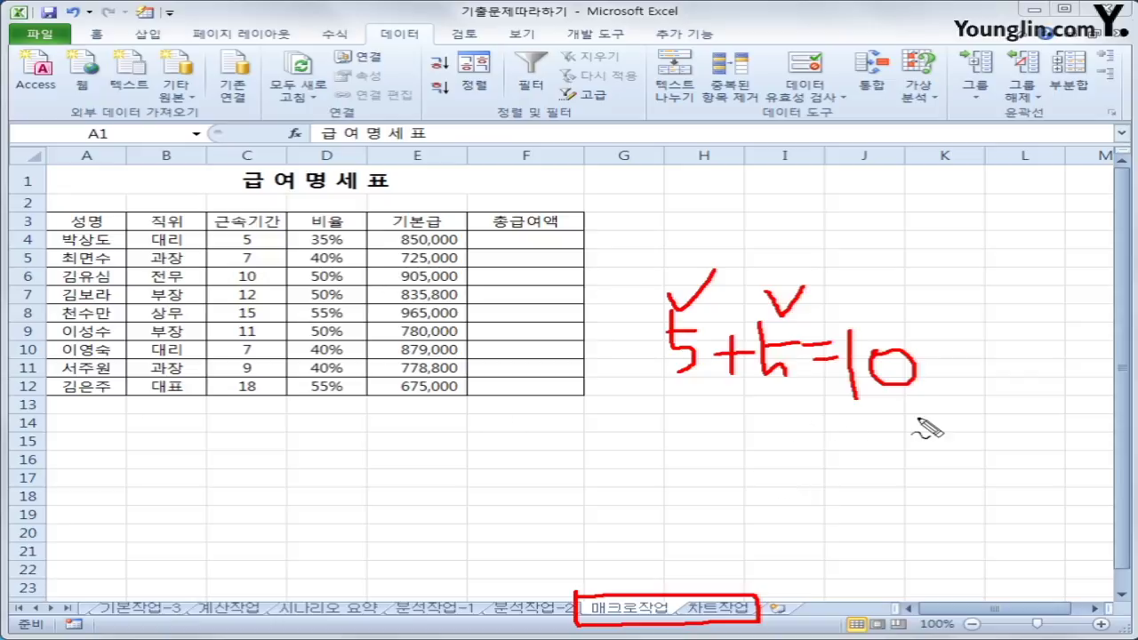
{"action": "mouse_move", "coordinate": [936, 415]}
{"action": "left_mouse_down"}
{"action": "mouse_move", "coordinate": [892, 430]}
{"action": "mouse_move", "coordinate": [868, 299]}
{"action": "mouse_move", "coordinate": [944, 422]}
{"action": "left_mouse_up"}
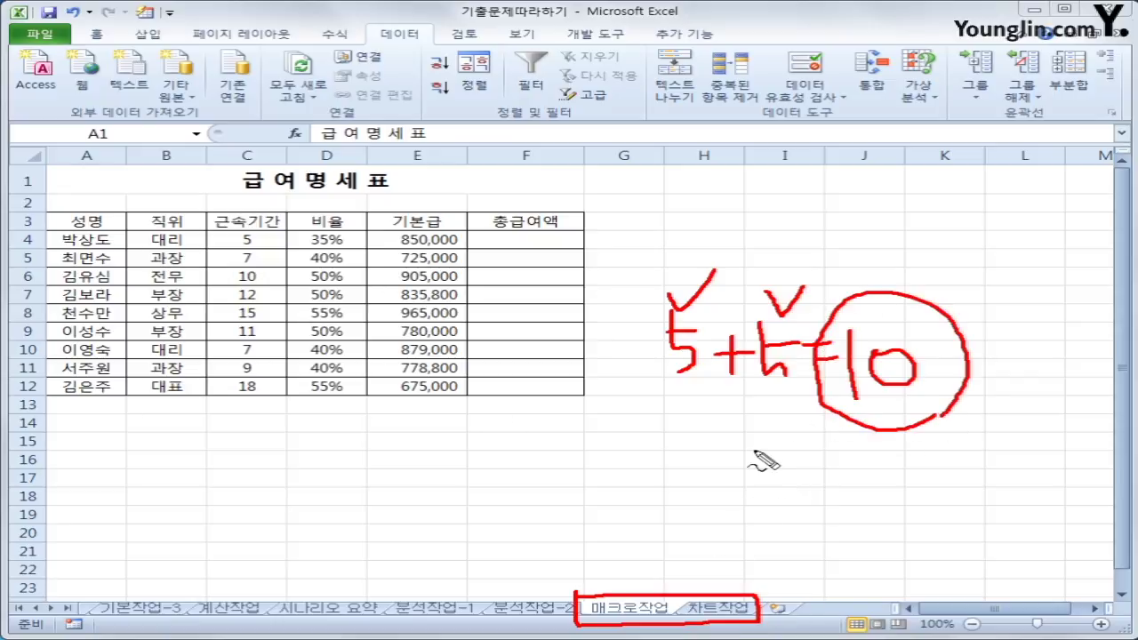
{"action": "mouse_move", "coordinate": [755, 451]}
{"action": "left_mouse_down"}
{"action": "mouse_move", "coordinate": [816, 504]}
{"action": "mouse_move", "coordinate": [816, 518]}
{"action": "left_mouse_up"}
{"action": "mouse_move", "coordinate": [763, 480]}
{"action": "left_mouse_down"}
{"action": "mouse_move", "coordinate": [817, 477]}
{"action": "mouse_move", "coordinate": [874, 504]}
{"action": "mouse_move", "coordinate": [847, 504]}
{"action": "mouse_move", "coordinate": [925, 520]}
{"action": "left_mouse_up"}
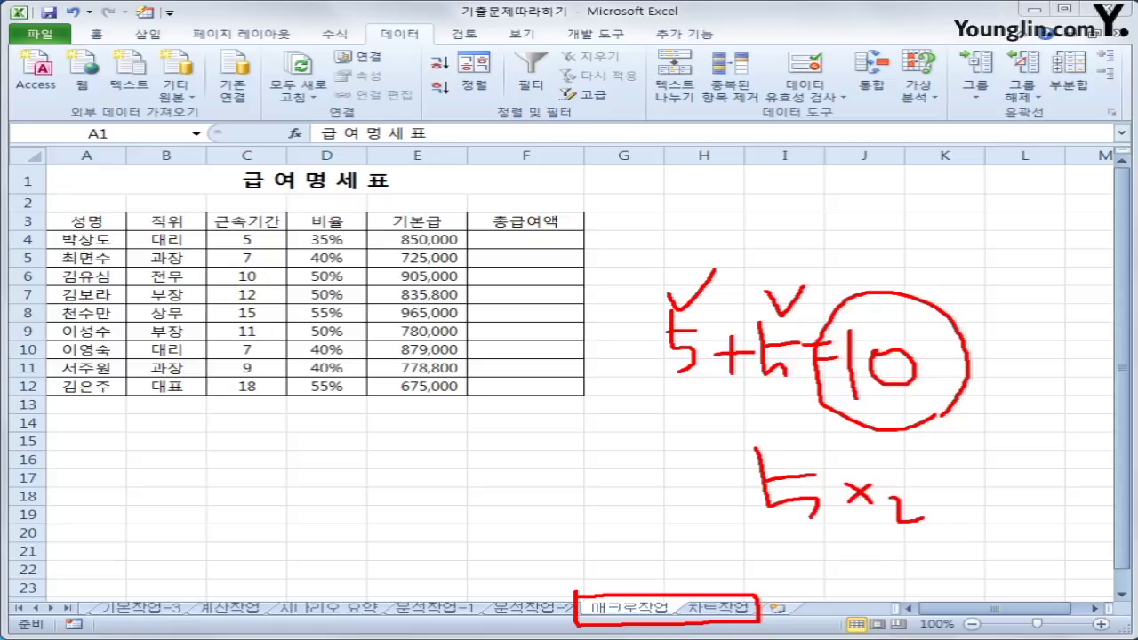
{"action": "key", "text": "Escape"}
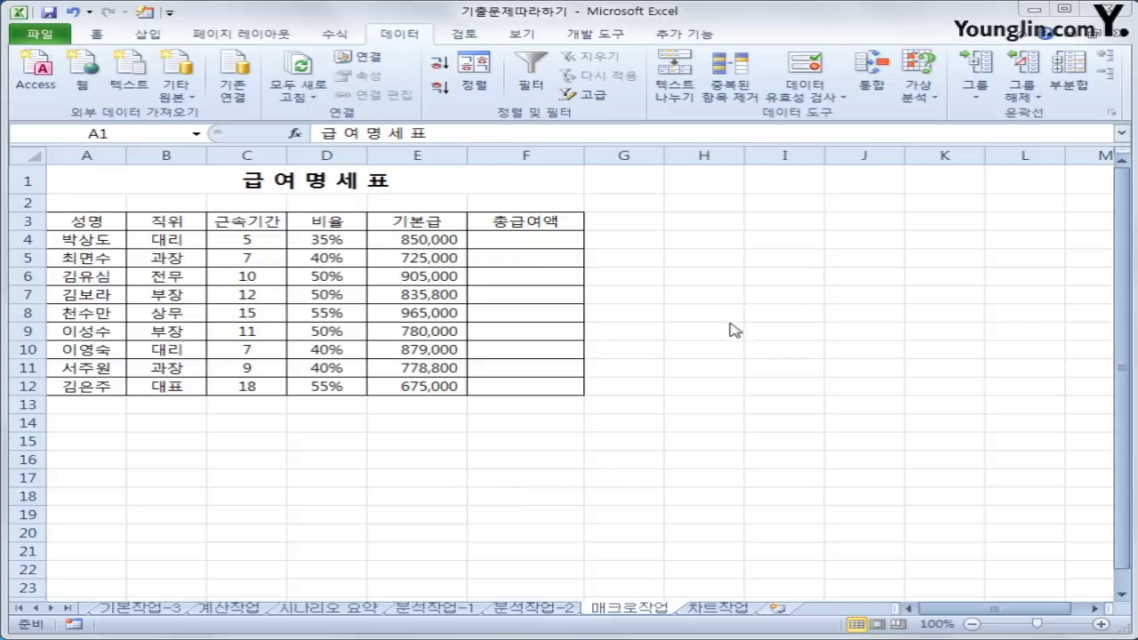
{"action": "key", "text": "Escape"}
{"action": "left_click", "coordinate": [792, 273]}
{"action": "left_click", "coordinate": [284, 460]}
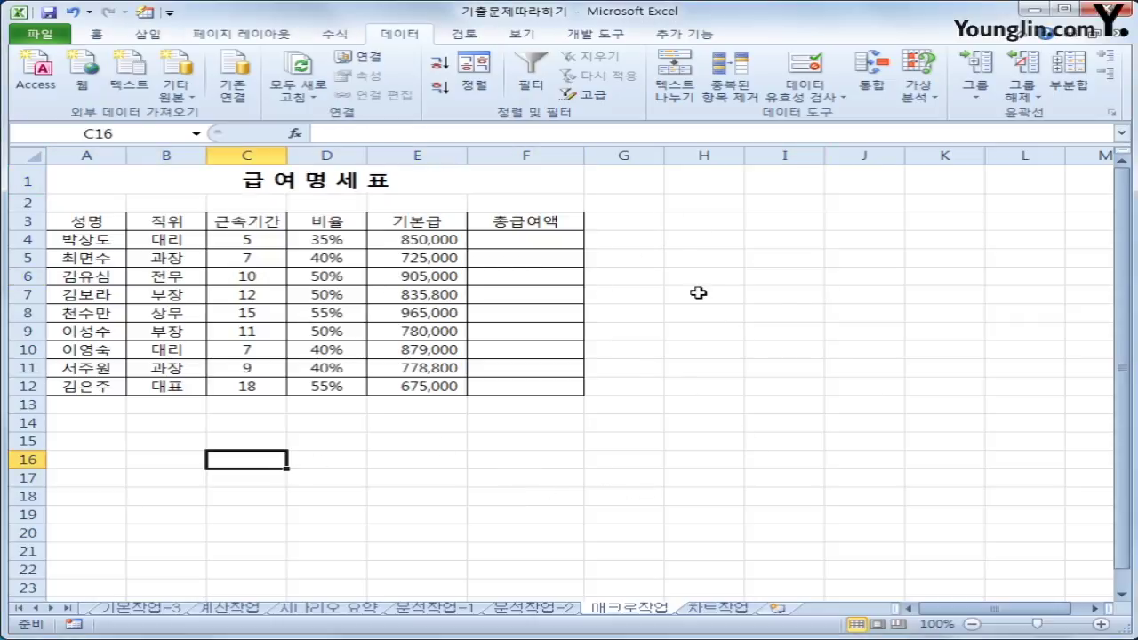
{"action": "left_click", "coordinate": [755, 274]}
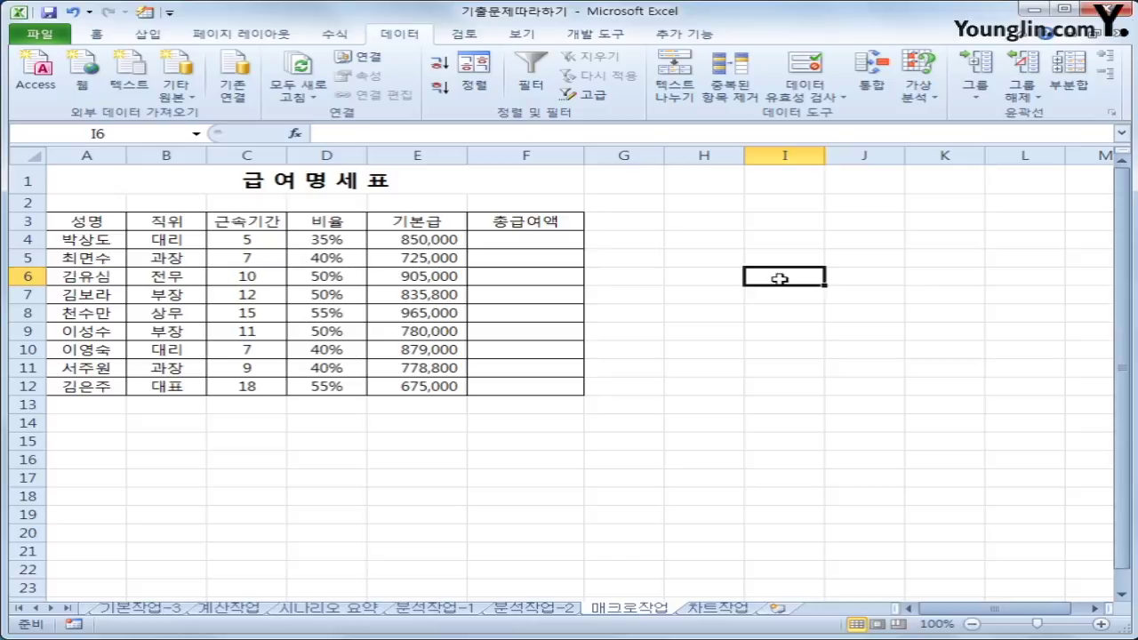
{"action": "left_click", "coordinate": [539, 240]}
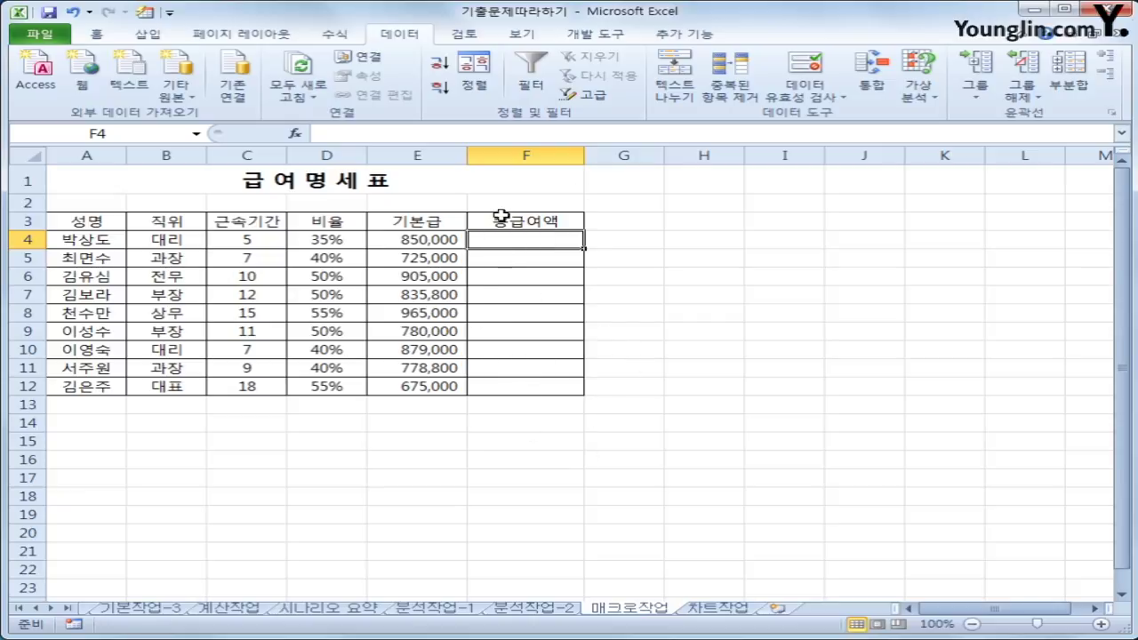
{"action": "left_click", "coordinate": [725, 295]}
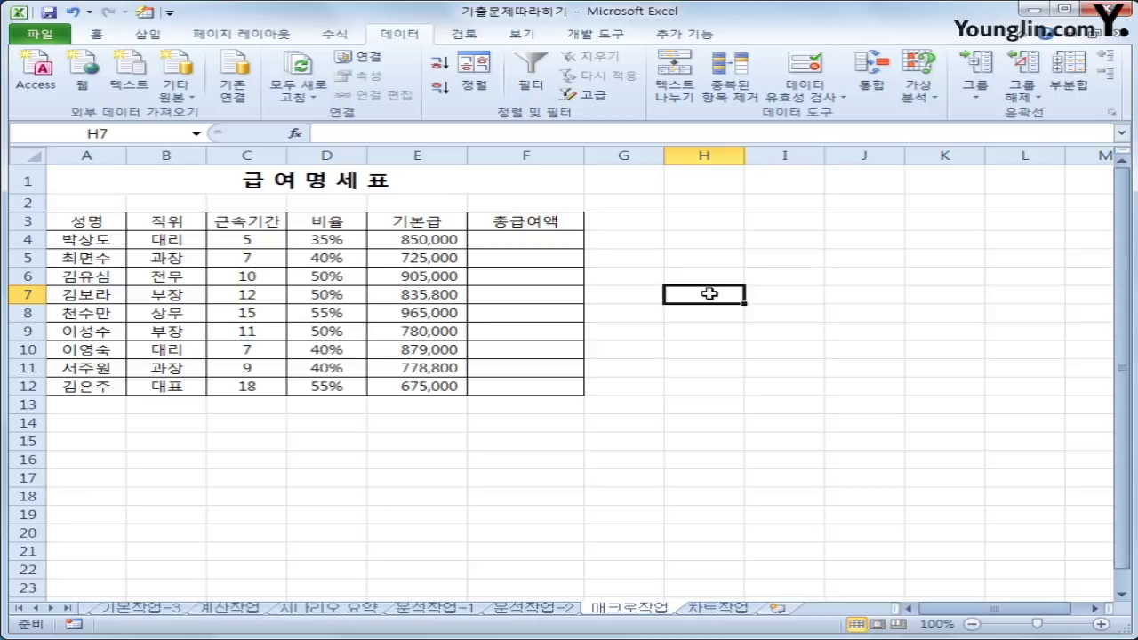
Step: Start recording a macro named 총급여액, stored in the current workbook
{"action": "left_click", "coordinate": [591, 36]}
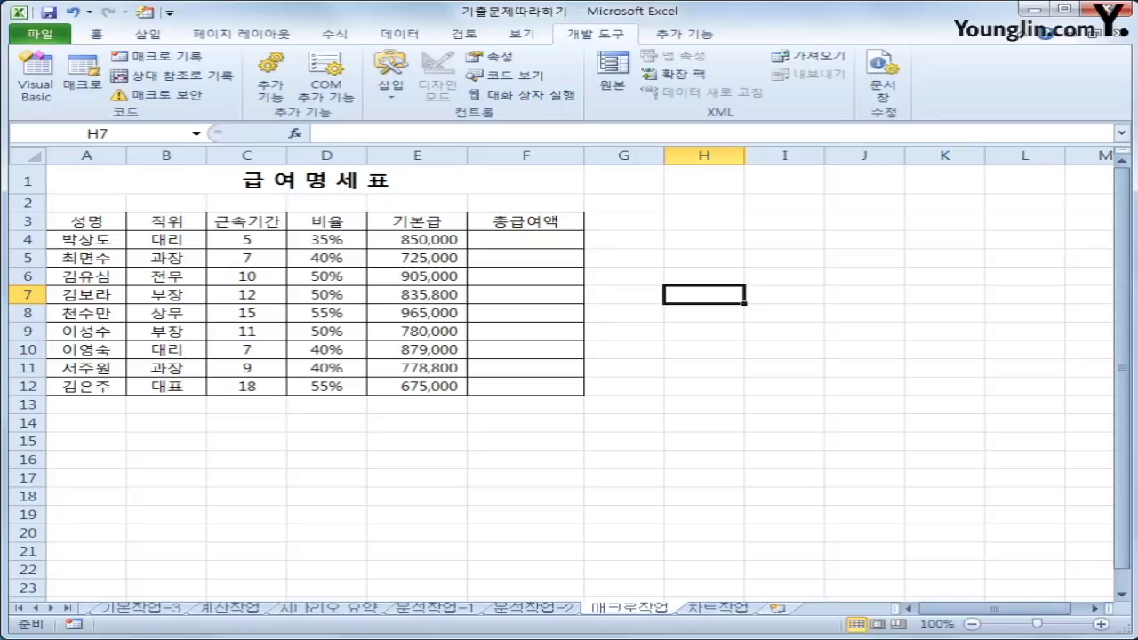
{"action": "mouse_move", "coordinate": [89, 634]}
{"action": "left_mouse_down"}
{"action": "mouse_move", "coordinate": [55, 614]}
{"action": "mouse_move", "coordinate": [89, 616]}
{"action": "mouse_move", "coordinate": [126, 574]}
{"action": "left_mouse_up"}
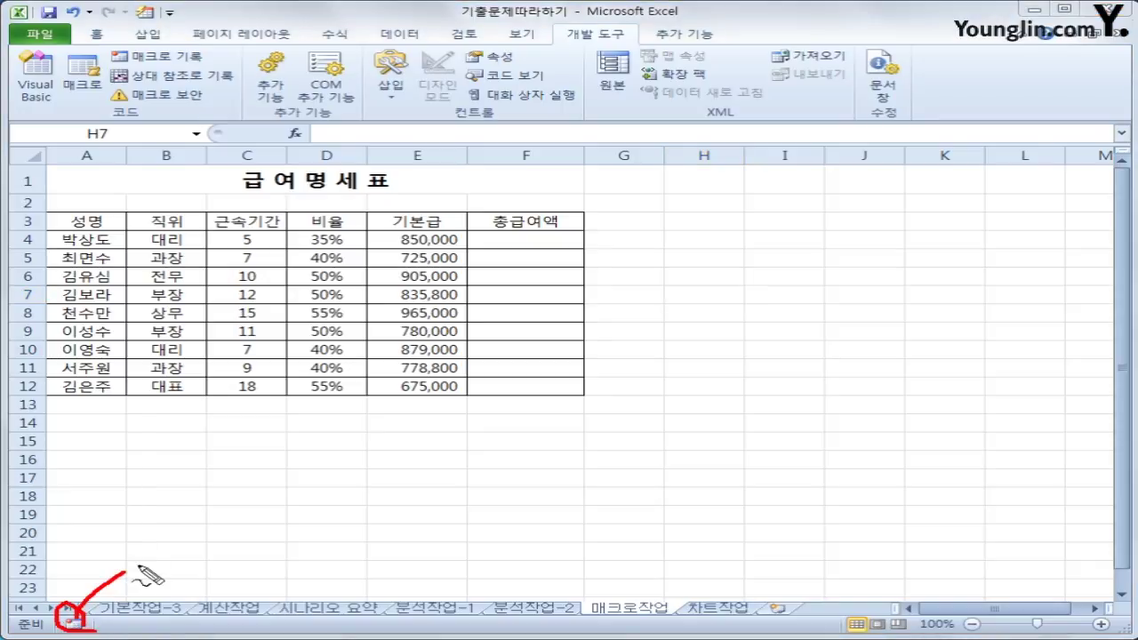
{"action": "mouse_move", "coordinate": [125, 66]}
{"action": "left_mouse_down"}
{"action": "mouse_move", "coordinate": [90, 64]}
{"action": "mouse_move", "coordinate": [216, 58]}
{"action": "mouse_move", "coordinate": [214, 71]}
{"action": "left_mouse_up"}
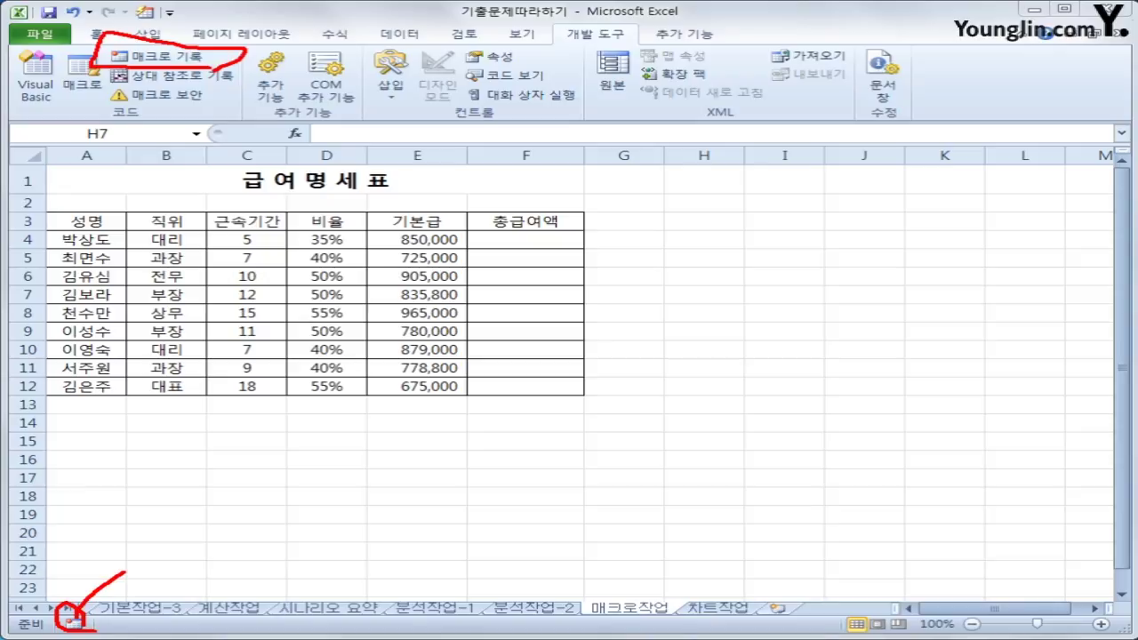
{"action": "key", "text": "Escape"}
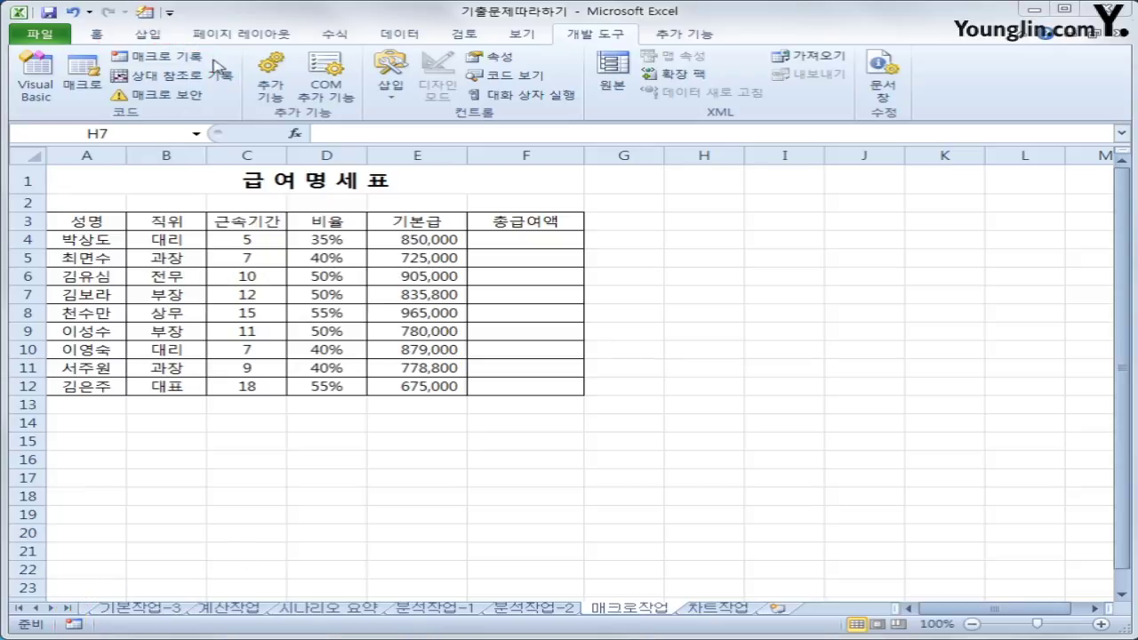
{"action": "left_click", "coordinate": [188, 63]}
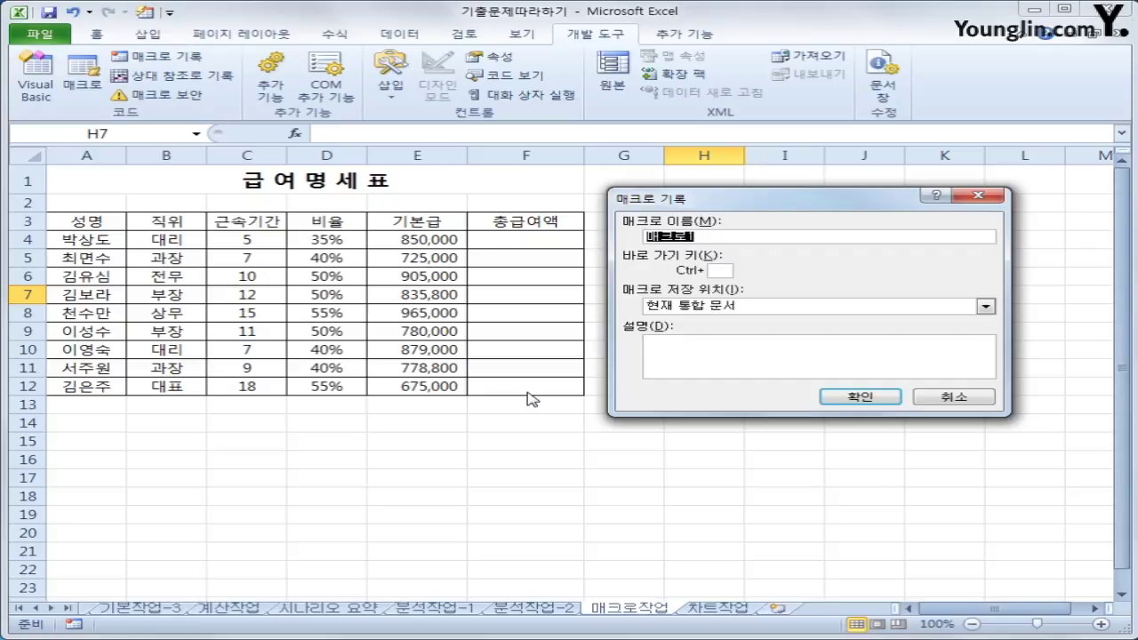
{"action": "type", "text": "총급ㅇ"}
{"action": "type", "text": "여액"}
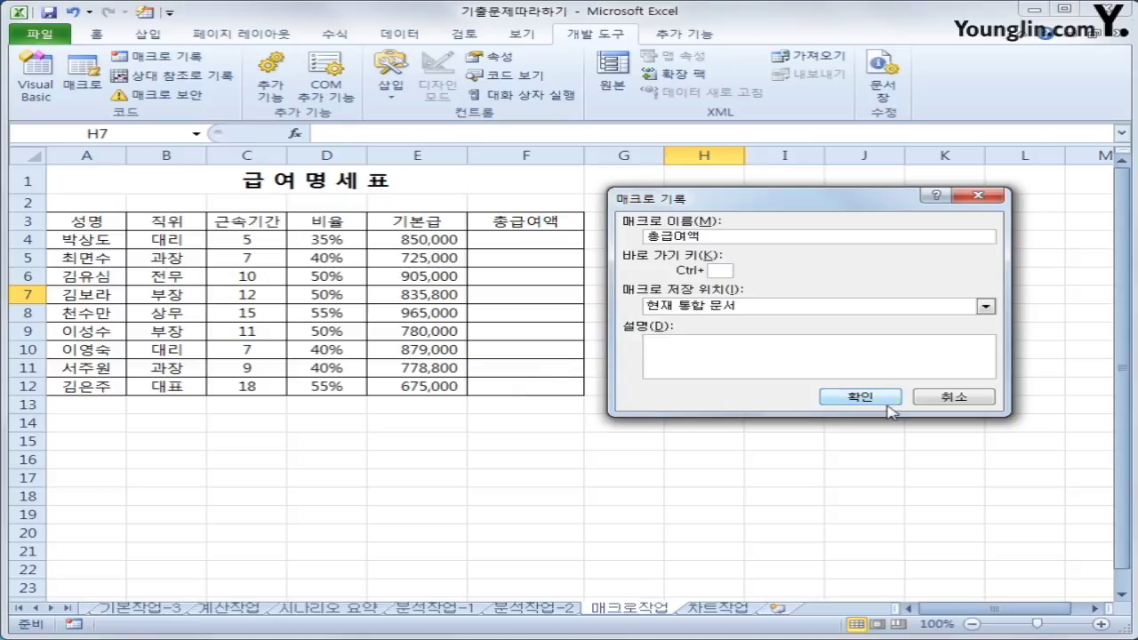
{"action": "left_click", "coordinate": [860, 398]}
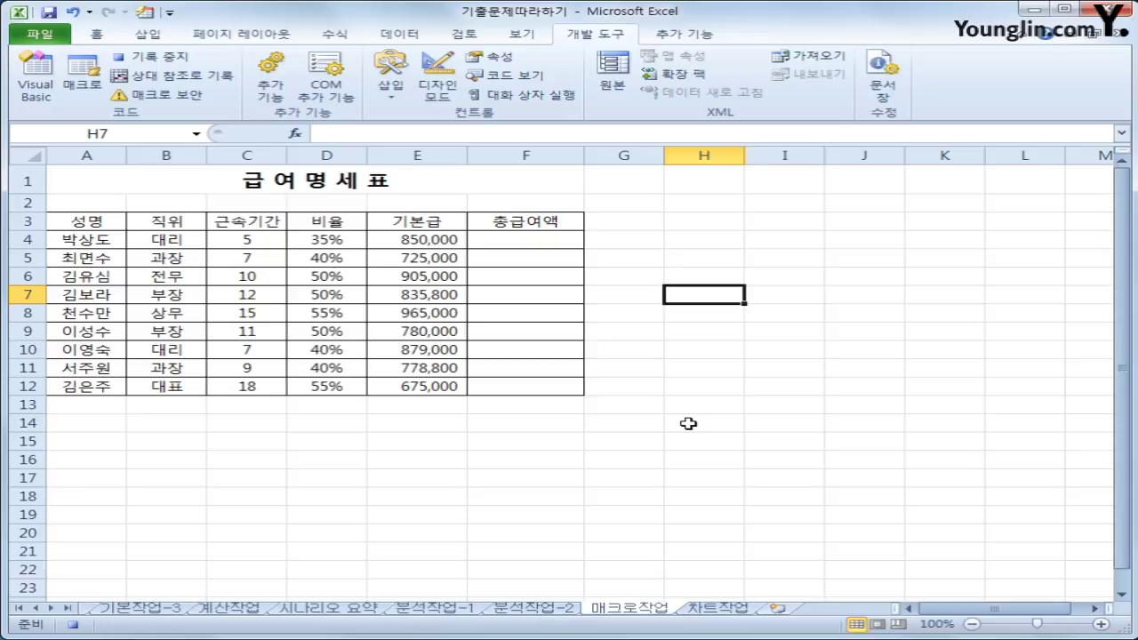
Step: Enter the formula =E4*D4+E4 in F4, the first cell of the 총급여액 column
{"action": "left_click", "coordinate": [507, 242]}
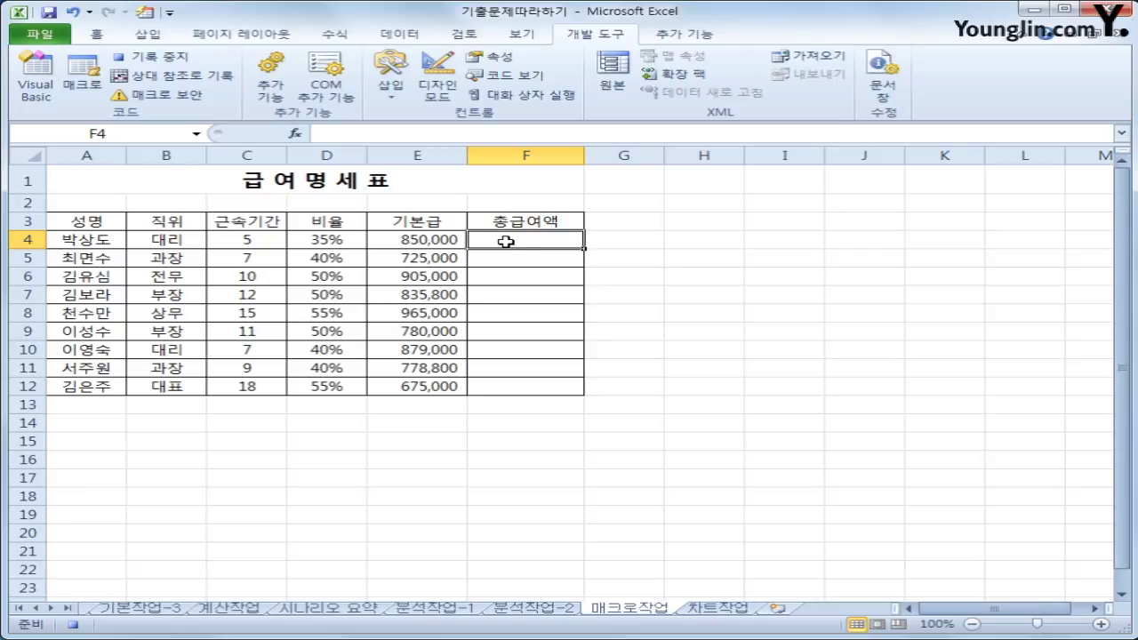
{"action": "double_click", "coordinate": [507, 243]}
{"action": "type", "text": "="}
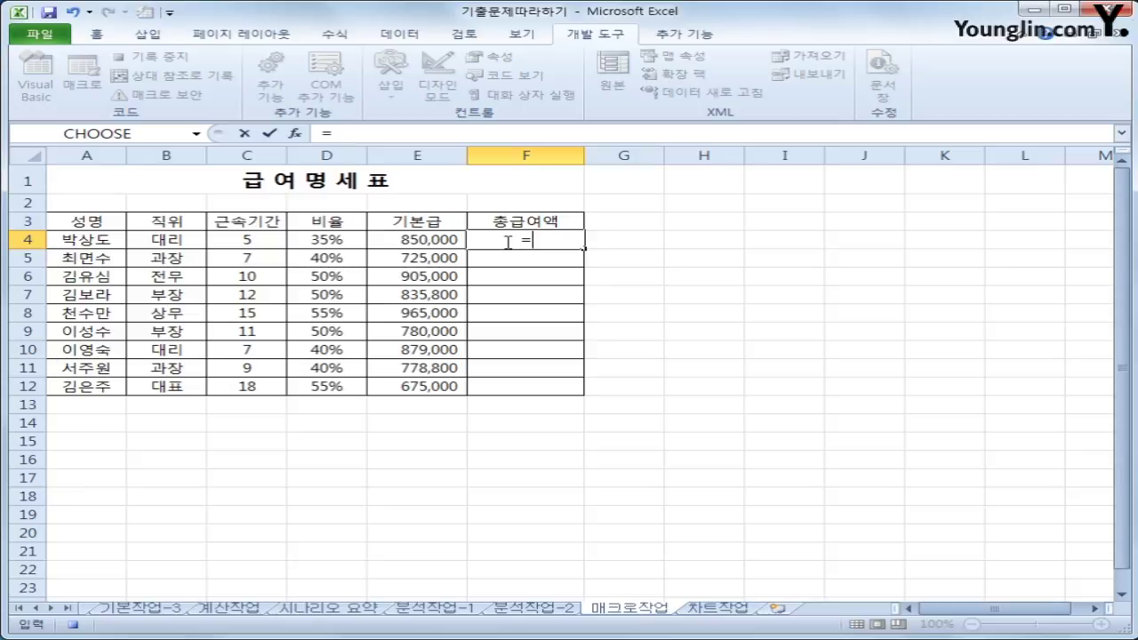
{"action": "left_click", "coordinate": [392, 240]}
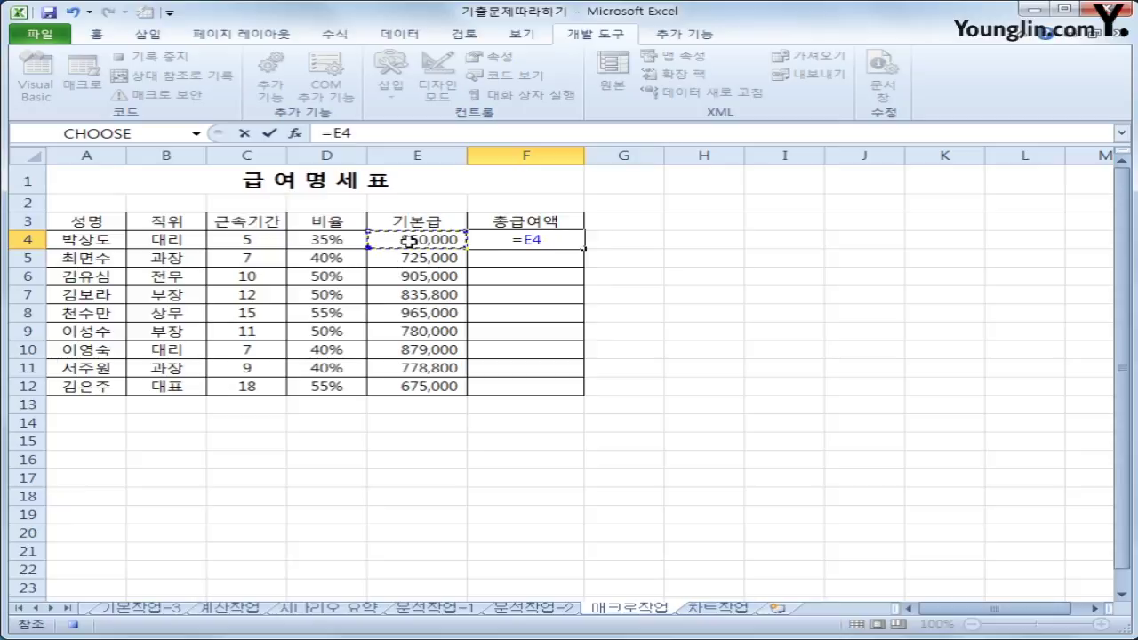
{"action": "type", "text": "*"}
{"action": "left_click", "coordinate": [341, 236]}
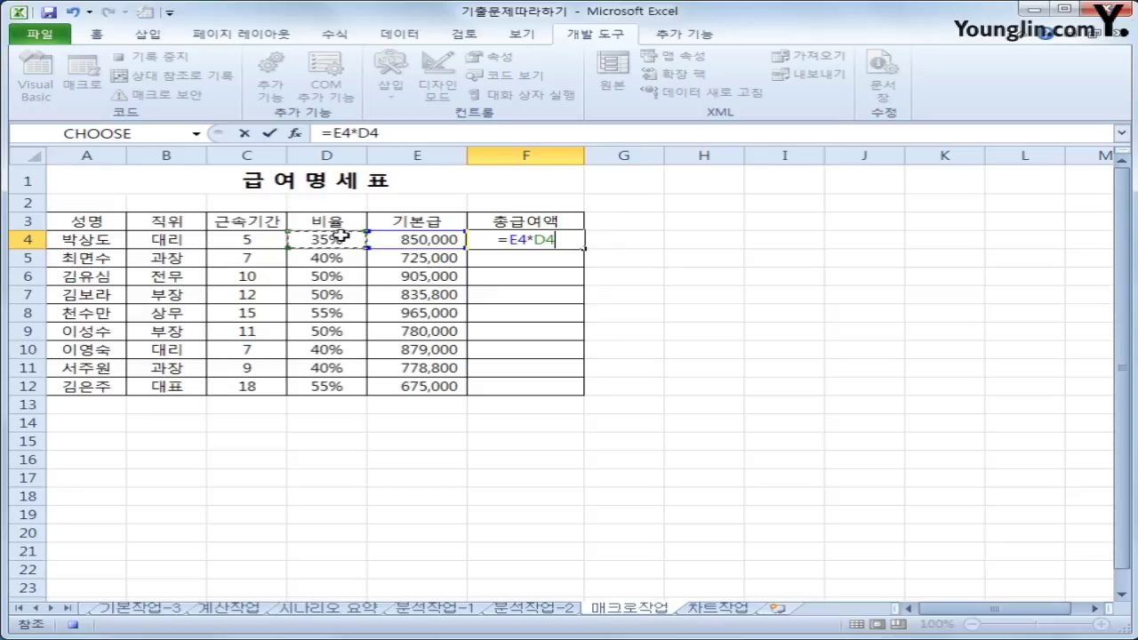
{"action": "type", "text": "+"}
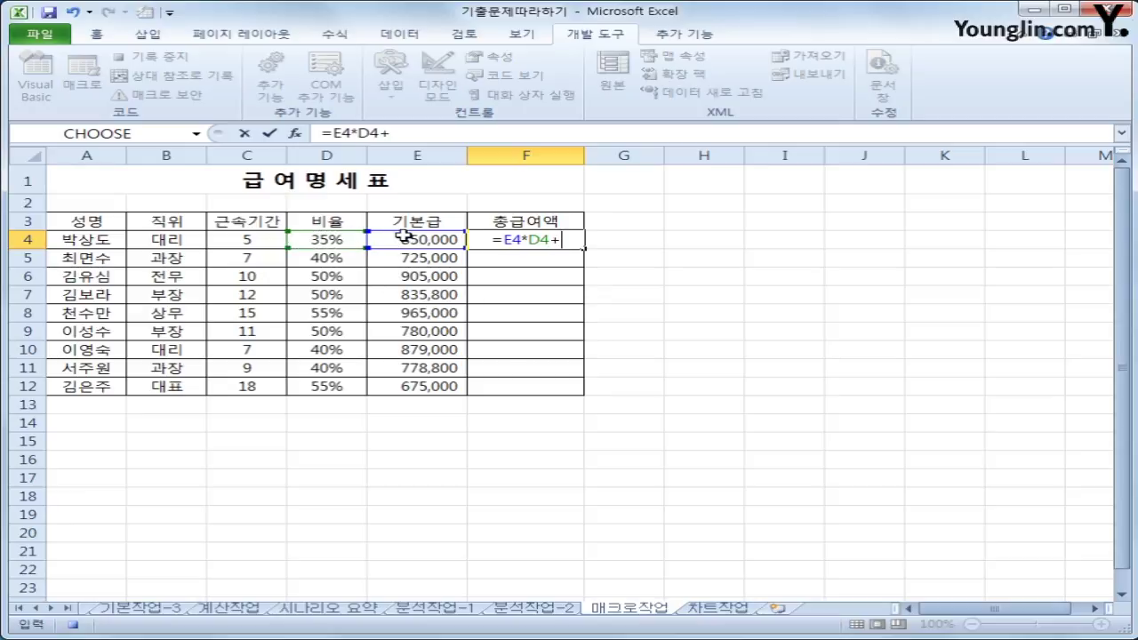
{"action": "left_click", "coordinate": [403, 235]}
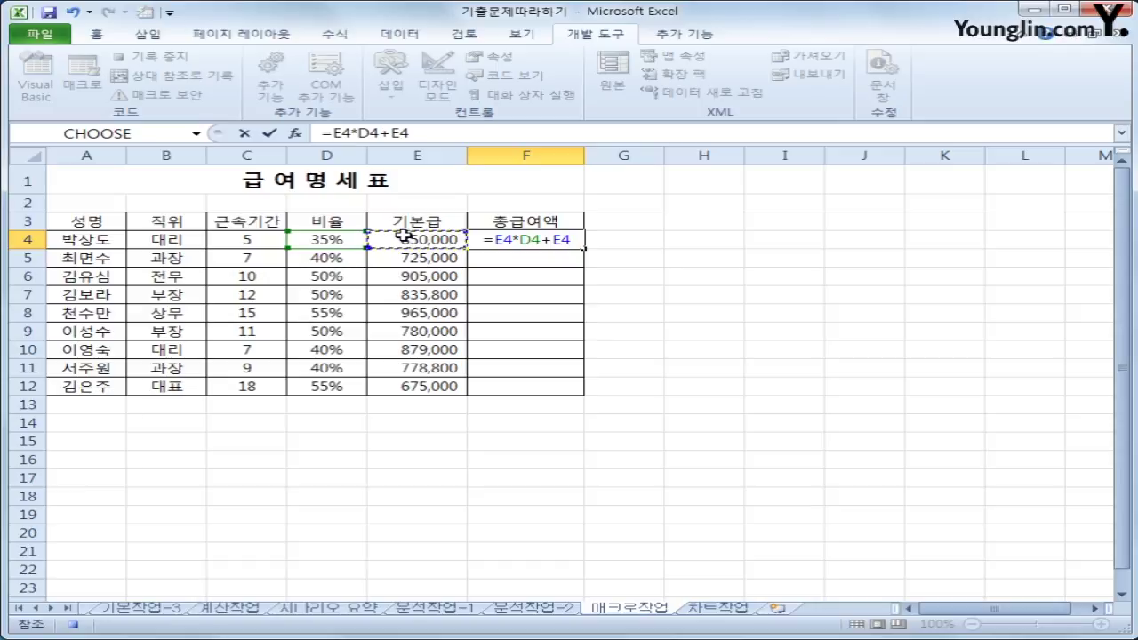
{"action": "key", "text": "Return"}
Step: Fill the F4 formula down through F12 and stop recording the macro
{"action": "left_click", "coordinate": [523, 241]}
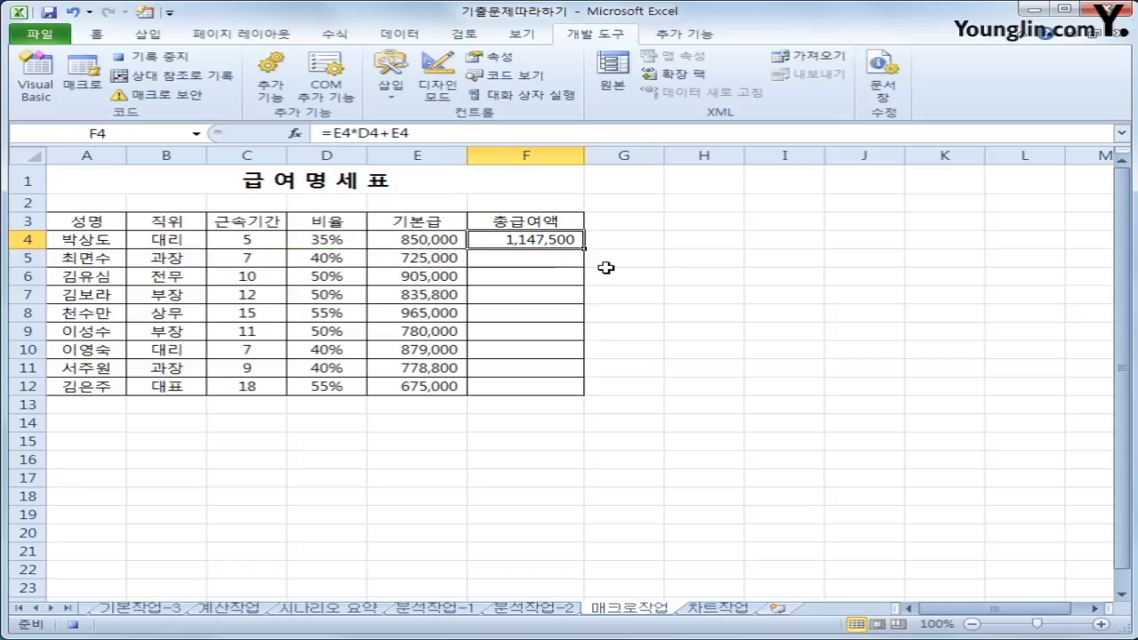
{"action": "left_click_drag", "start_coordinate": [585, 248], "coordinate": [572, 398]}
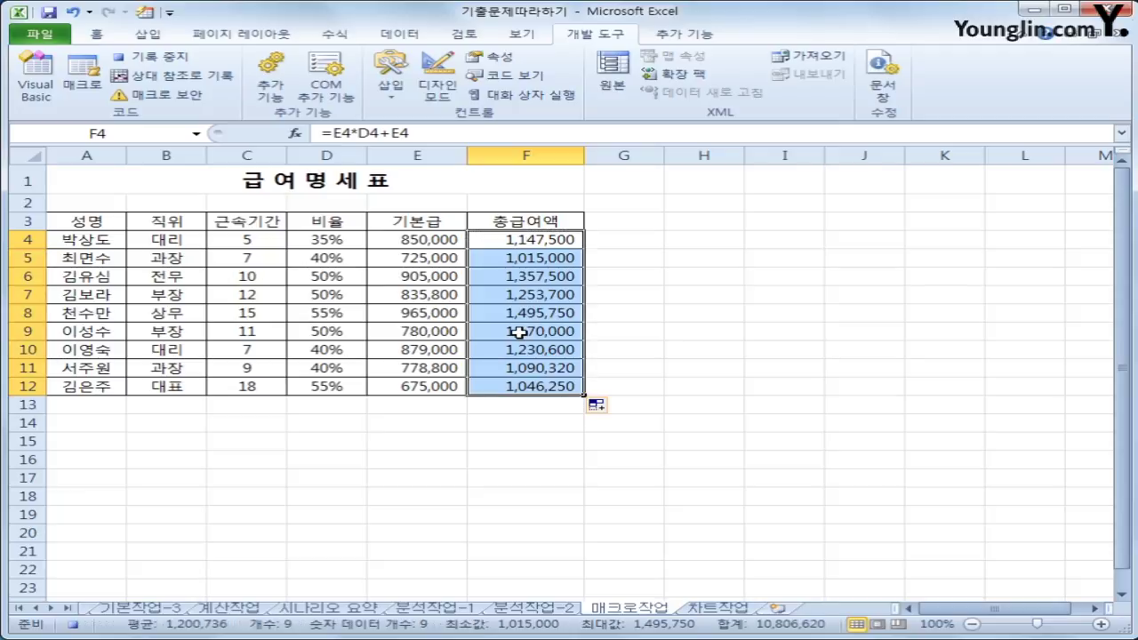
{"action": "left_click", "coordinate": [567, 390]}
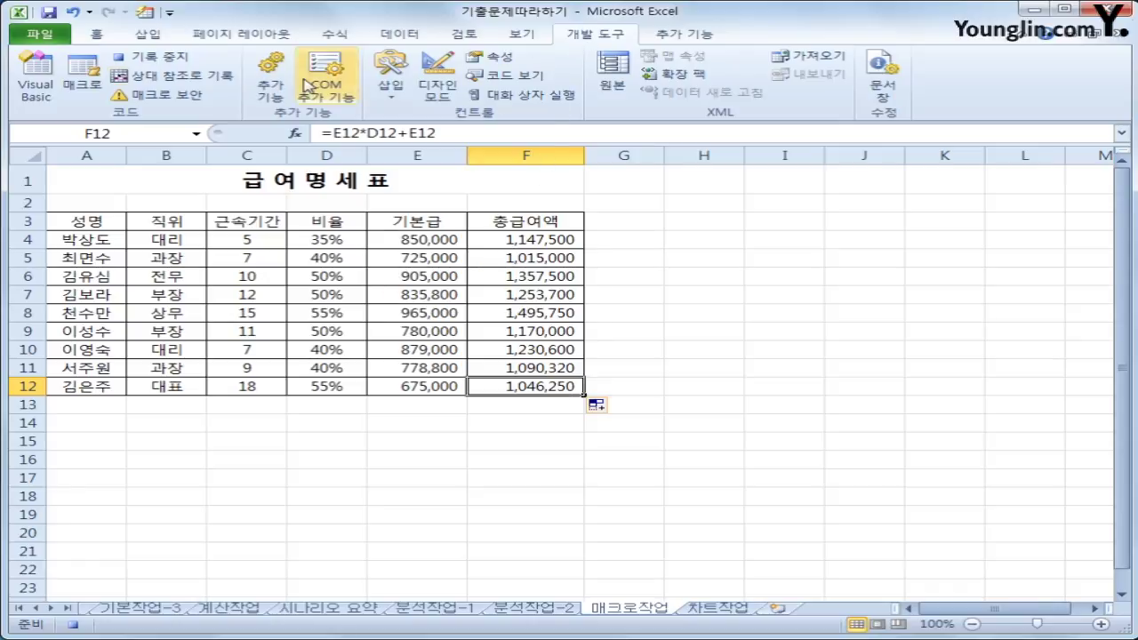
{"action": "left_click", "coordinate": [160, 59]}
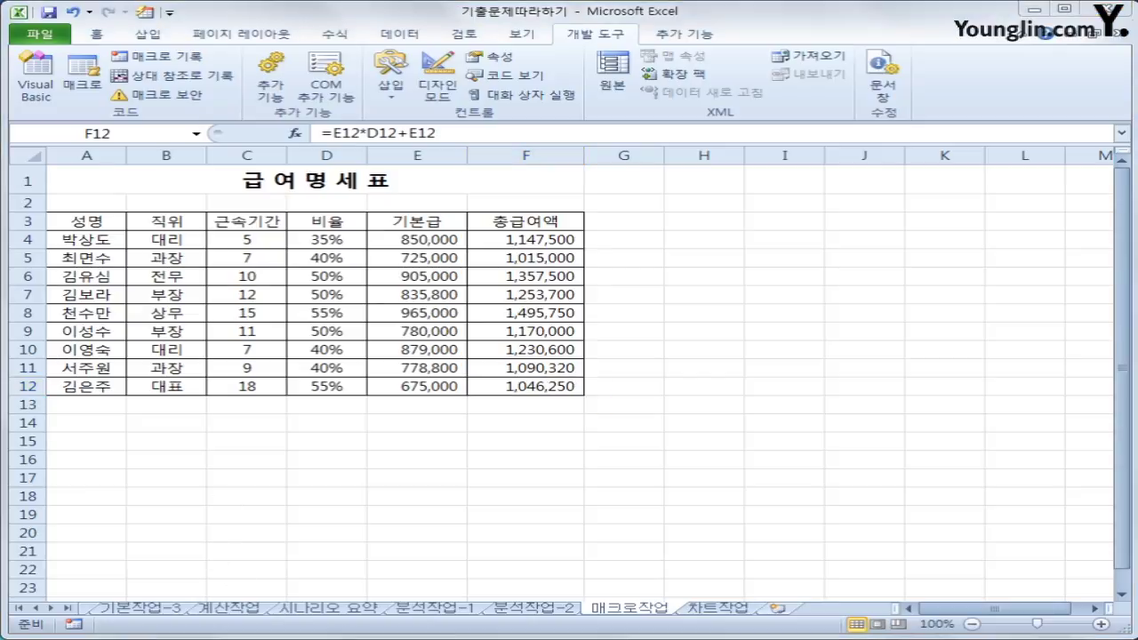
{"action": "mouse_move", "coordinate": [639, 316]}
{"action": "left_mouse_down"}
{"action": "mouse_move", "coordinate": [661, 343]}
{"action": "mouse_move", "coordinate": [717, 325]}
{"action": "mouse_move", "coordinate": [753, 355]}
{"action": "mouse_move", "coordinate": [817, 336]}
{"action": "mouse_move", "coordinate": [805, 360]}
{"action": "left_mouse_up"}
{"action": "mouse_move", "coordinate": [859, 318]}
{"action": "left_mouse_down"}
{"action": "mouse_move", "coordinate": [847, 339]}
{"action": "mouse_move", "coordinate": [861, 320]}
{"action": "mouse_move", "coordinate": [895, 331]}
{"action": "mouse_move", "coordinate": [893, 359]}
{"action": "mouse_move", "coordinate": [925, 347]}
{"action": "mouse_move", "coordinate": [977, 361]}
{"action": "left_mouse_up"}
{"action": "mouse_move", "coordinate": [776, 384]}
{"action": "left_mouse_down"}
{"action": "mouse_move", "coordinate": [716, 394]}
{"action": "mouse_move", "coordinate": [813, 381]}
{"action": "mouse_move", "coordinate": [798, 384]}
{"action": "left_mouse_up"}
{"action": "left_click_drag", "start_coordinate": [970, 379], "coordinate": [1001, 380]}
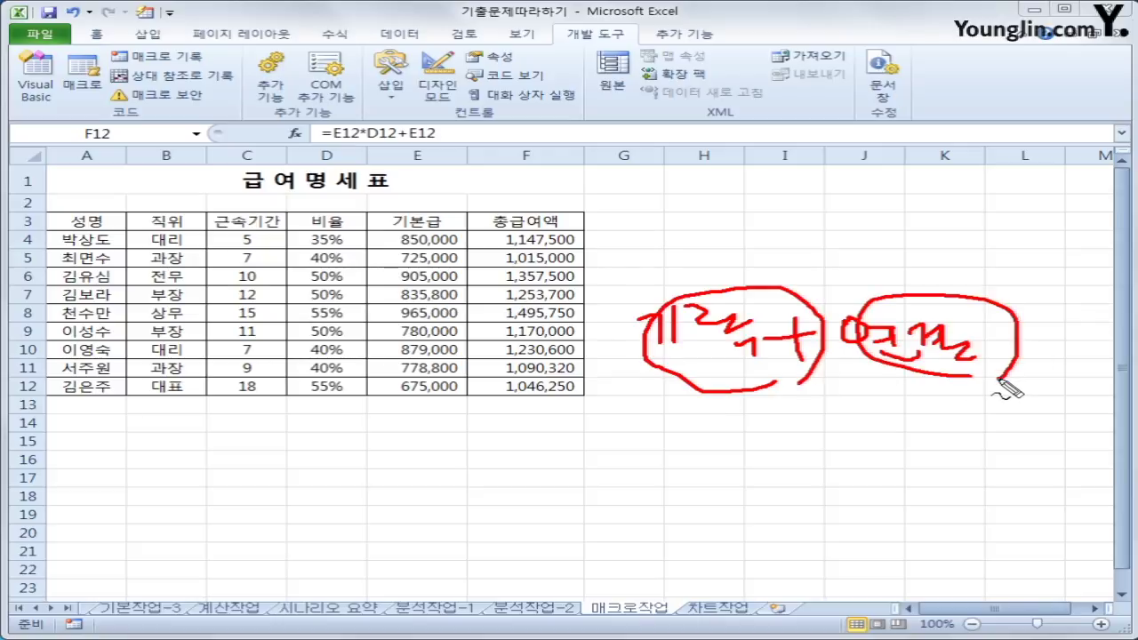
{"action": "mouse_move", "coordinate": [605, 396]}
{"action": "left_mouse_down"}
{"action": "mouse_move", "coordinate": [836, 395]}
{"action": "mouse_move", "coordinate": [1034, 313]}
{"action": "mouse_move", "coordinate": [680, 280]}
{"action": "mouse_move", "coordinate": [635, 416]}
{"action": "left_mouse_up"}
{"action": "mouse_move", "coordinate": [782, 278]}
{"action": "left_mouse_down"}
{"action": "mouse_move", "coordinate": [818, 236]}
{"action": "mouse_move", "coordinate": [830, 250]}
{"action": "mouse_move", "coordinate": [874, 231]}
{"action": "left_mouse_up"}
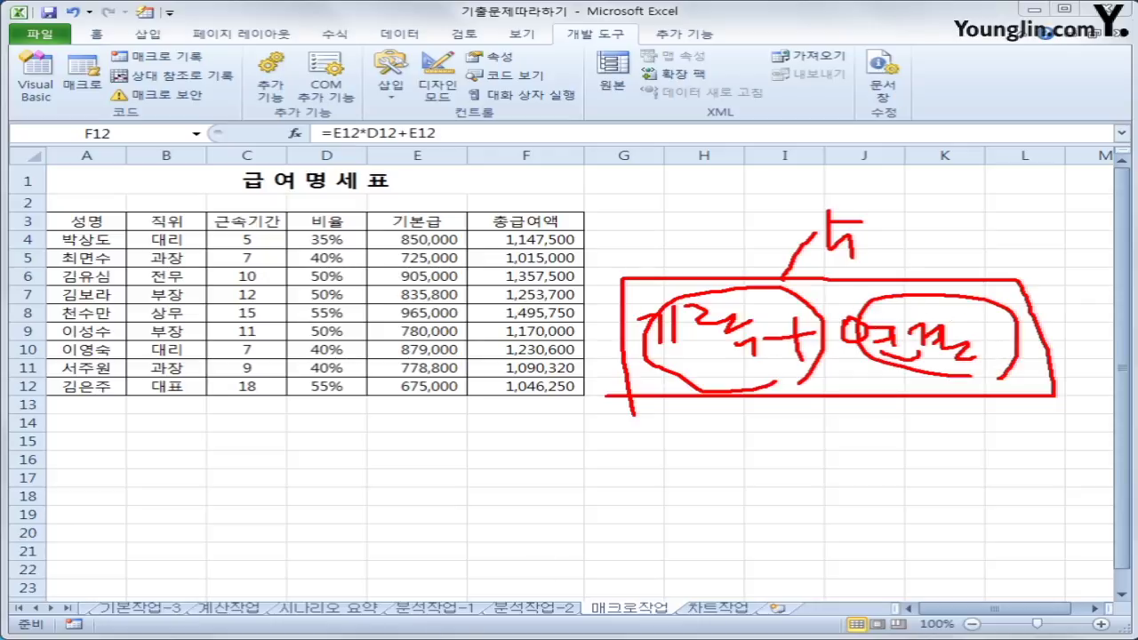
{"action": "key", "text": "Escape"}
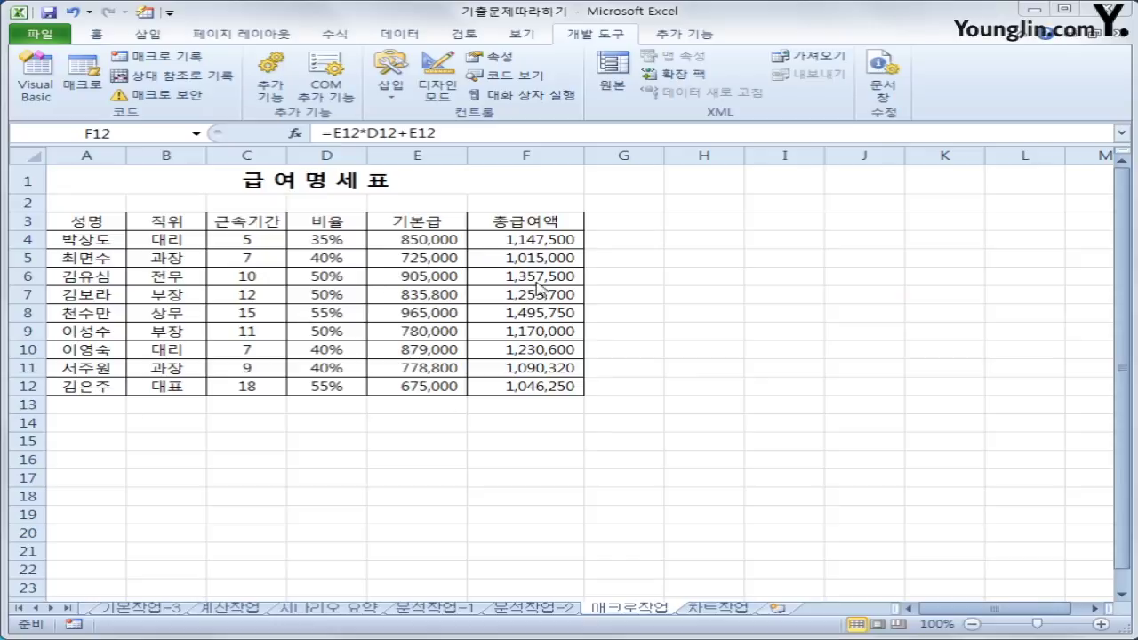
Step: Draw a cross basic shape covering cells H3:I5 and enter 총급여액 as its text
{"action": "left_click", "coordinate": [149, 40]}
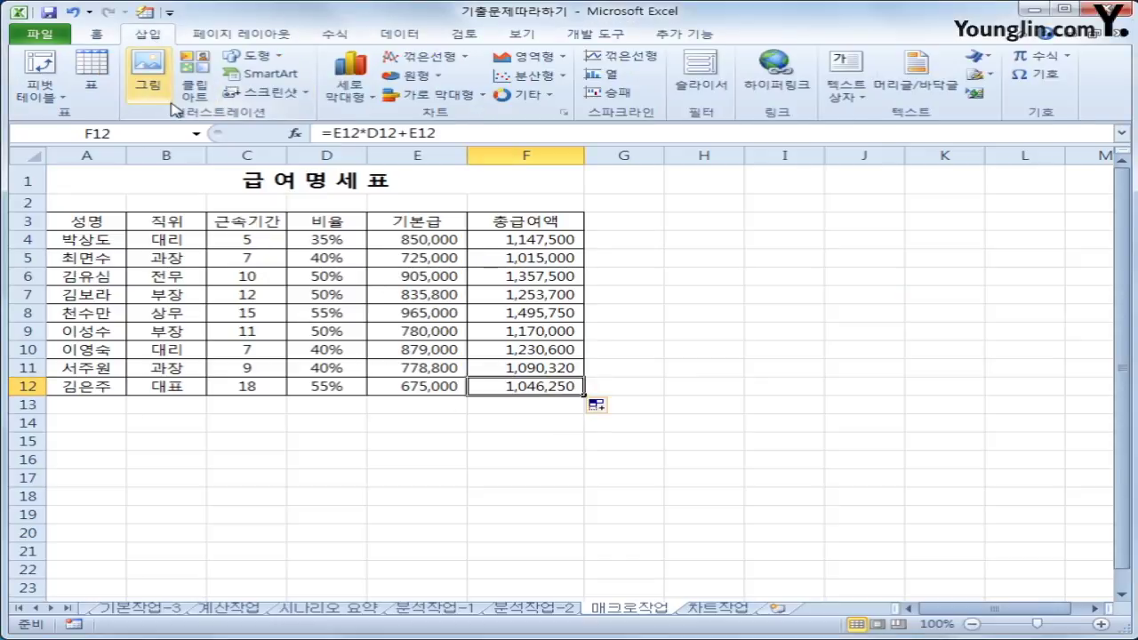
{"action": "left_click", "coordinate": [258, 57]}
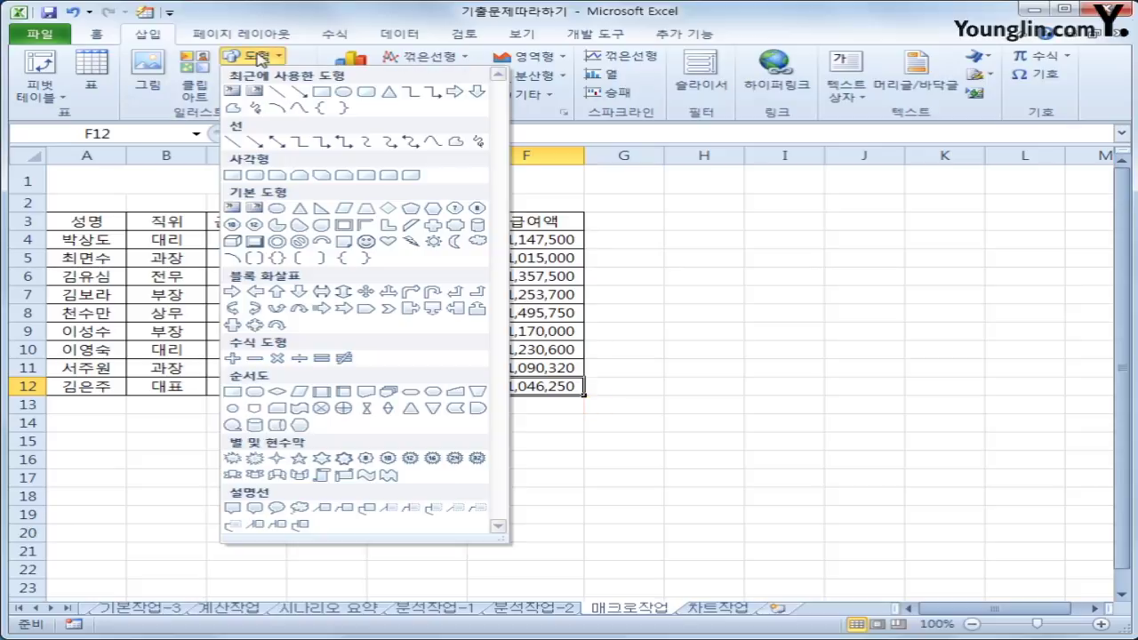
{"action": "left_click", "coordinate": [433, 228]}
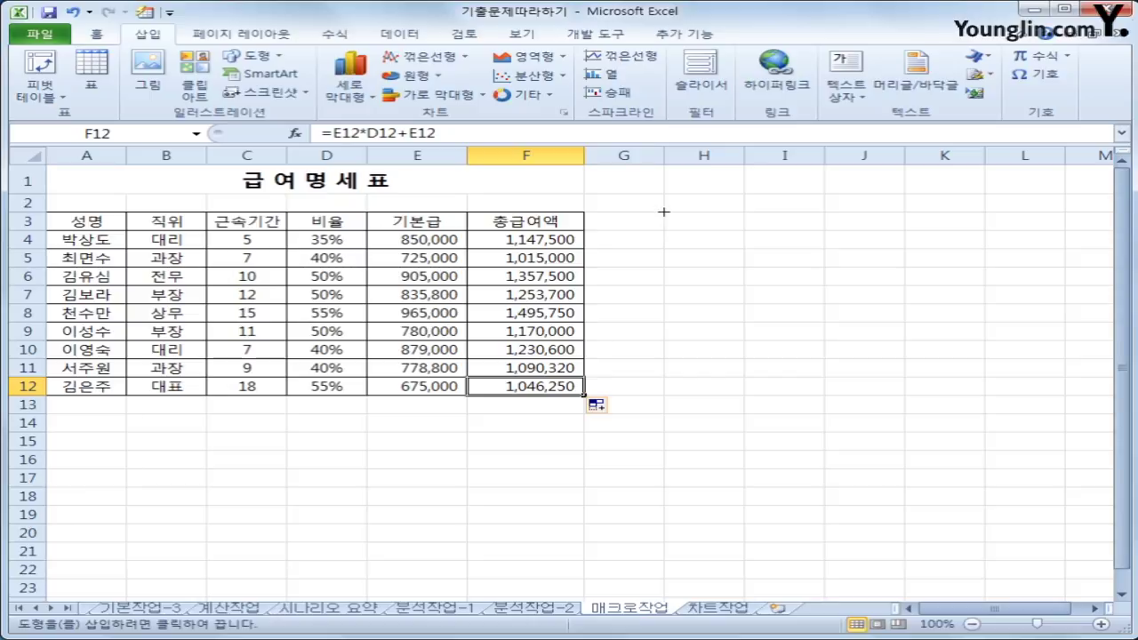
{"action": "mouse_move", "coordinate": [663, 212]}
{"action": "left_mouse_down"}
{"action": "mouse_move", "coordinate": [750, 239]}
{"action": "mouse_move", "coordinate": [795, 236]}
{"action": "mouse_move", "coordinate": [797, 275]}
{"action": "left_mouse_up"}
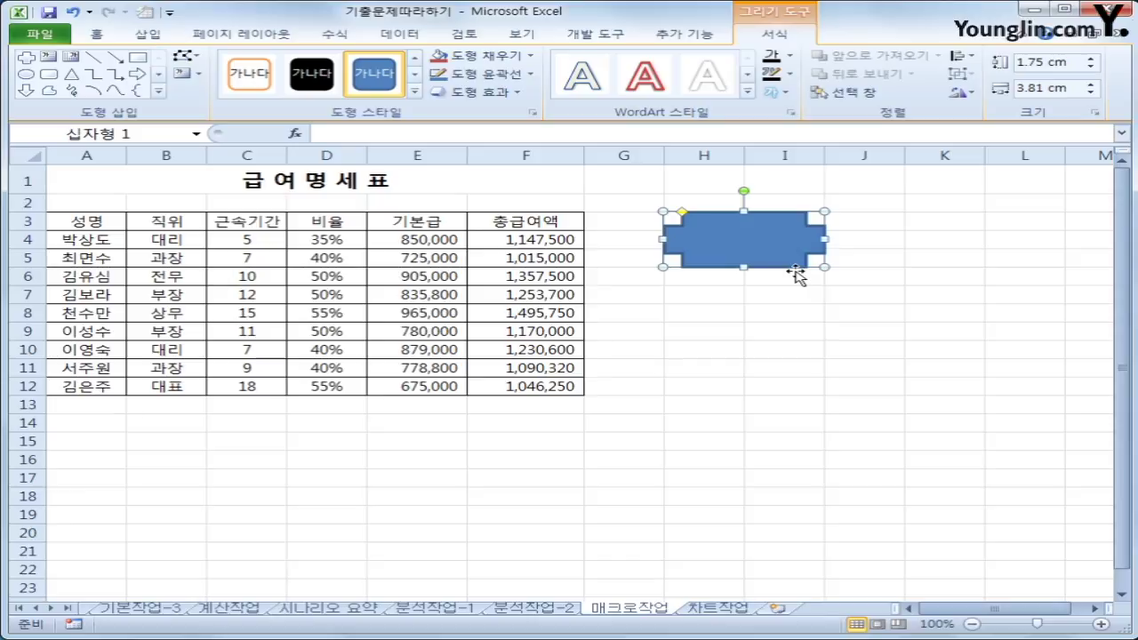
{"action": "type", "text": "총그"}
{"action": "type", "text": "여액"}
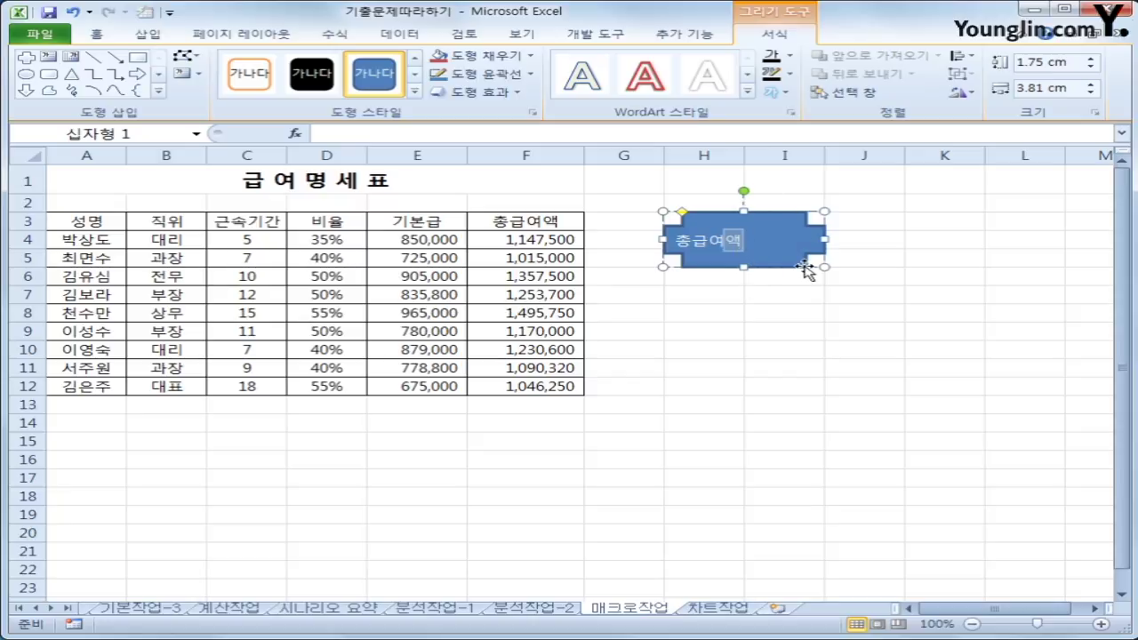
{"action": "left_click", "coordinate": [785, 267]}
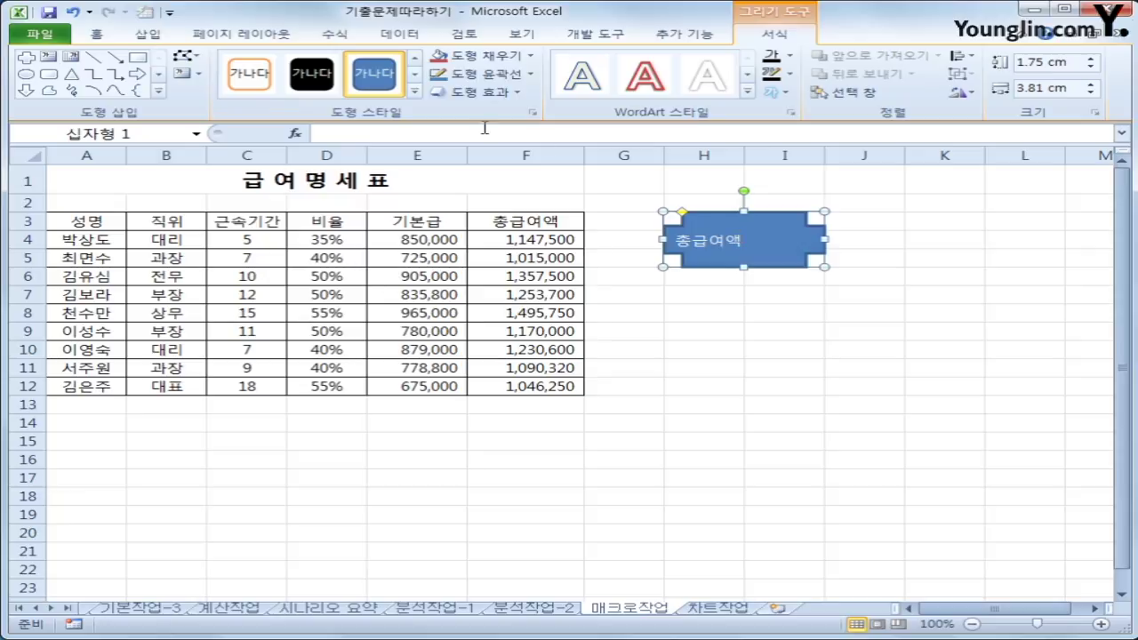
Step: Center the cross shape's text both vertically and horizontally
{"action": "left_click", "coordinate": [101, 37]}
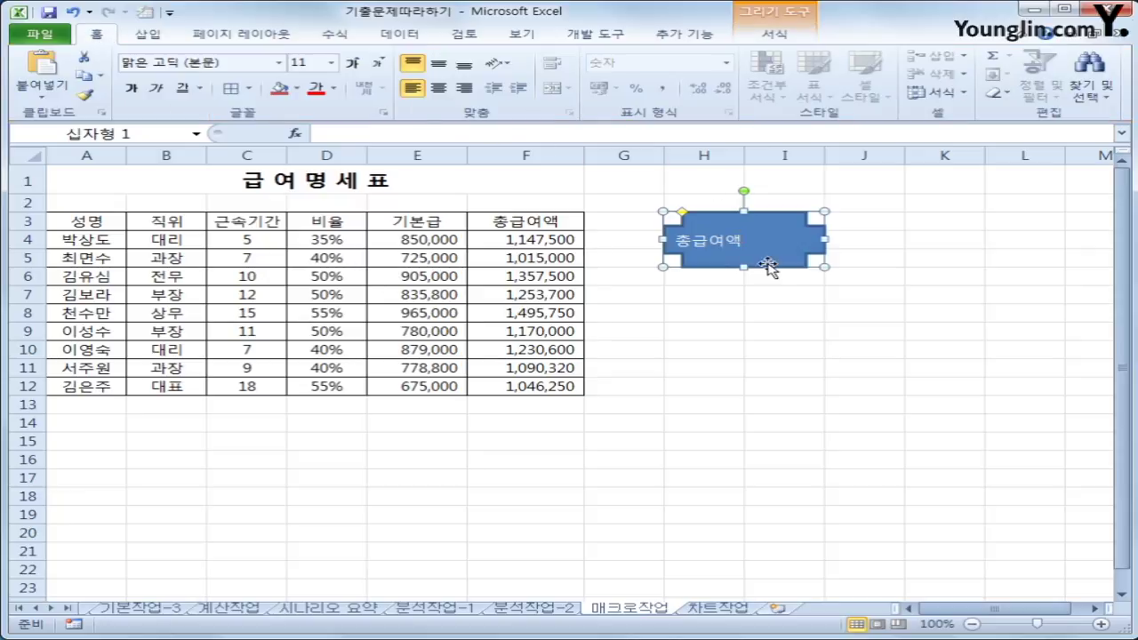
{"action": "left_click", "coordinate": [439, 67]}
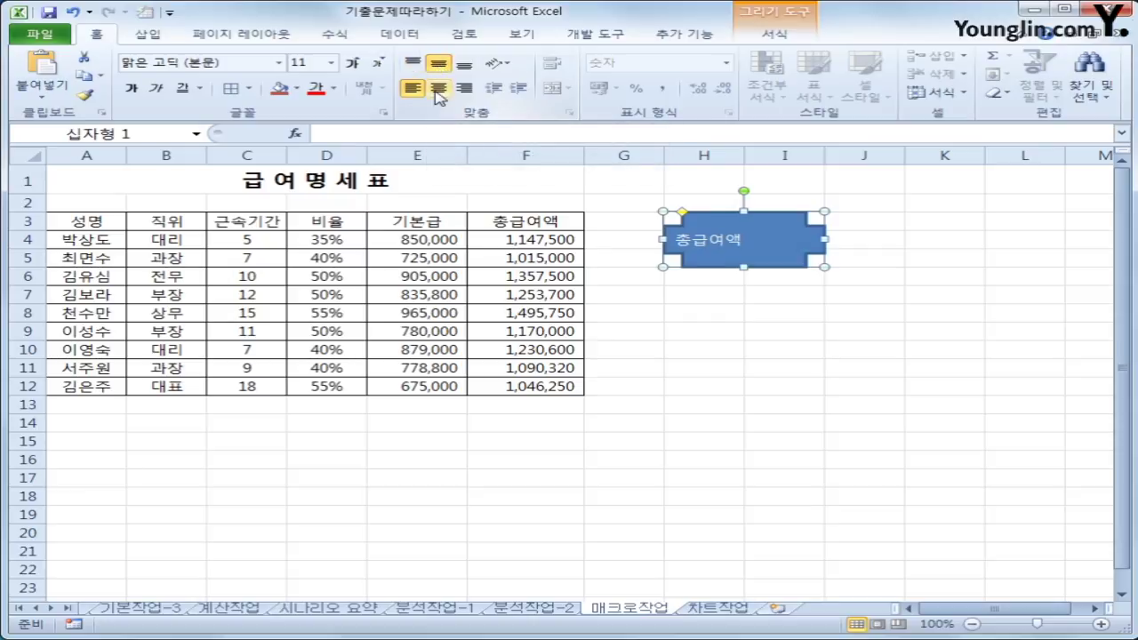
{"action": "left_click", "coordinate": [439, 89]}
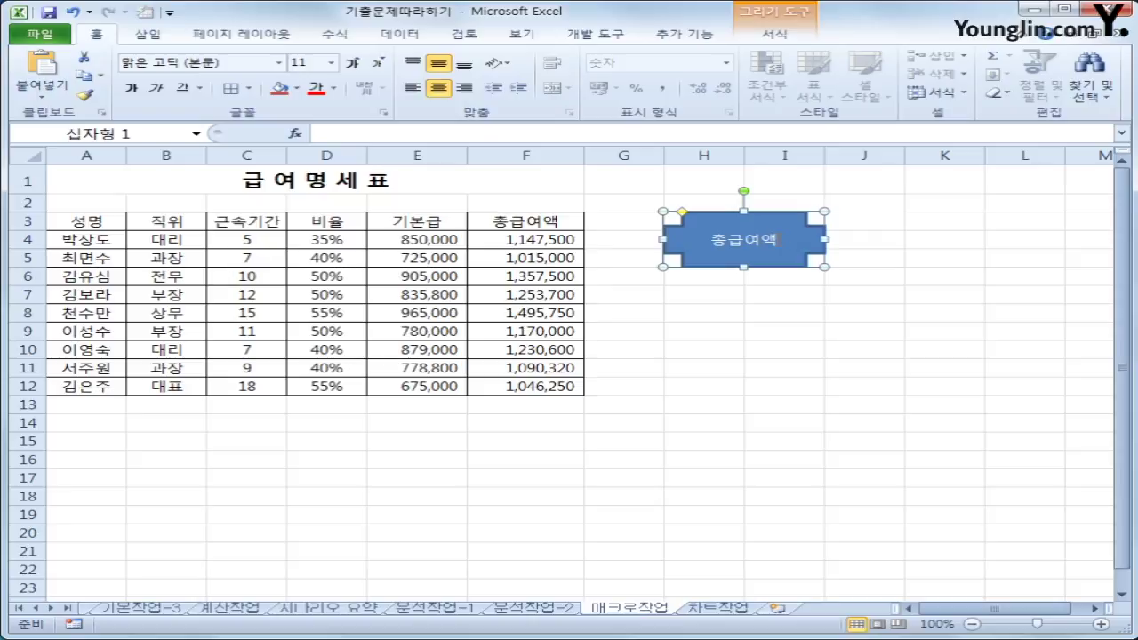
Step: Assign the 총급여액 macro to the cross shape and deselect the shape
{"action": "right_click", "coordinate": [751, 220]}
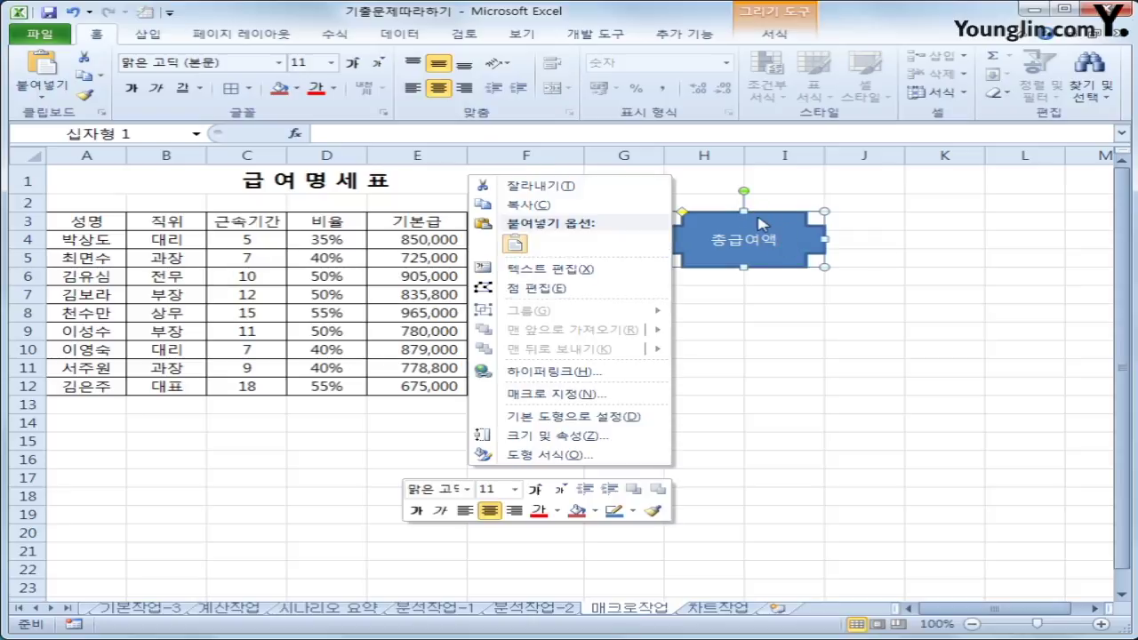
{"action": "left_click", "coordinate": [588, 396]}
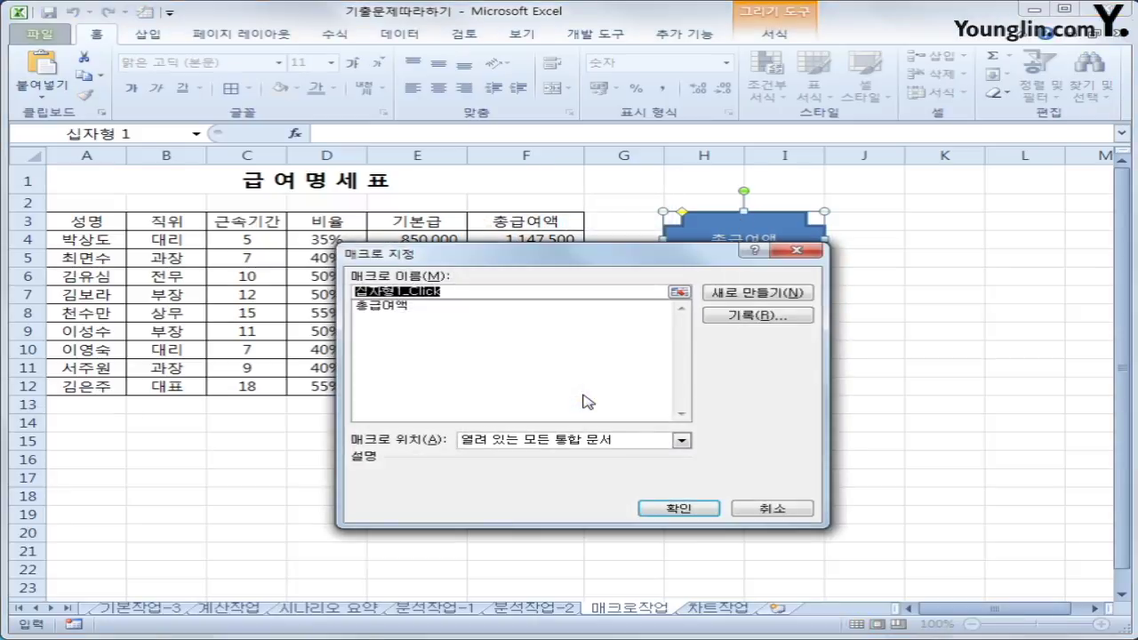
{"action": "left_click", "coordinate": [406, 306]}
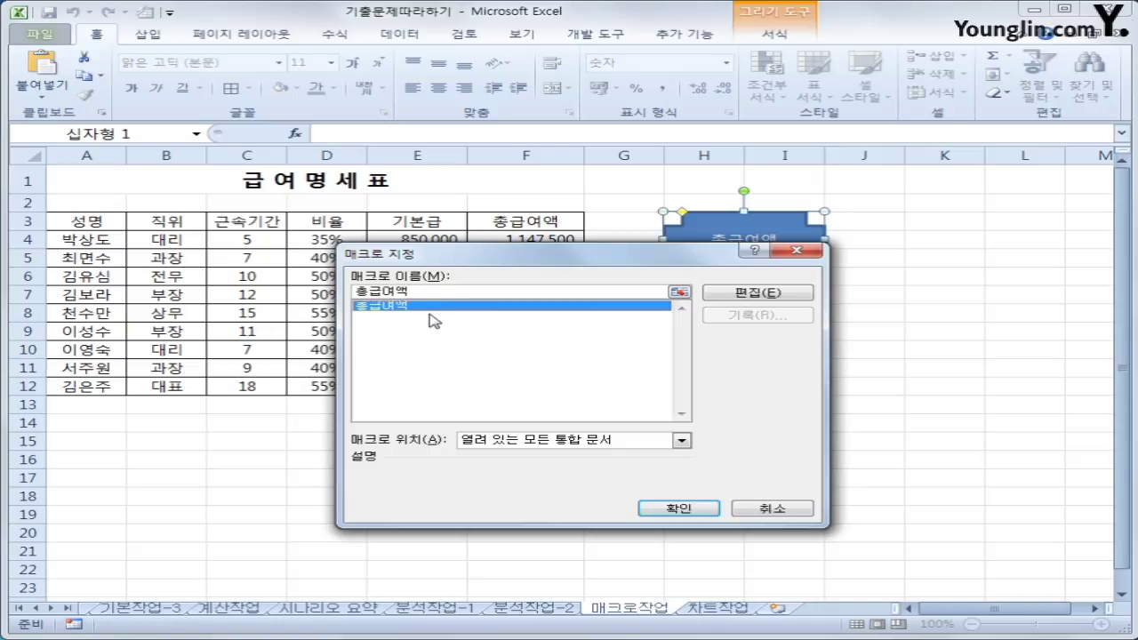
{"action": "left_click", "coordinate": [704, 510]}
{"action": "left_click", "coordinate": [838, 507]}
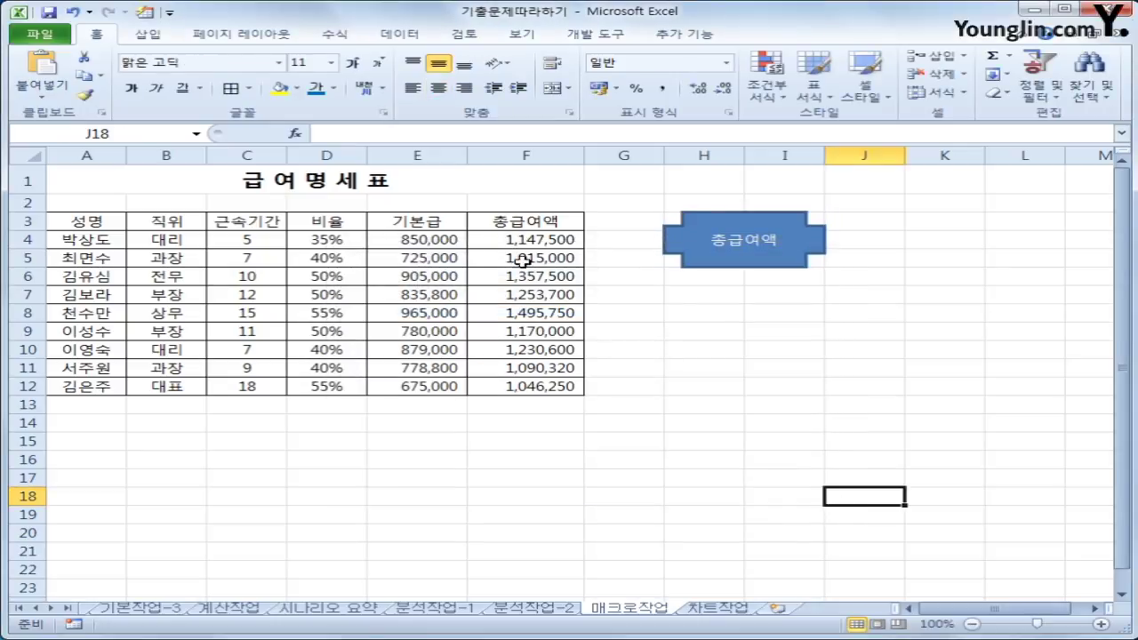
Step: Clear the 총급여액 values in F4:F13 and run the macro from the cross shape to refill the column
{"action": "left_click_drag", "start_coordinate": [519, 239], "coordinate": [520, 396]}
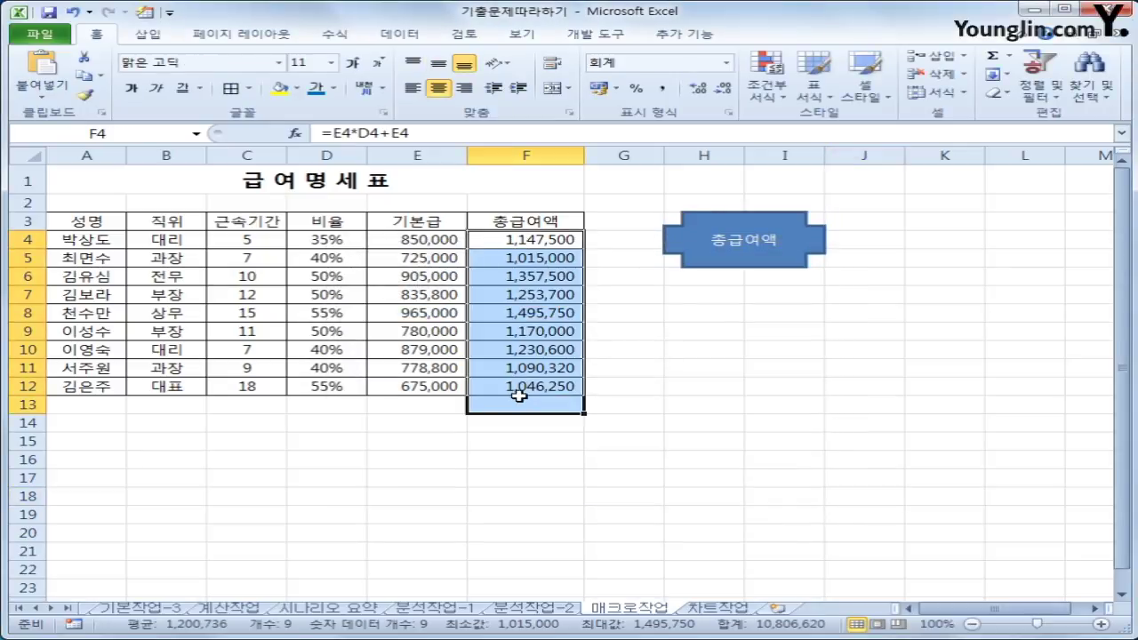
{"action": "key", "text": "Delete"}
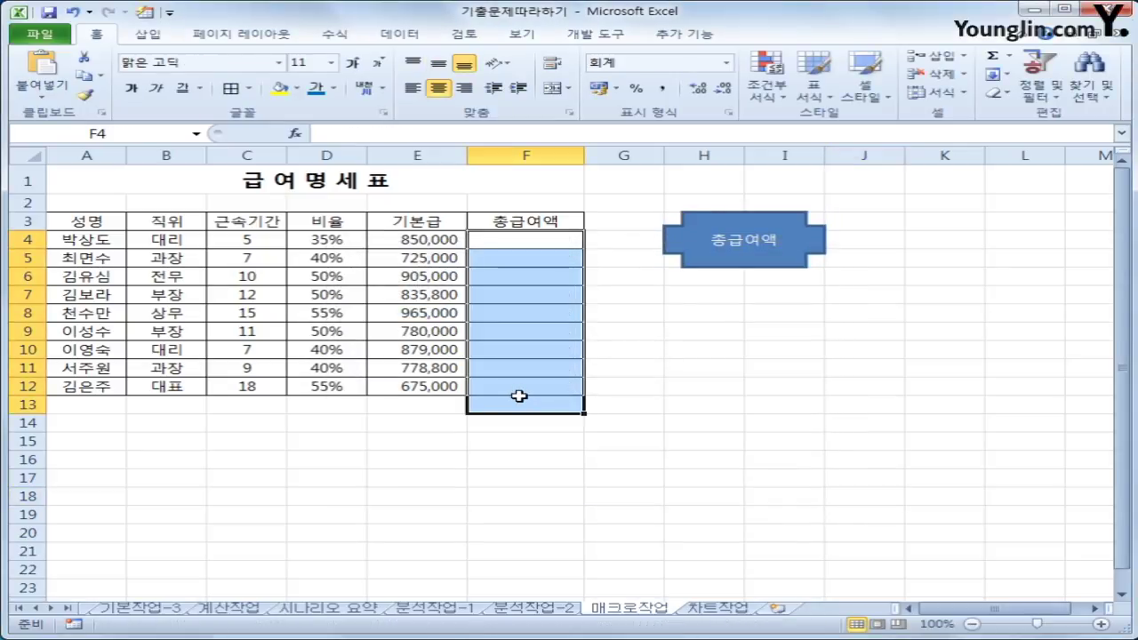
{"action": "left_click", "coordinate": [897, 405]}
{"action": "left_click", "coordinate": [743, 239]}
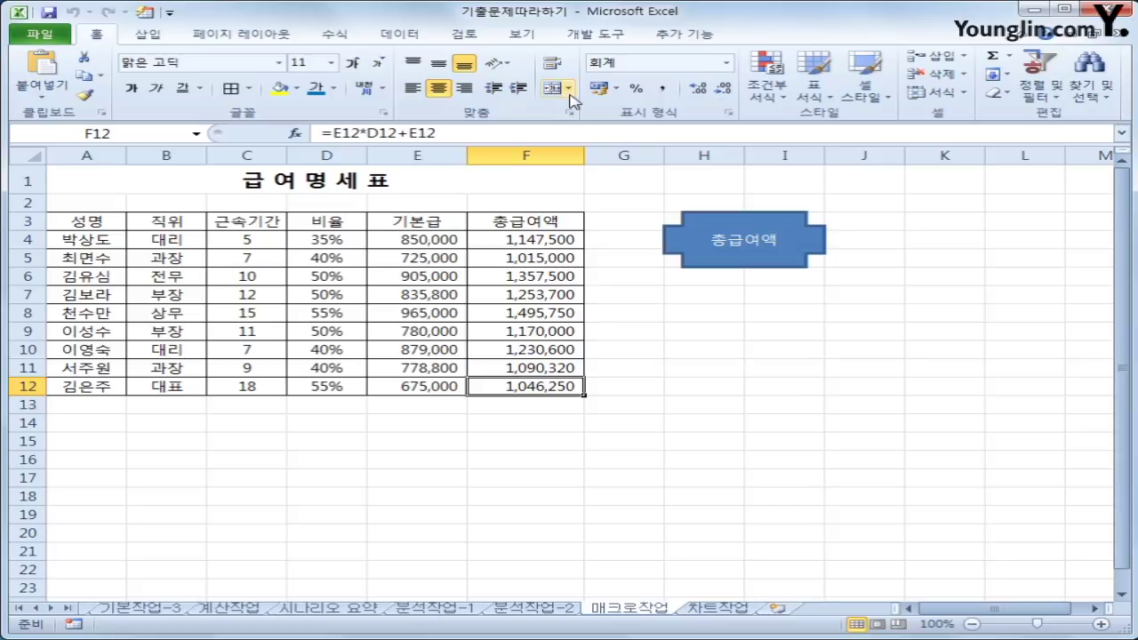
Step: Start recording a macro named 서식, stored in the current workbook
{"action": "left_click", "coordinate": [589, 35]}
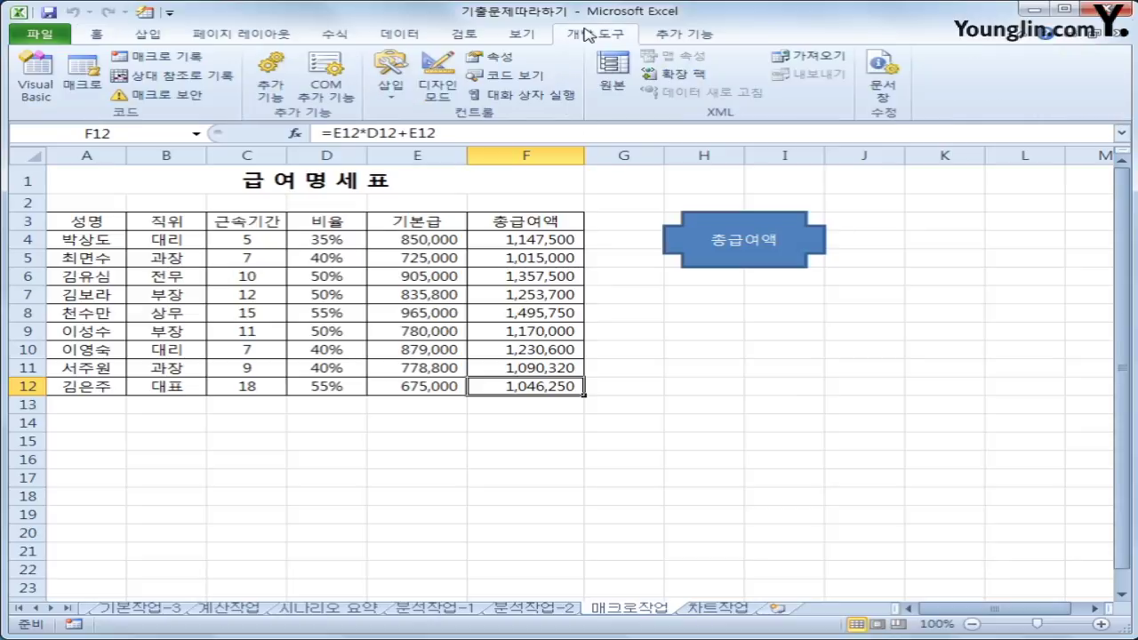
{"action": "left_click", "coordinate": [194, 58]}
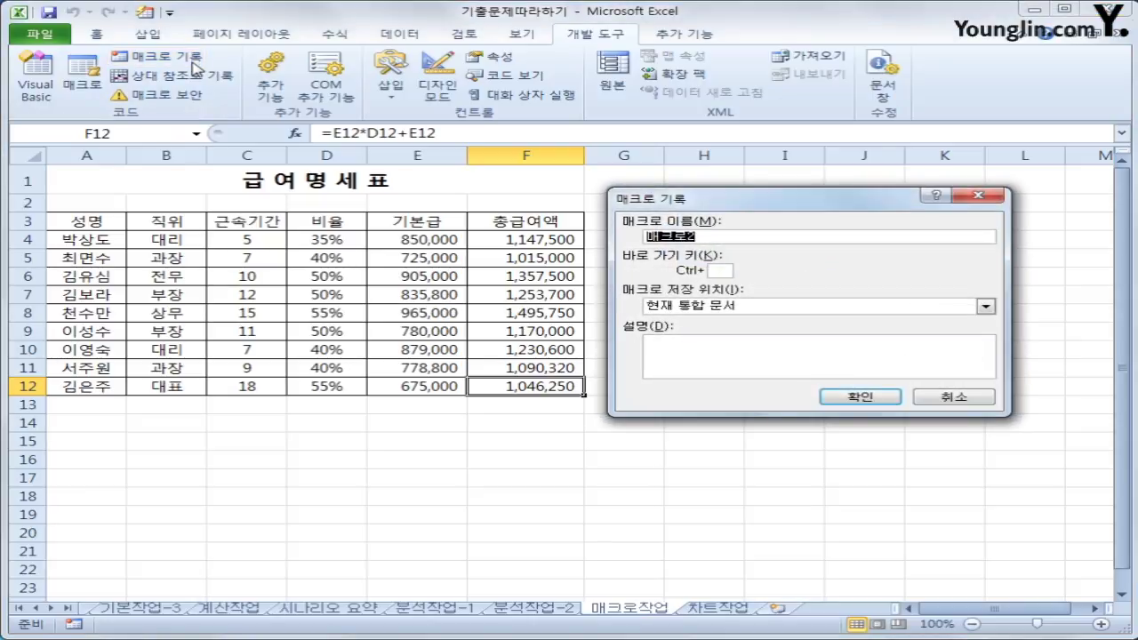
{"action": "type", "text": "서식"}
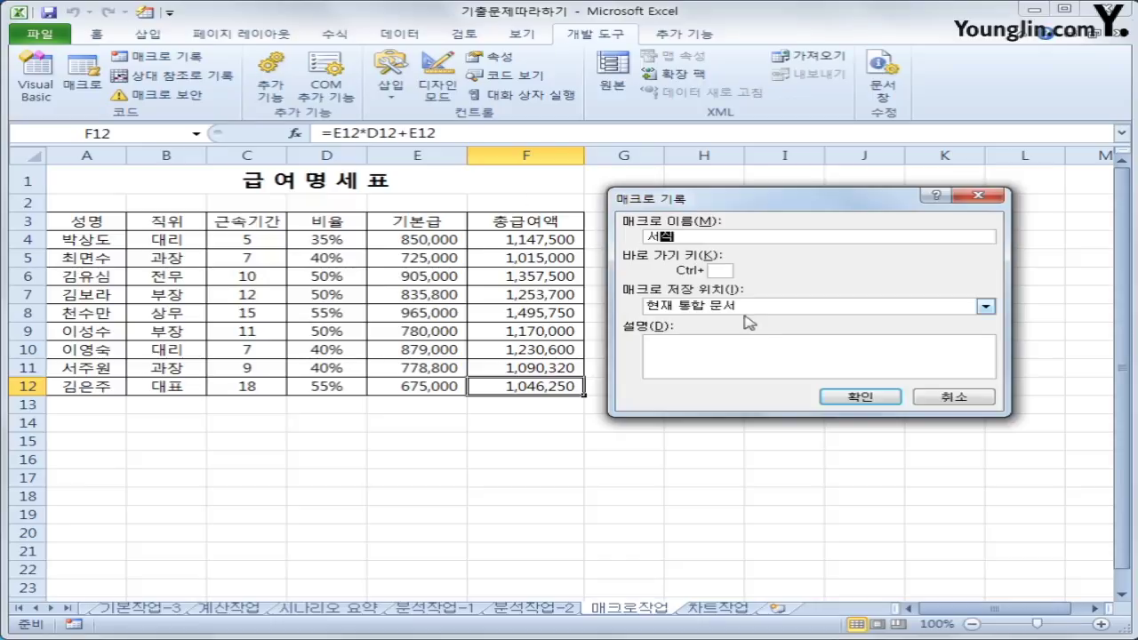
{"action": "left_click", "coordinate": [852, 403]}
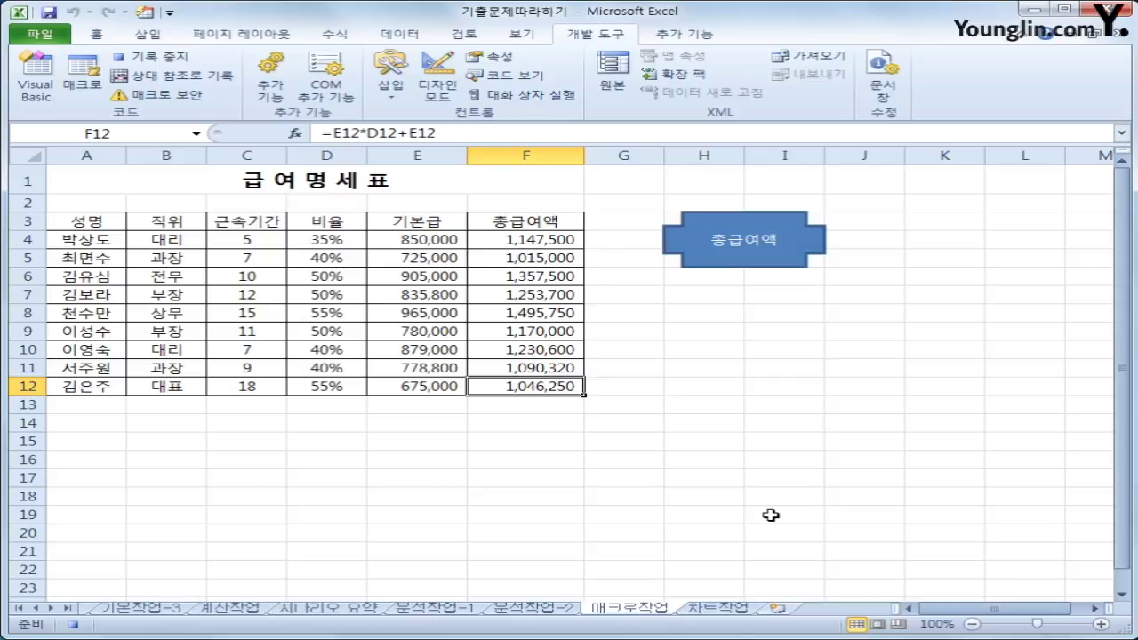
Step: Set the font color of the header cells A3:F3 to standard blue
{"action": "left_click_drag", "start_coordinate": [98, 222], "coordinate": [524, 233]}
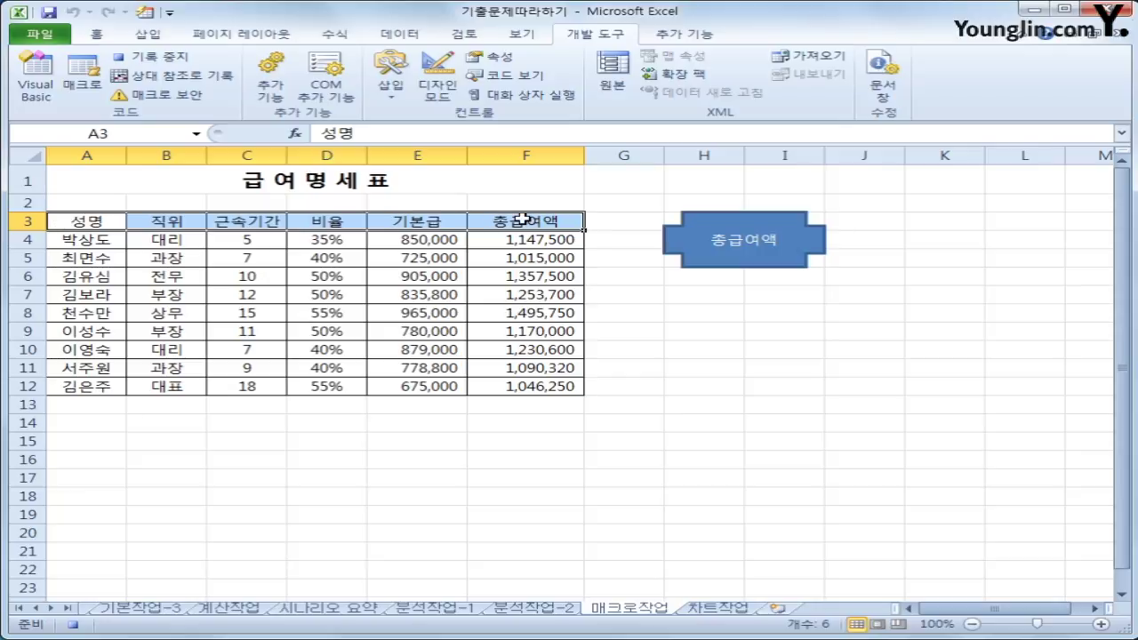
{"action": "left_click", "coordinate": [100, 39]}
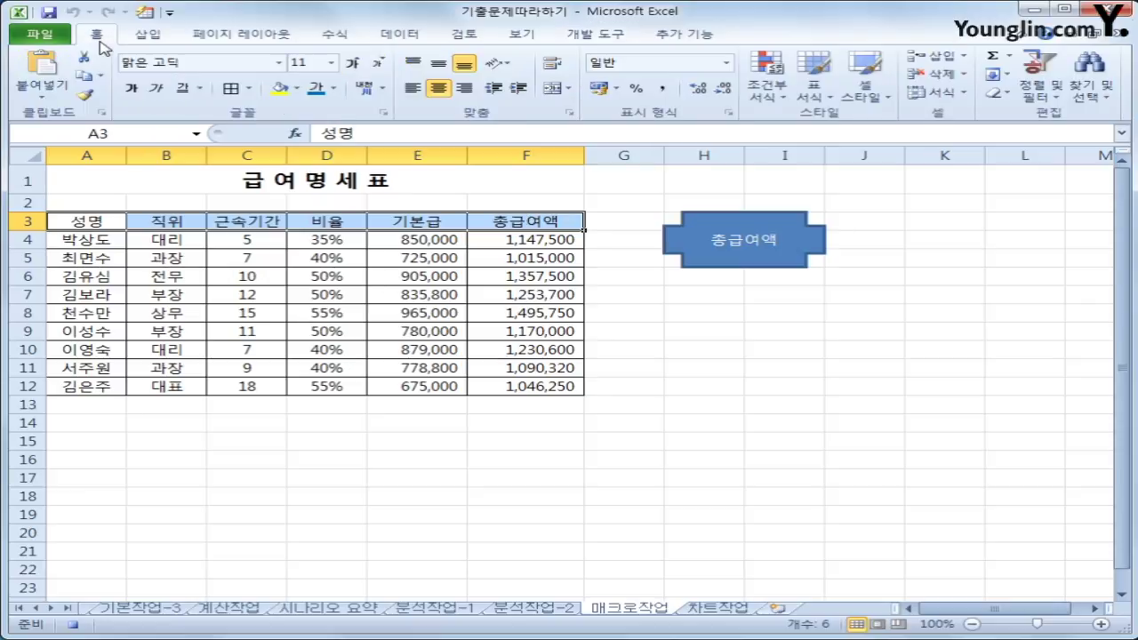
{"action": "left_click", "coordinate": [334, 88]}
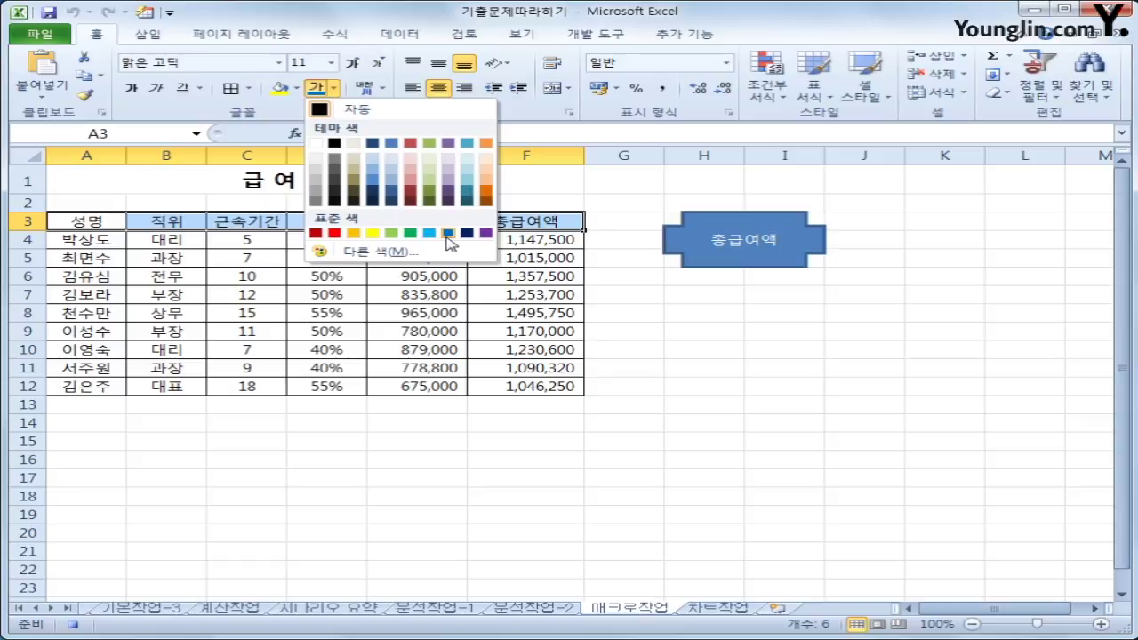
{"action": "left_click", "coordinate": [448, 233]}
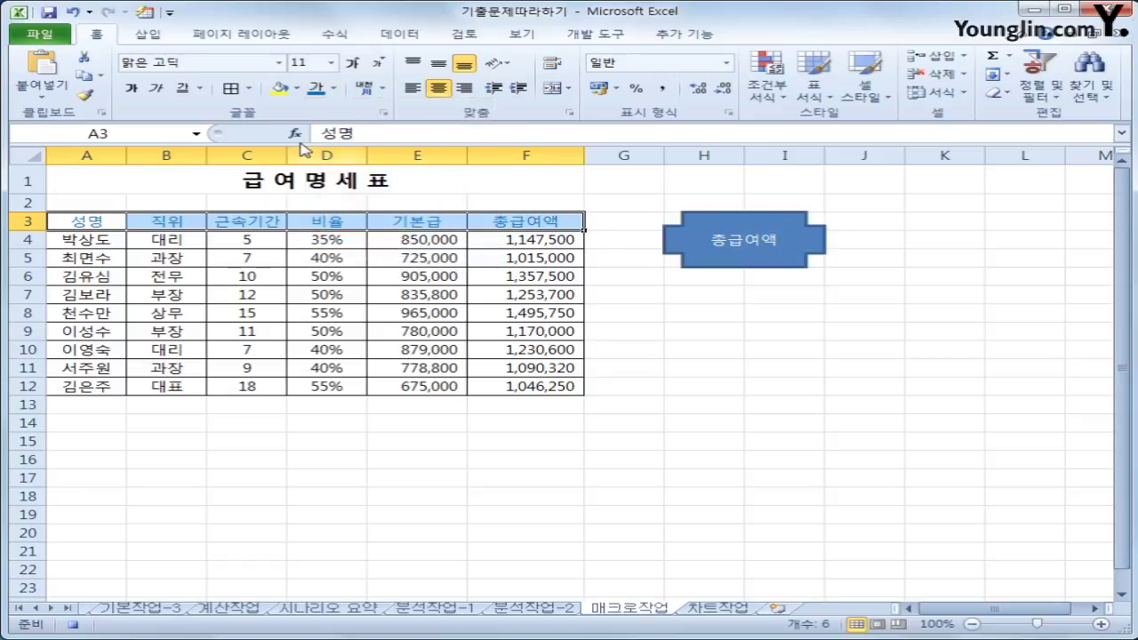
Step: Fill the header cells A3:F3 with standard yellow and stop recording the macro
{"action": "left_click", "coordinate": [296, 89]}
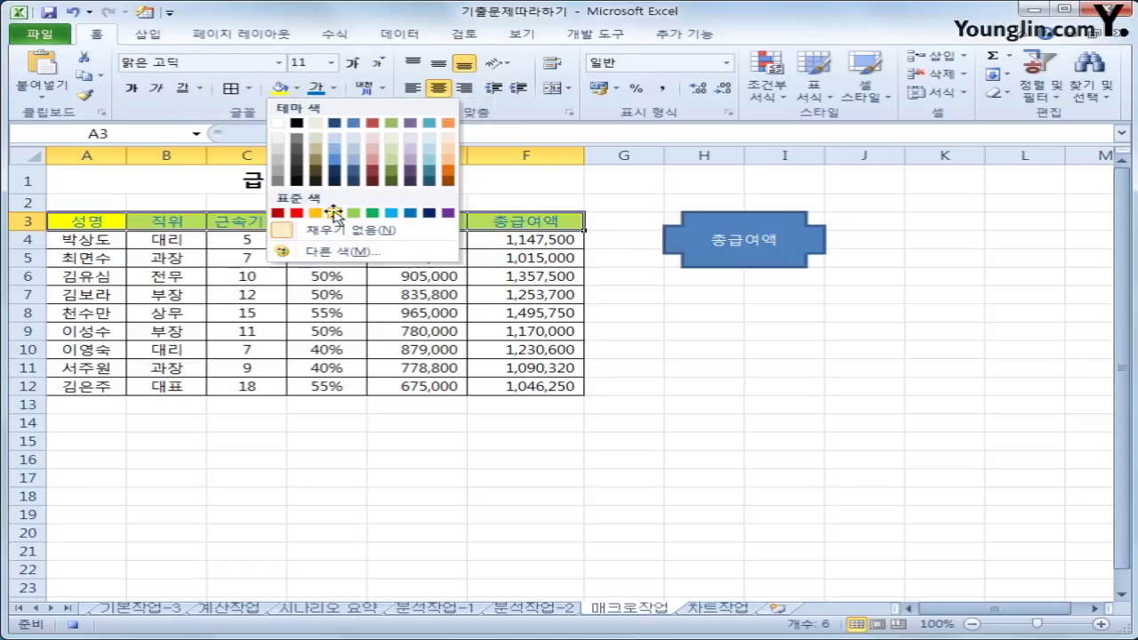
{"action": "left_click", "coordinate": [333, 214]}
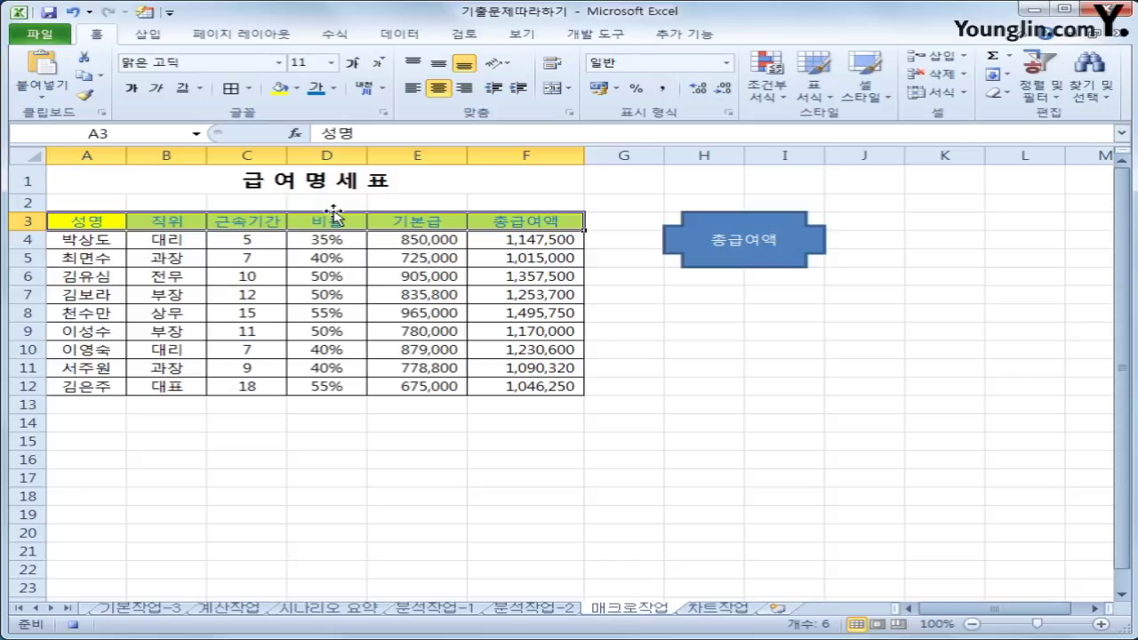
{"action": "left_click", "coordinate": [118, 223]}
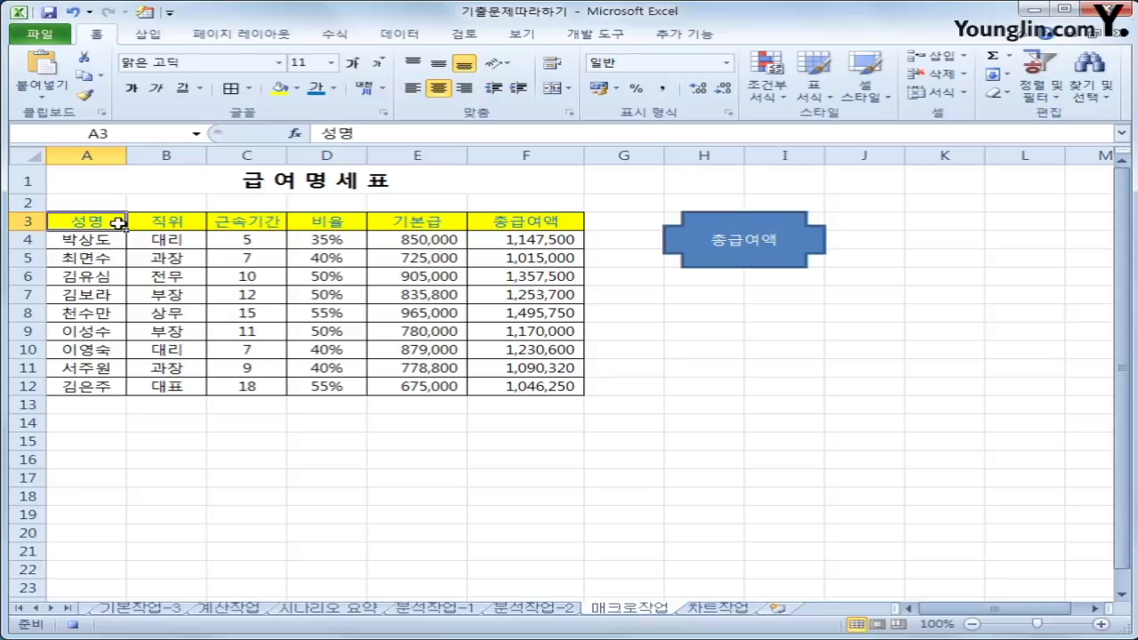
{"action": "left_click", "coordinate": [585, 35]}
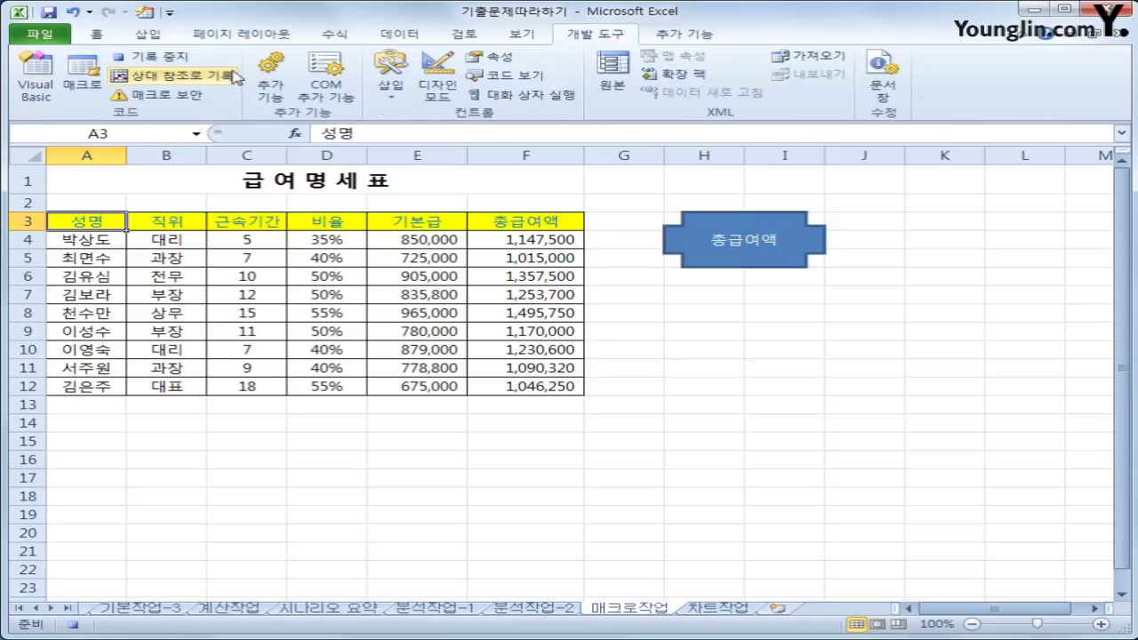
{"action": "left_click", "coordinate": [172, 61]}
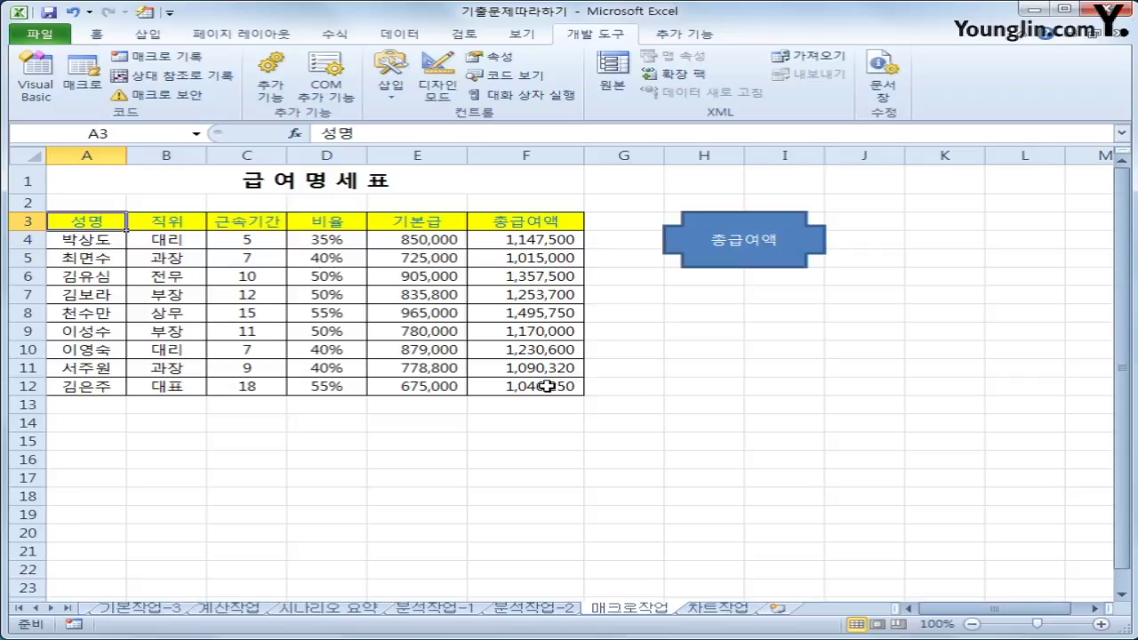
{"action": "left_click", "coordinate": [787, 367]}
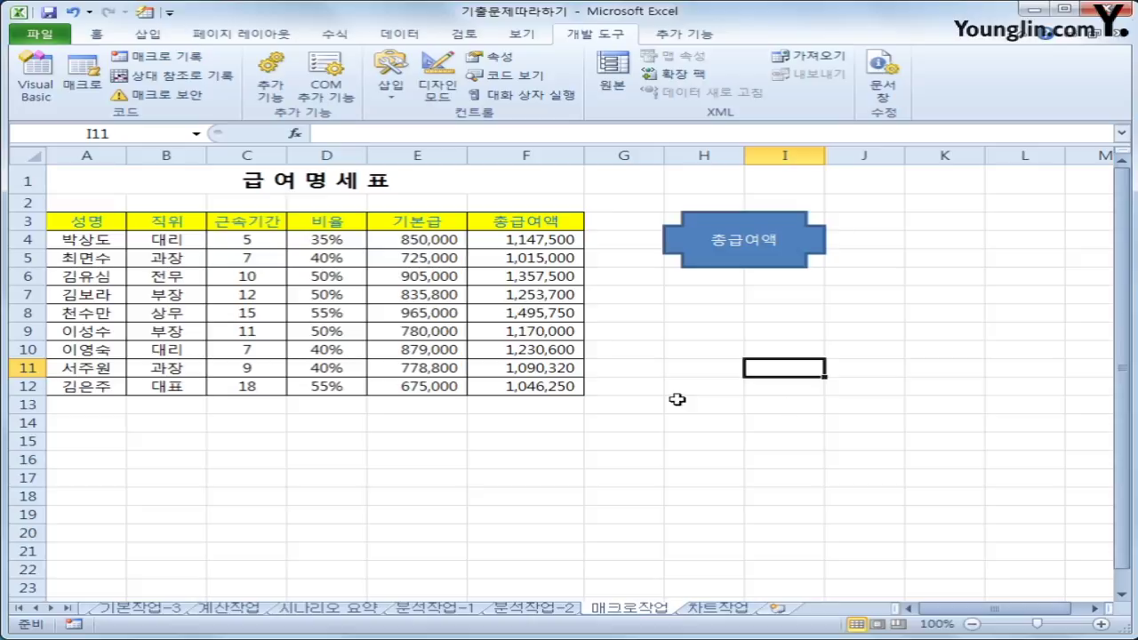
{"action": "left_click", "coordinate": [539, 388]}
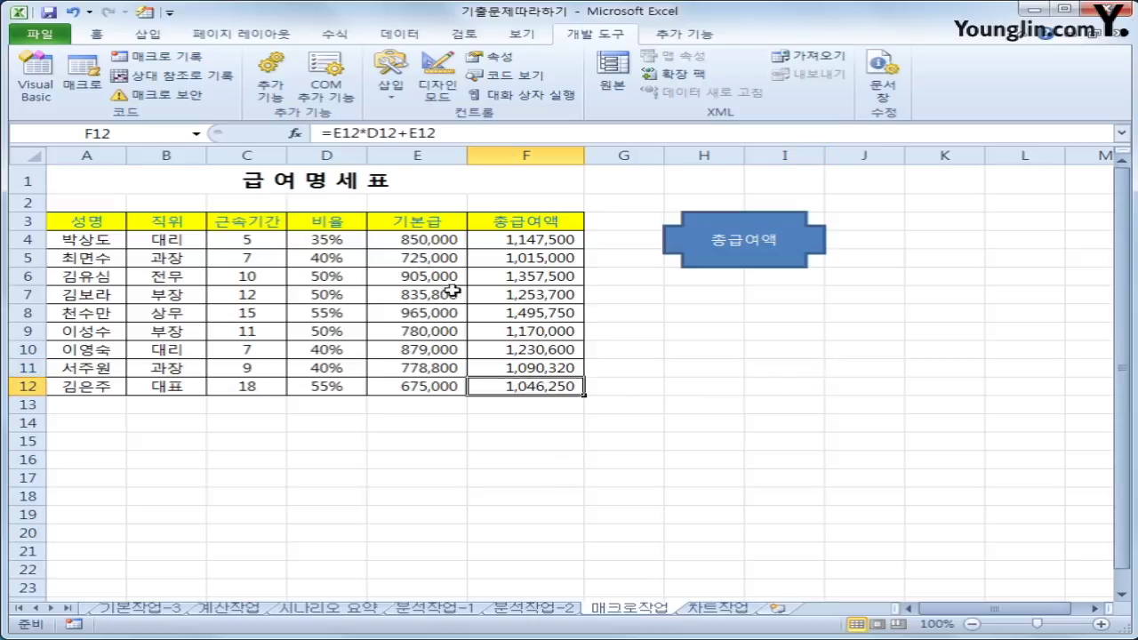
{"action": "left_click", "coordinate": [521, 240]}
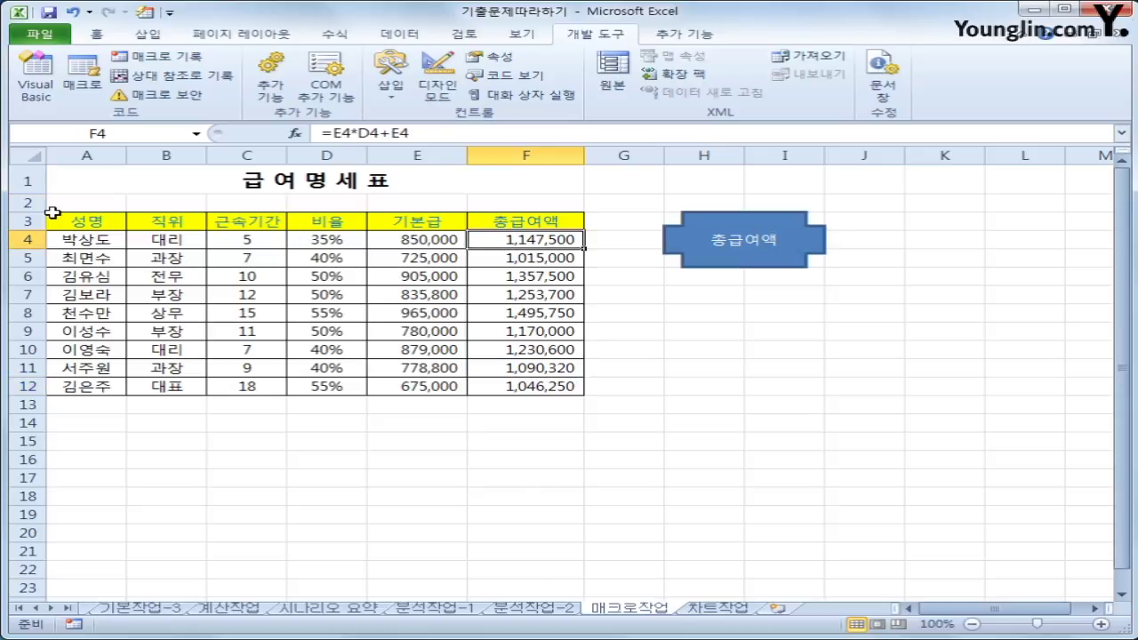
{"action": "left_click_drag", "start_coordinate": [53, 220], "coordinate": [571, 216]}
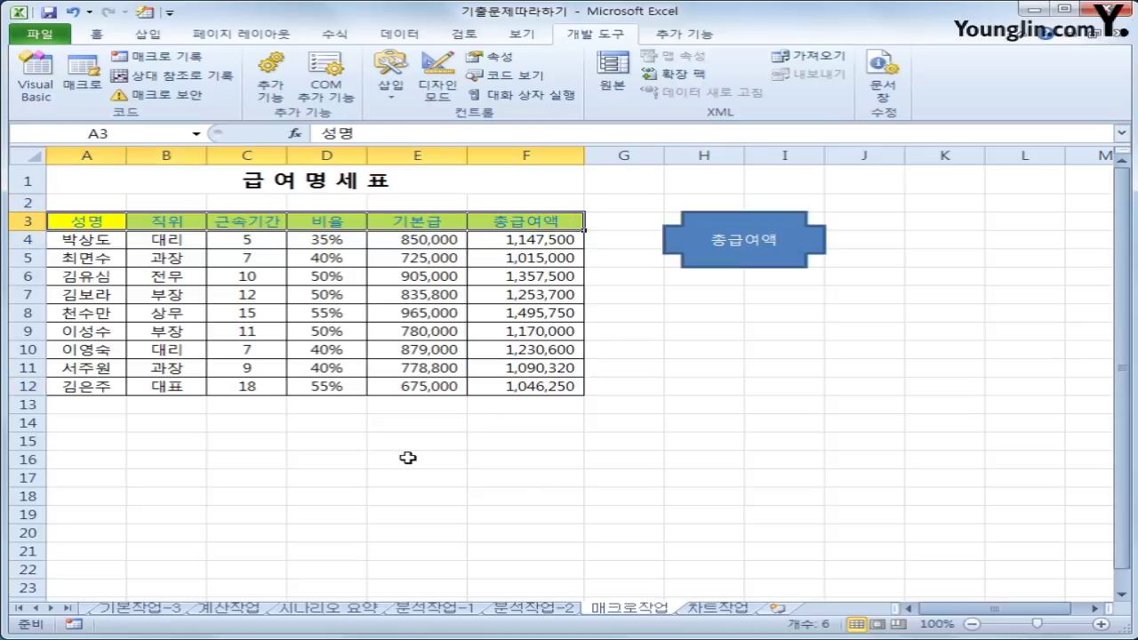
{"action": "left_click", "coordinate": [565, 458]}
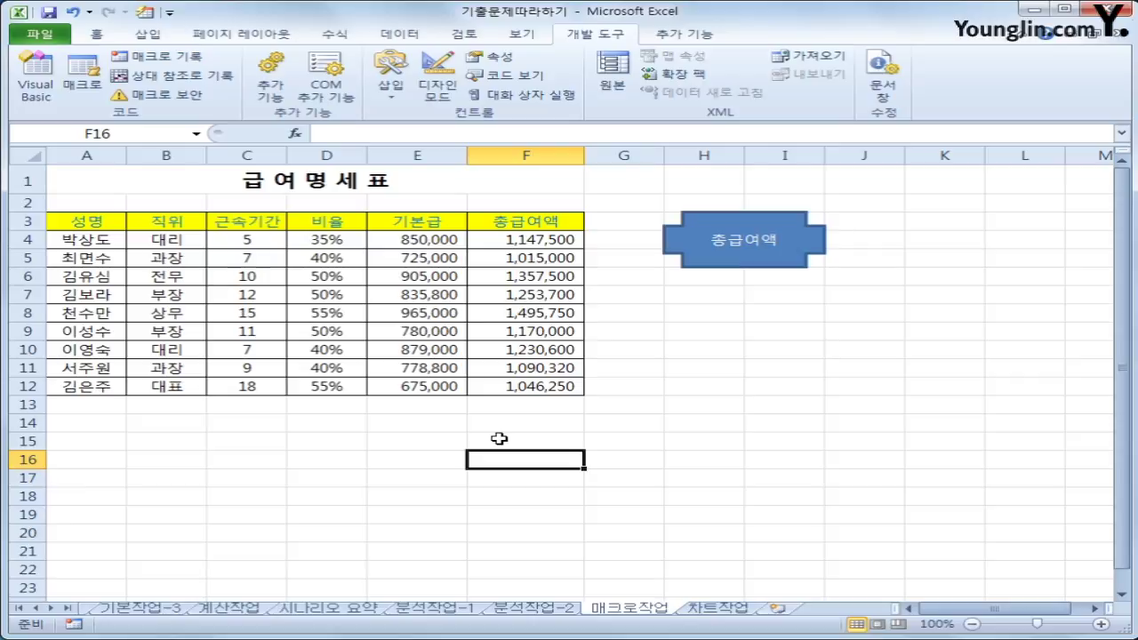
Step: Draw a rounded rectangle covering cells H7:I9 and enter 서식 as its text
{"action": "left_click", "coordinate": [148, 34]}
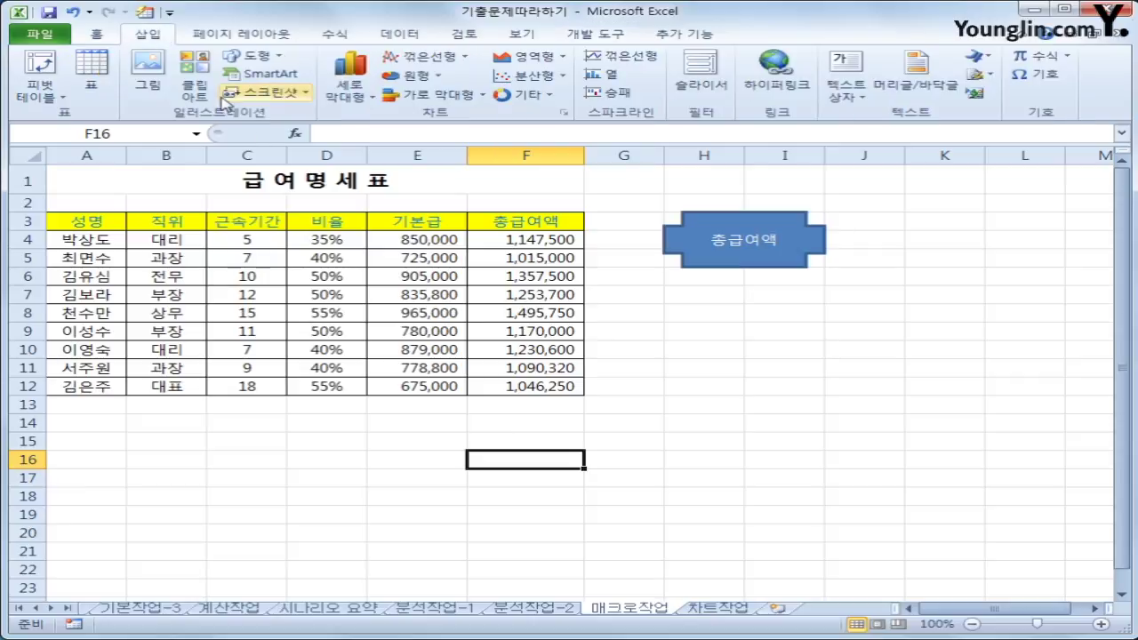
{"action": "left_click", "coordinate": [269, 55]}
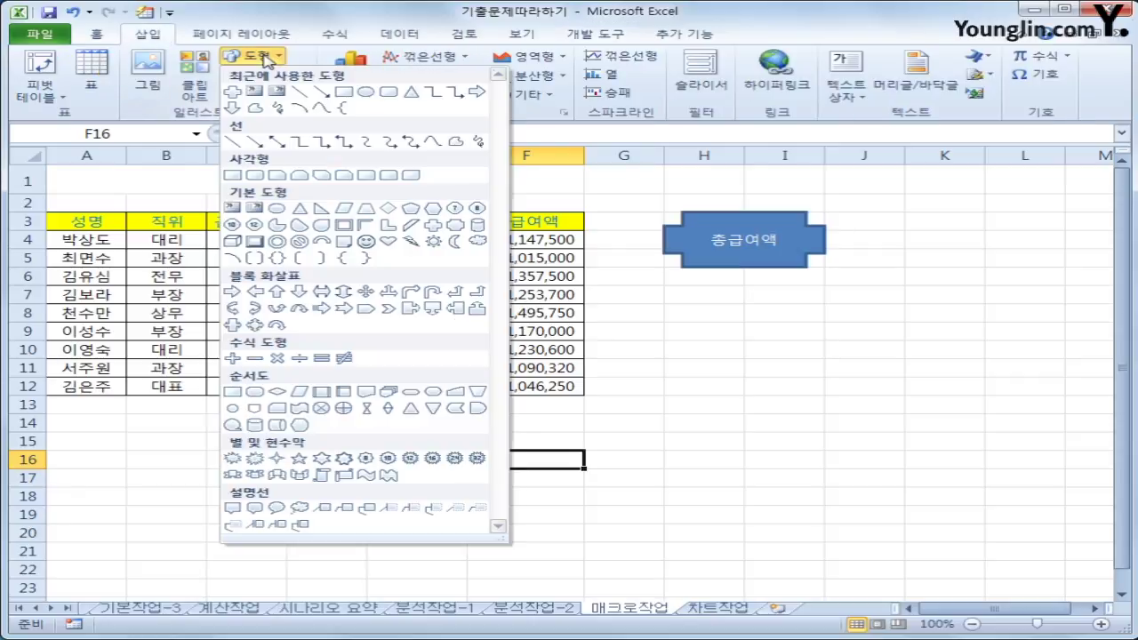
{"action": "left_click", "coordinate": [254, 176]}
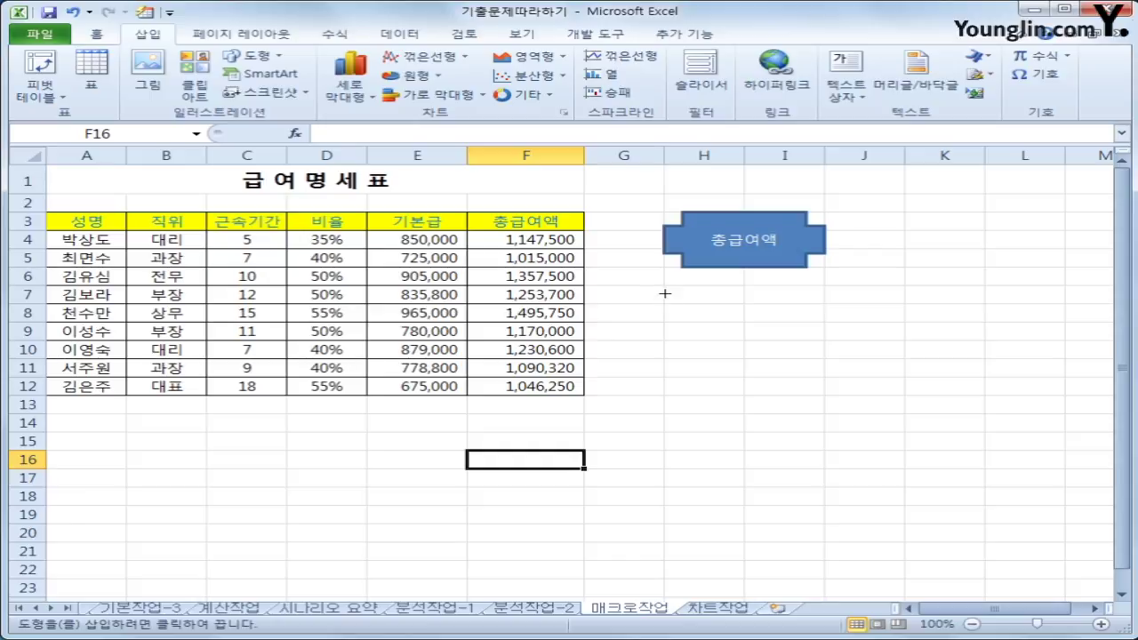
{"action": "mouse_move", "coordinate": [664, 285]}
{"action": "left_mouse_down"}
{"action": "mouse_move", "coordinate": [788, 316]}
{"action": "mouse_move", "coordinate": [788, 331]}
{"action": "left_mouse_up"}
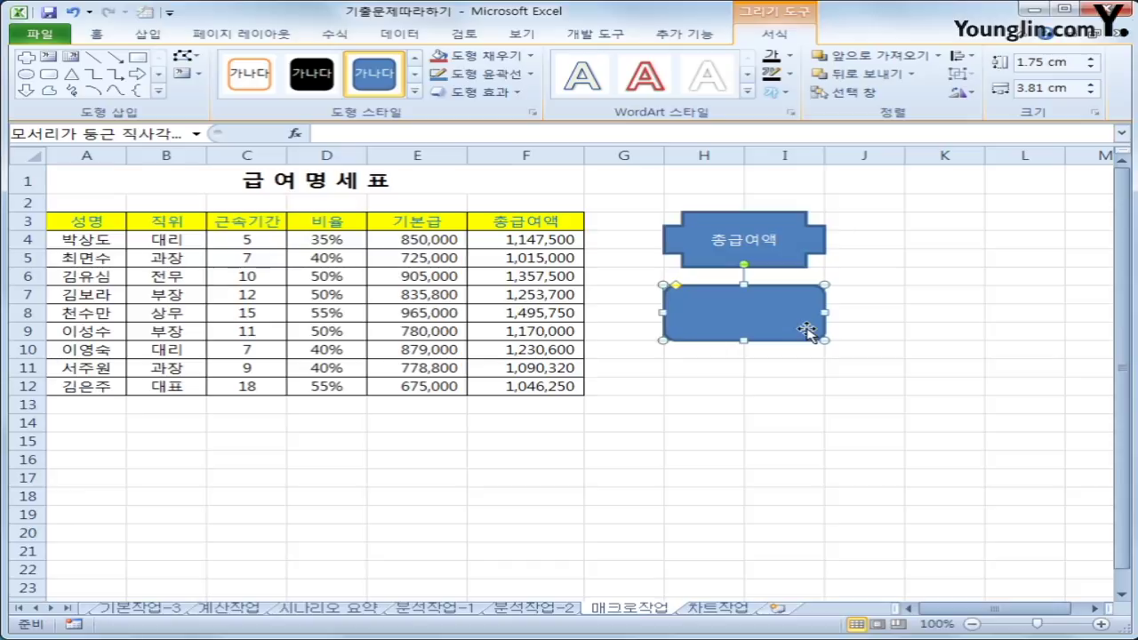
{"action": "type", "text": "서식"}
Step: Center the rounded rectangle's text both vertically and horizontally
{"action": "left_click", "coordinate": [96, 33]}
{"action": "left_click", "coordinate": [438, 63]}
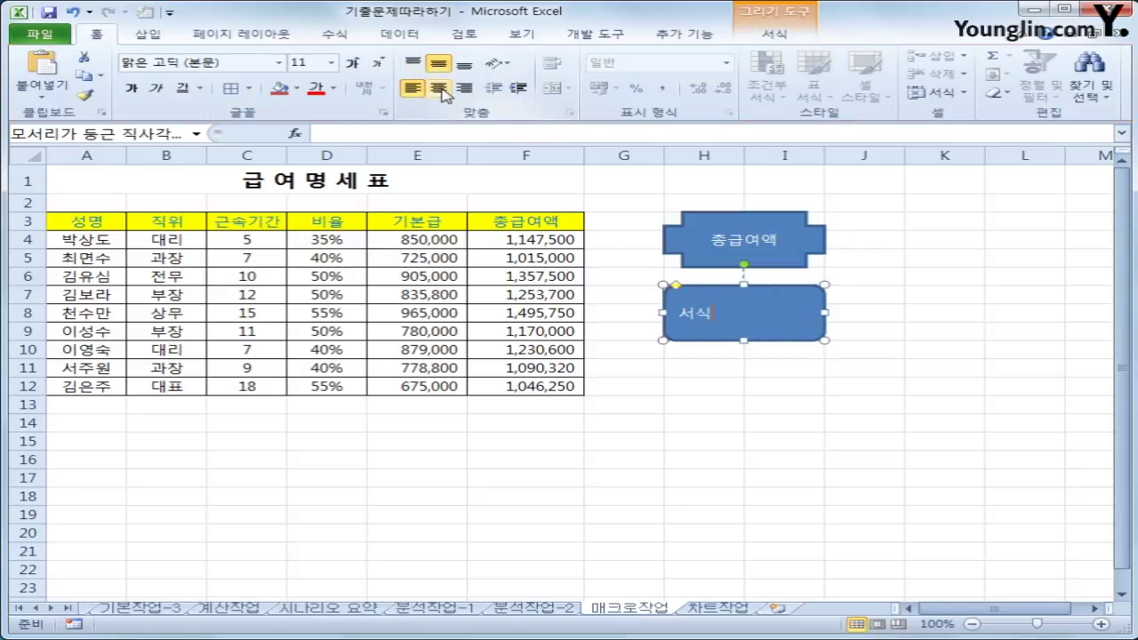
{"action": "left_click", "coordinate": [439, 88]}
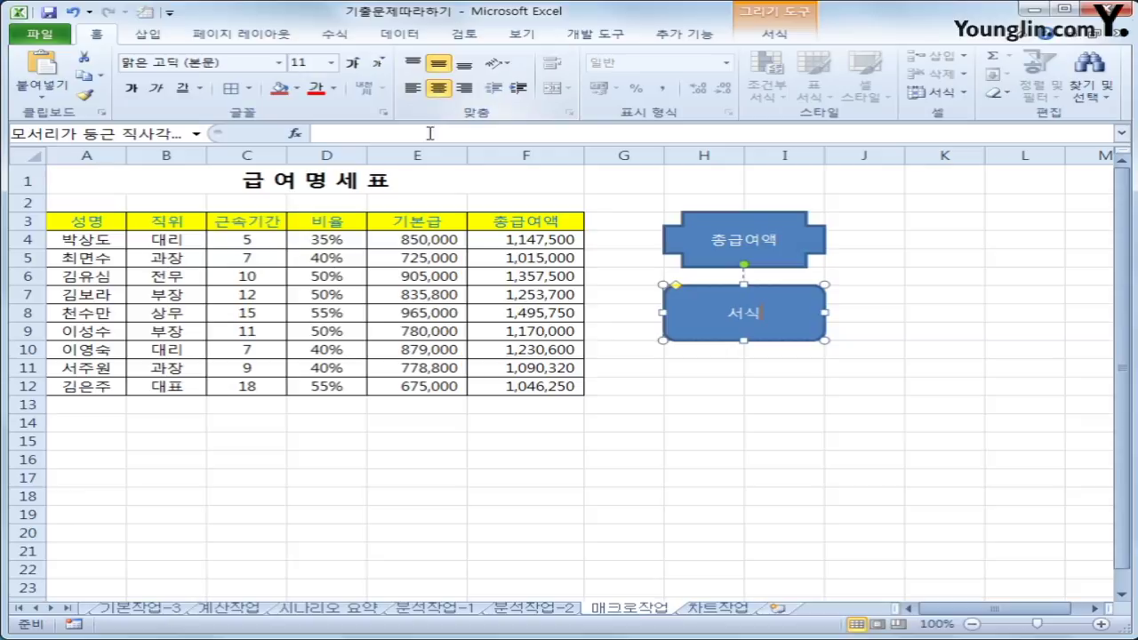
Step: Assign the 서식 macro to the rounded rectangle
{"action": "right_click", "coordinate": [765, 294]}
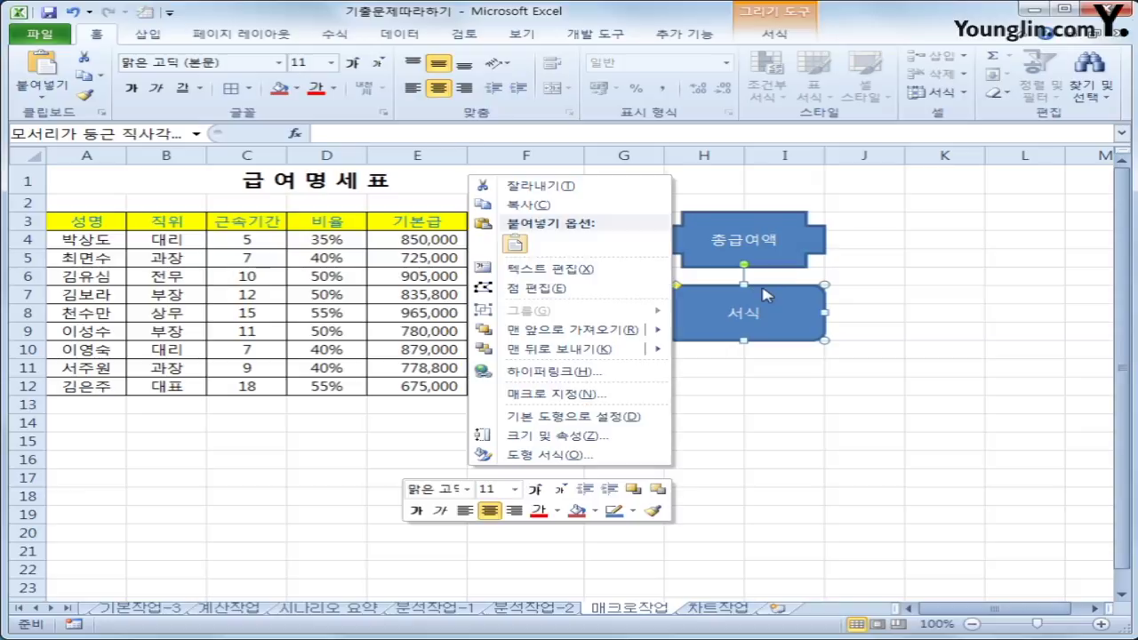
{"action": "left_click", "coordinate": [622, 397]}
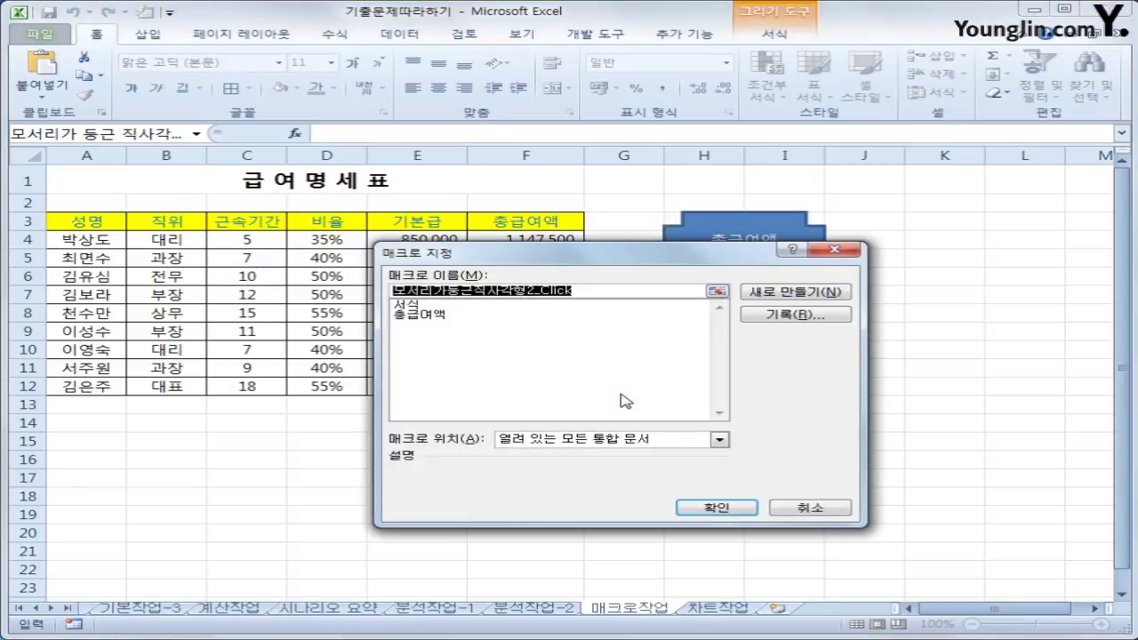
{"action": "left_click", "coordinate": [416, 304]}
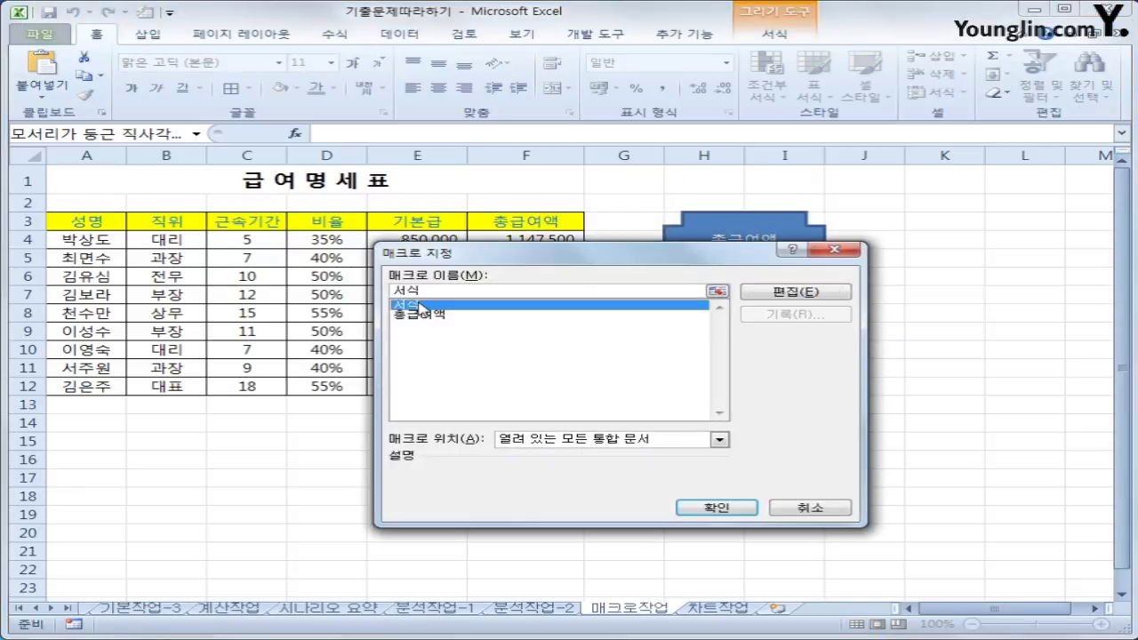
{"action": "left_click", "coordinate": [712, 505]}
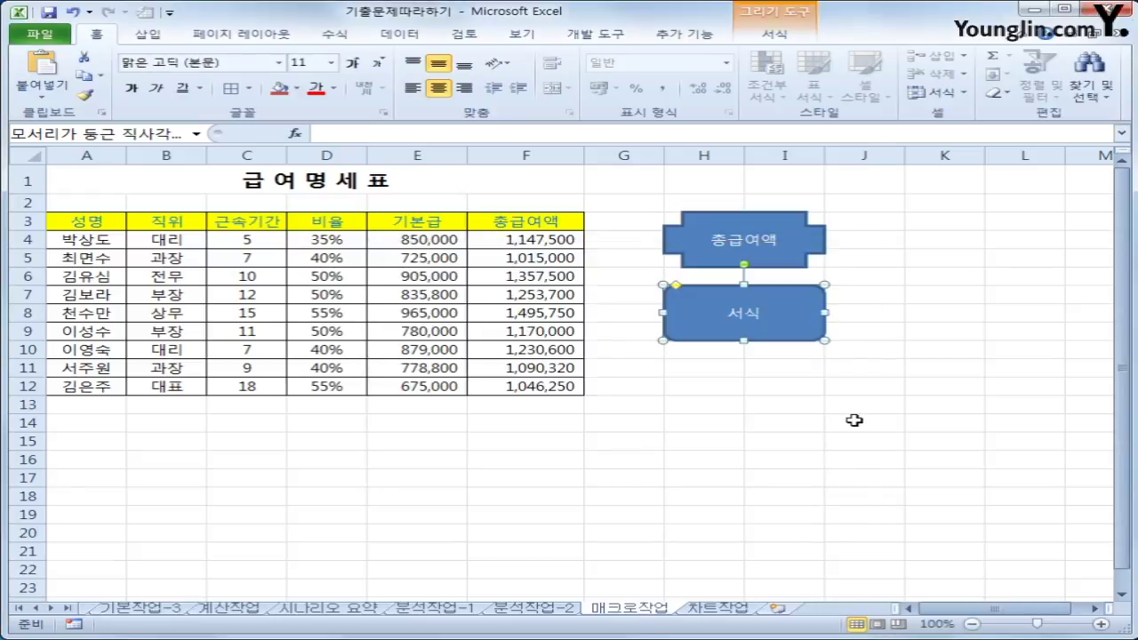
Step: Fill the header cells A3:F3 with dark grey and change their font color to white
{"action": "left_click", "coordinate": [850, 422]}
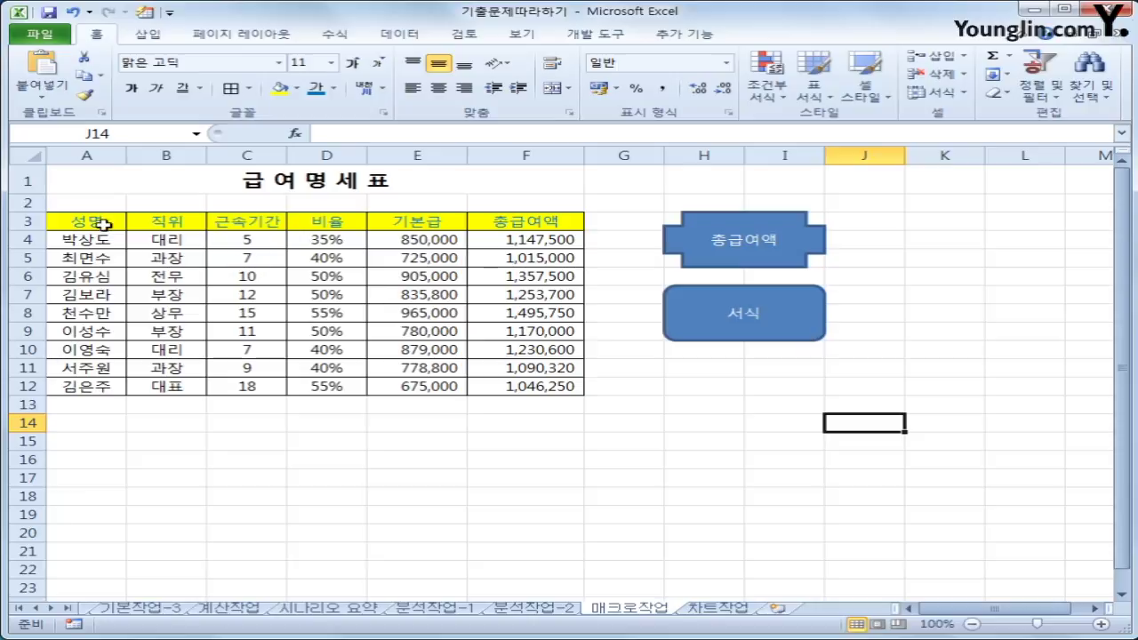
{"action": "left_click_drag", "start_coordinate": [102, 224], "coordinate": [503, 218]}
{"action": "left_click", "coordinate": [296, 88]}
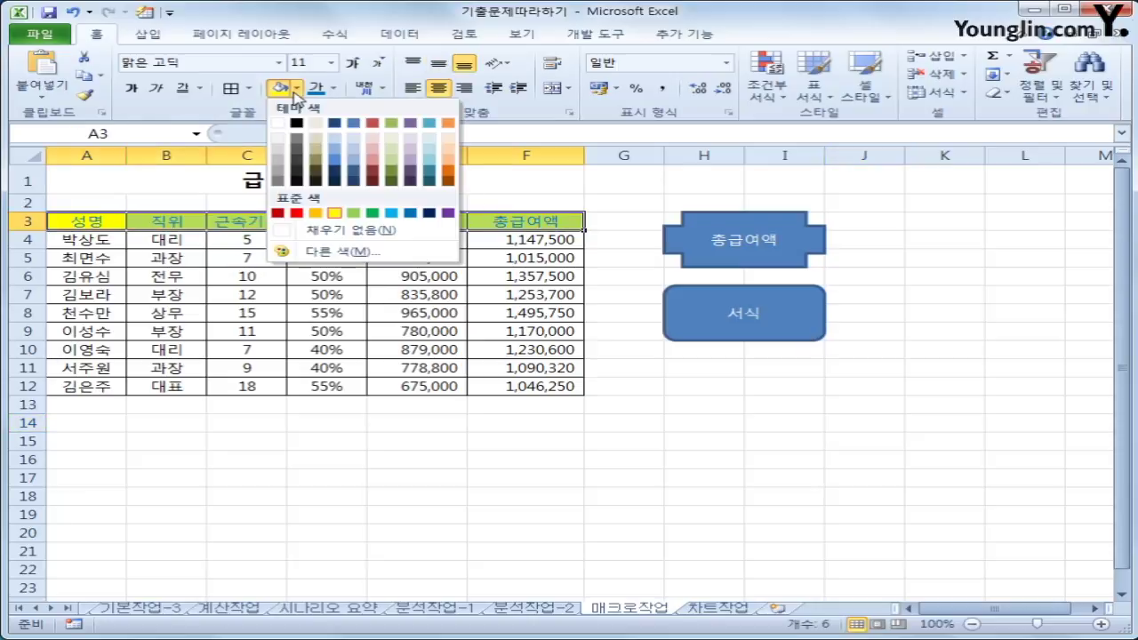
{"action": "left_click", "coordinate": [296, 146]}
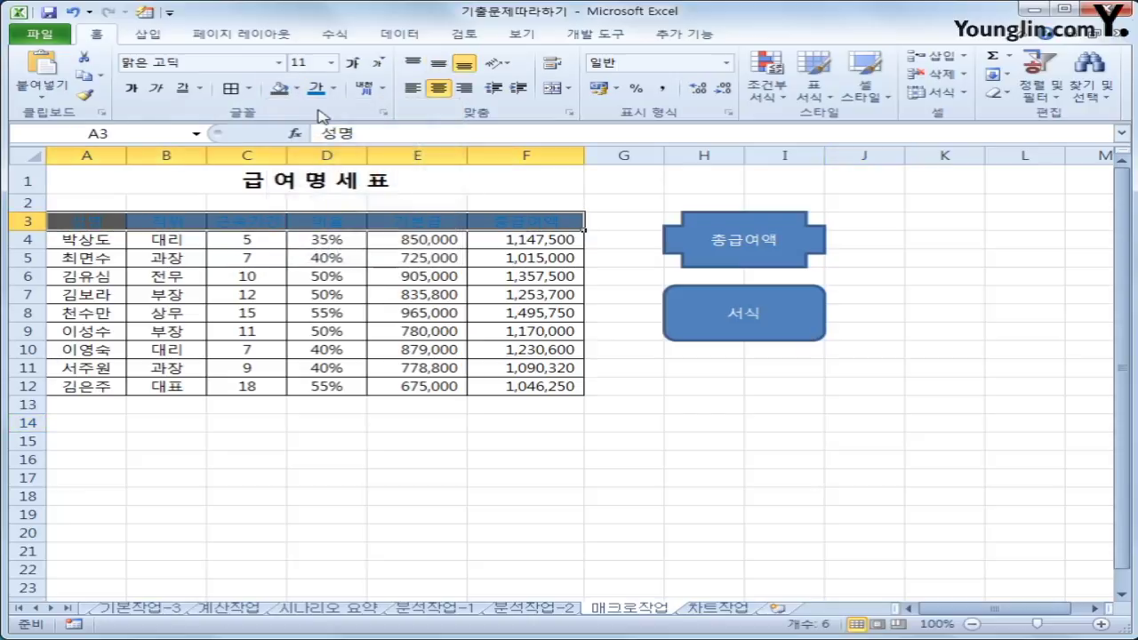
{"action": "left_click", "coordinate": [334, 88]}
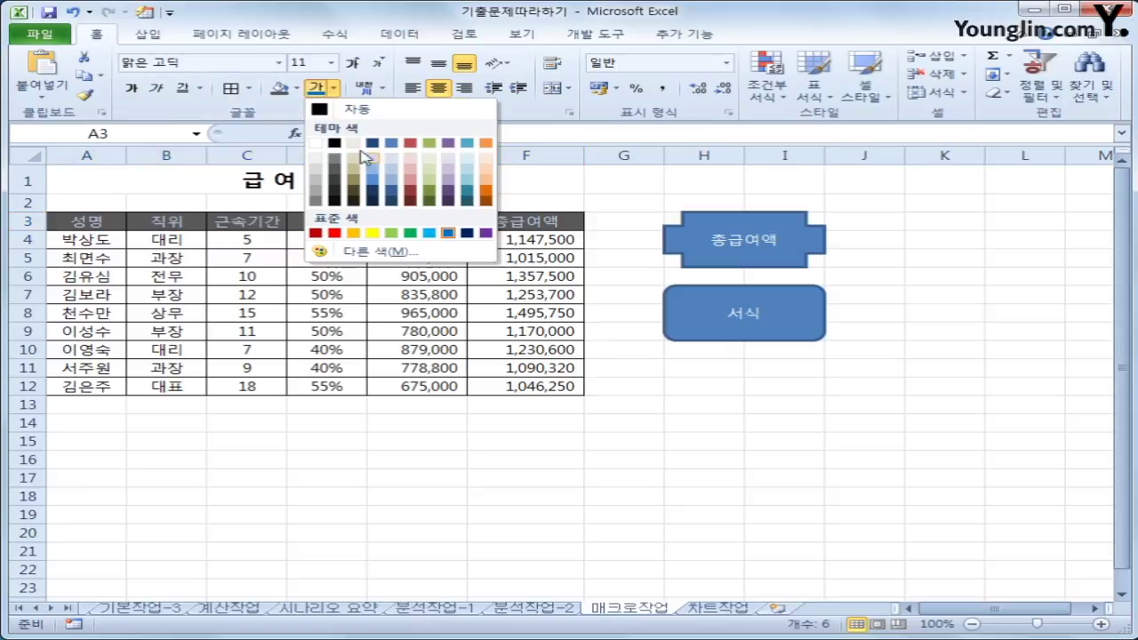
{"action": "left_click", "coordinate": [316, 142]}
Step: Run the 서식 macro from the rounded rectangle to reapply the header formatting
{"action": "left_click", "coordinate": [712, 496]}
{"action": "left_click", "coordinate": [743, 315]}
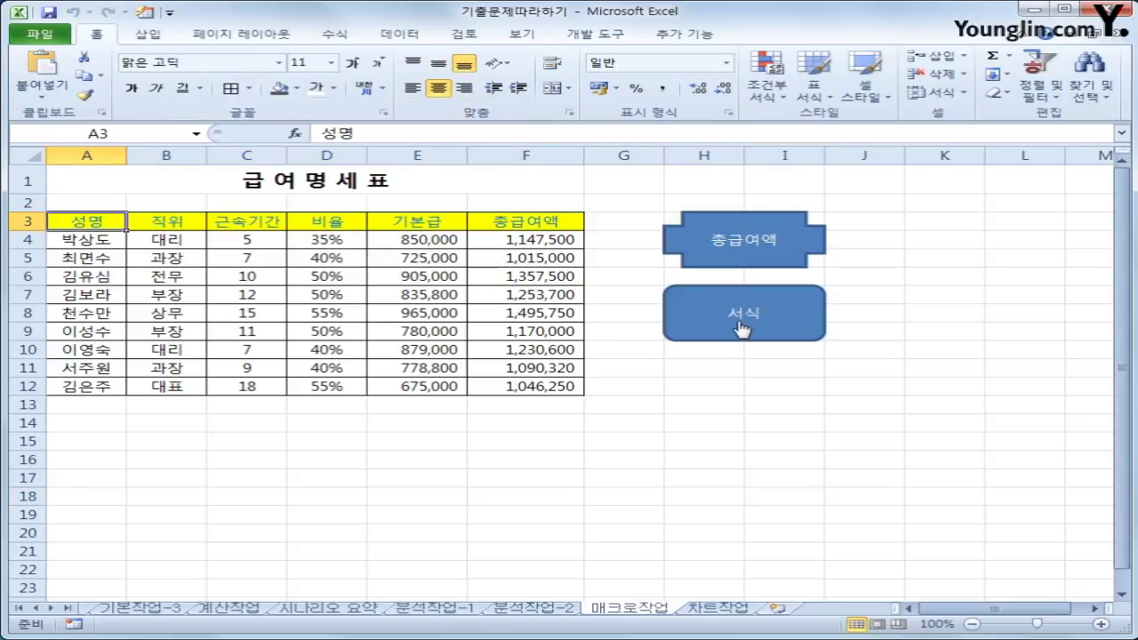
{"action": "left_click", "coordinate": [909, 459]}
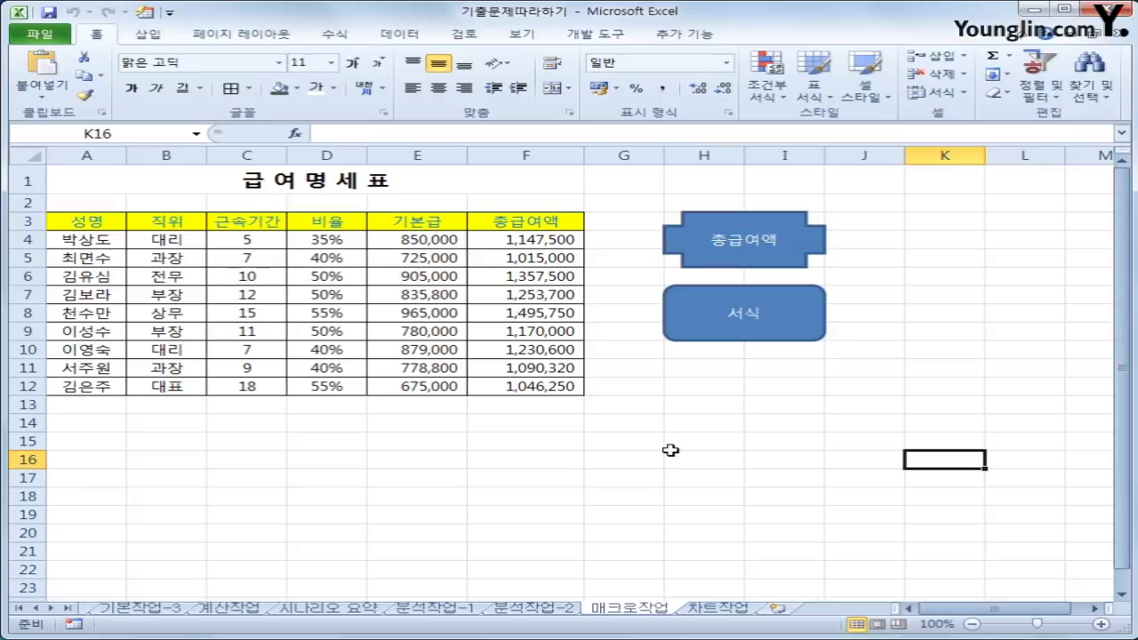
Step: Go to the 차트작업 sheet and bring the whole column chart into view
{"action": "left_click", "coordinate": [718, 607]}
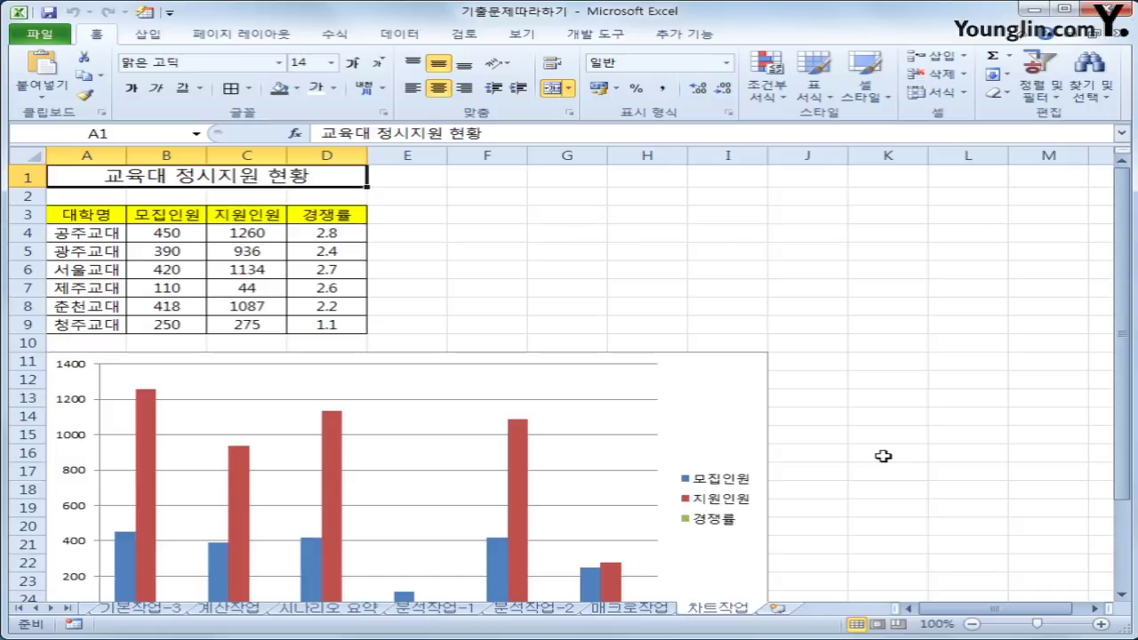
{"action": "left_click", "coordinate": [275, 249]}
{"action": "scroll", "coordinate": [356, 350], "scroll_direction": "down", "scroll_amount": 2}
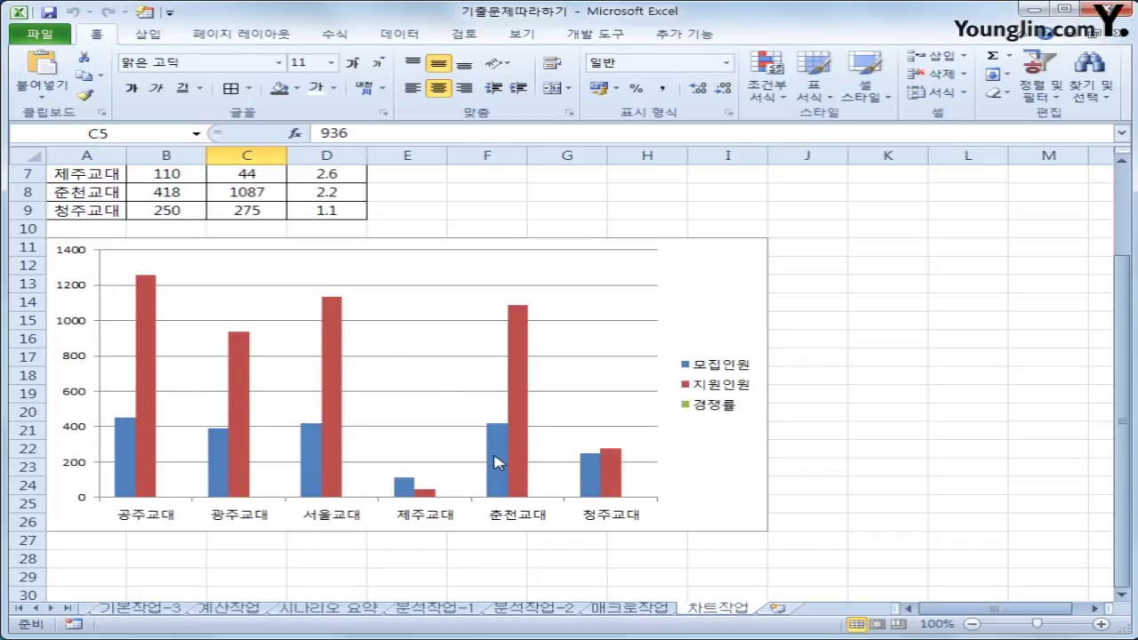
{"action": "mouse_move", "coordinate": [496, 461]}
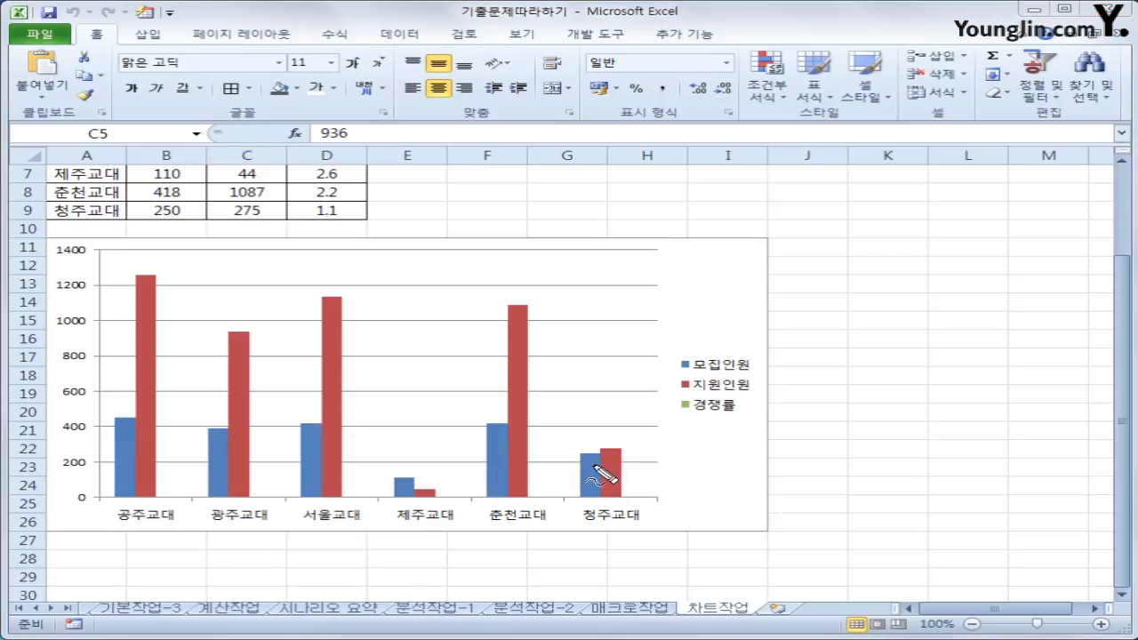
{"action": "left_click_drag", "start_coordinate": [126, 458], "coordinate": [120, 489]}
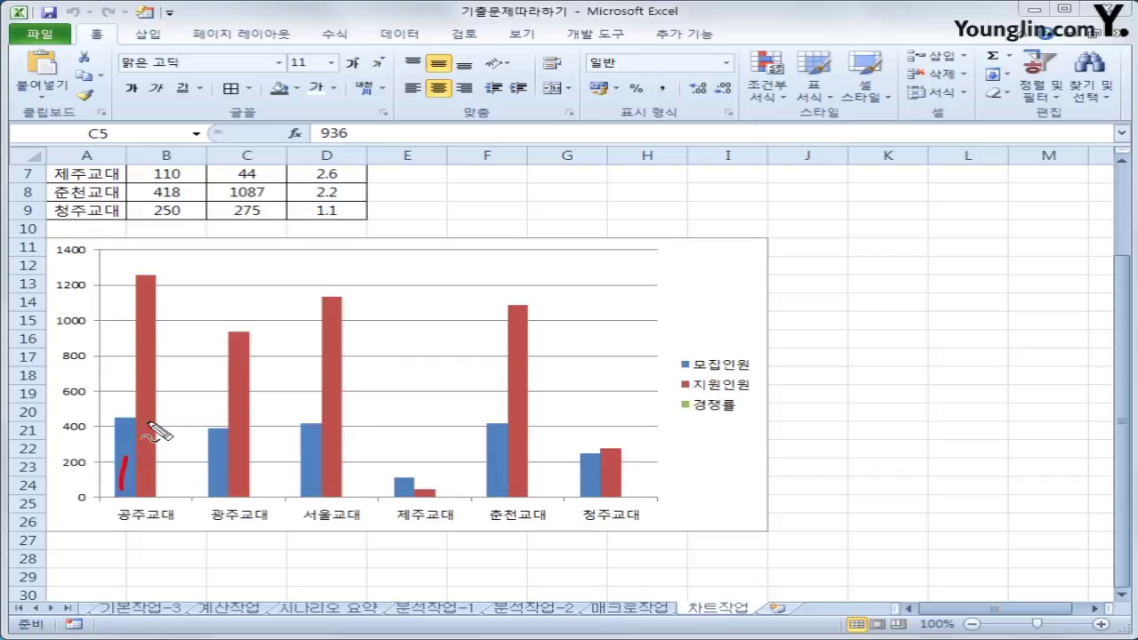
{"action": "mouse_move", "coordinate": [148, 425]}
{"action": "left_mouse_down"}
{"action": "mouse_move", "coordinate": [147, 439]}
{"action": "mouse_move", "coordinate": [165, 441]}
{"action": "left_mouse_up"}
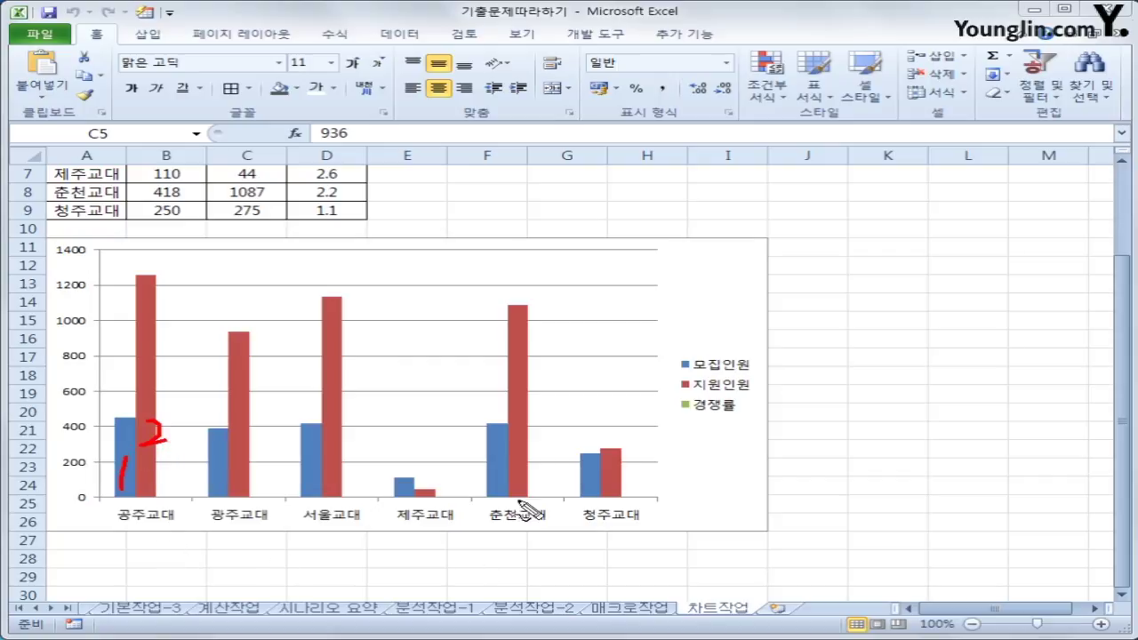
{"action": "mouse_move", "coordinate": [698, 414]}
{"action": "left_mouse_down"}
{"action": "mouse_move", "coordinate": [743, 422]}
{"action": "mouse_move", "coordinate": [733, 423]}
{"action": "left_mouse_up"}
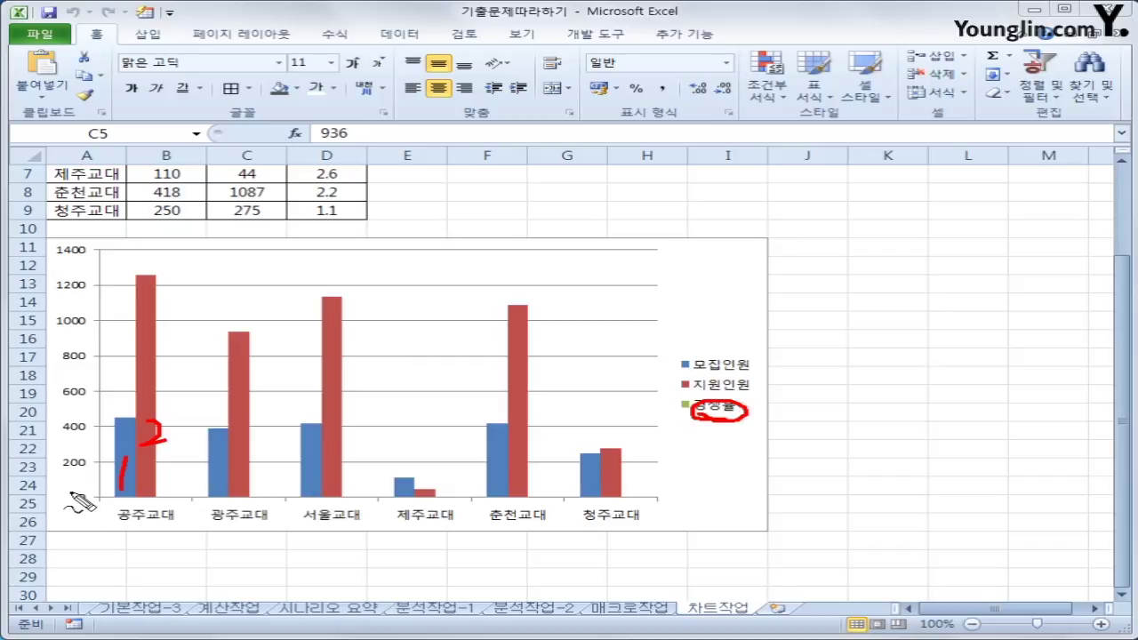
{"action": "mouse_move", "coordinate": [78, 500]}
{"action": "left_mouse_down"}
{"action": "mouse_move", "coordinate": [74, 450]}
{"action": "mouse_move", "coordinate": [92, 511]}
{"action": "left_mouse_up"}
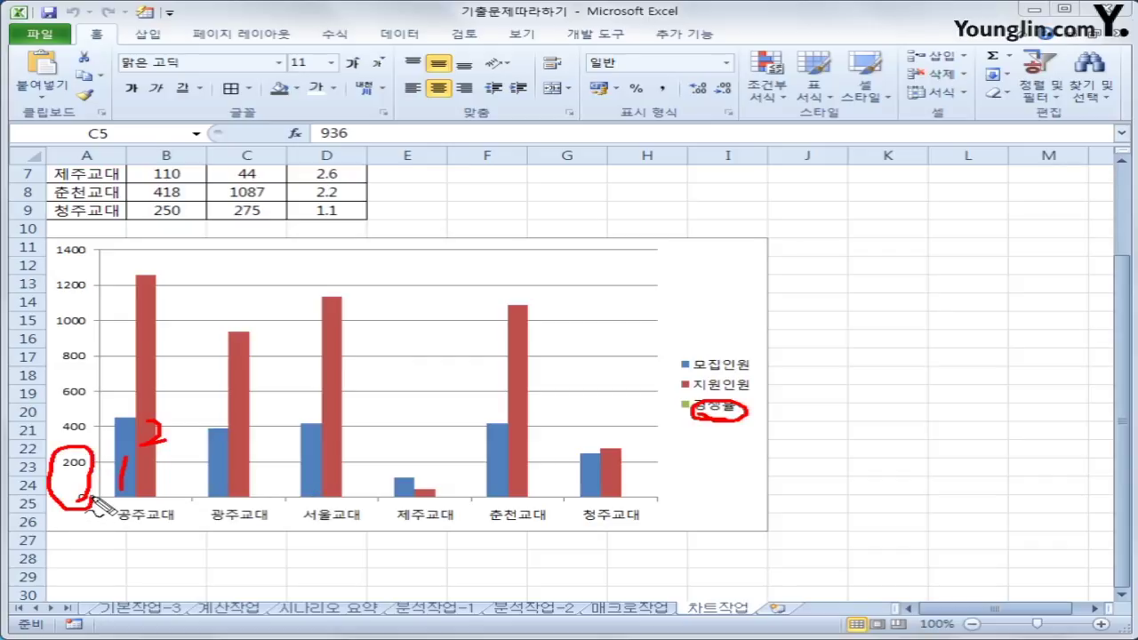
{"action": "left_click_drag", "start_coordinate": [196, 503], "coordinate": [498, 506]}
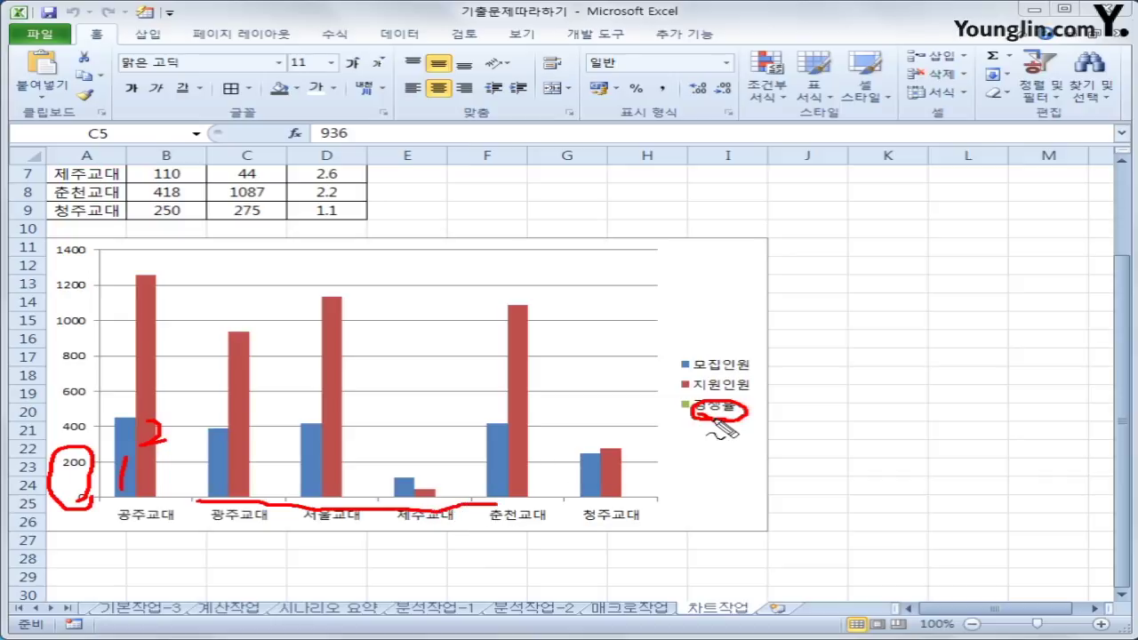
{"action": "mouse_move", "coordinate": [707, 425]}
{"action": "left_mouse_down"}
{"action": "mouse_move", "coordinate": [716, 418]}
{"action": "mouse_move", "coordinate": [705, 442]}
{"action": "left_mouse_up"}
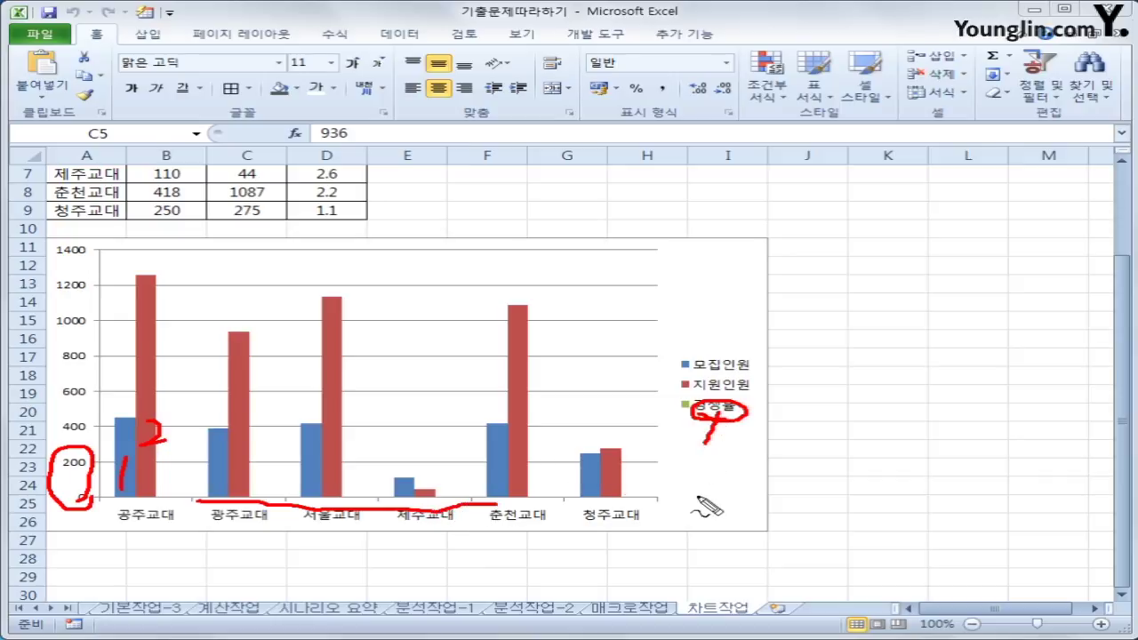
{"action": "mouse_move", "coordinate": [166, 368]}
{"action": "left_mouse_down"}
{"action": "mouse_move", "coordinate": [152, 320]}
{"action": "mouse_move", "coordinate": [159, 372]}
{"action": "left_mouse_up"}
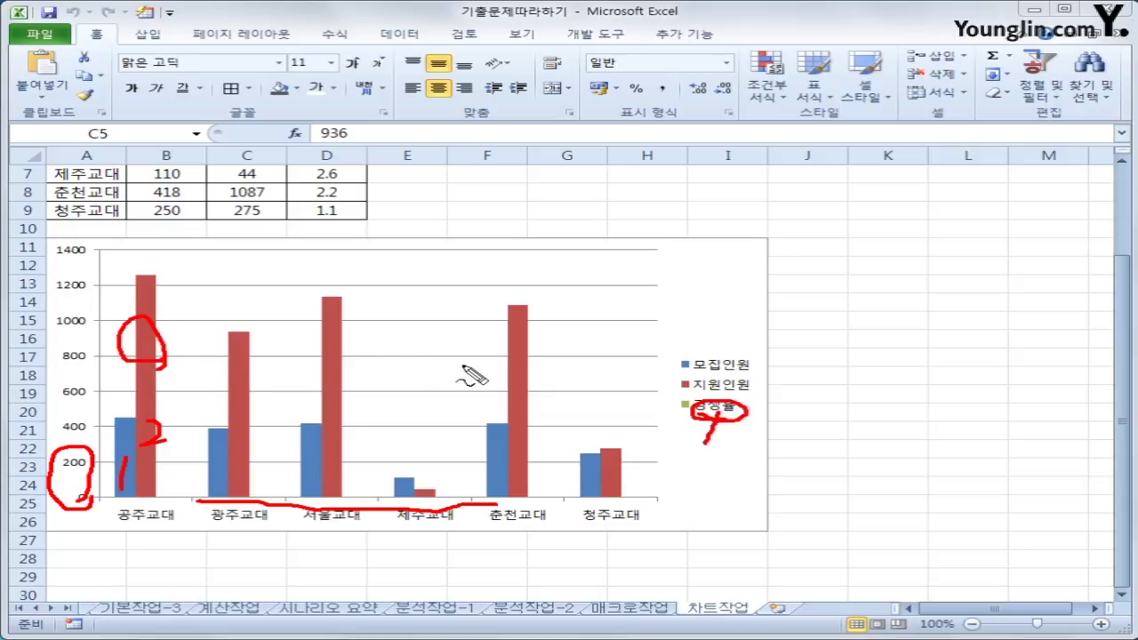
{"action": "key", "text": "Escape"}
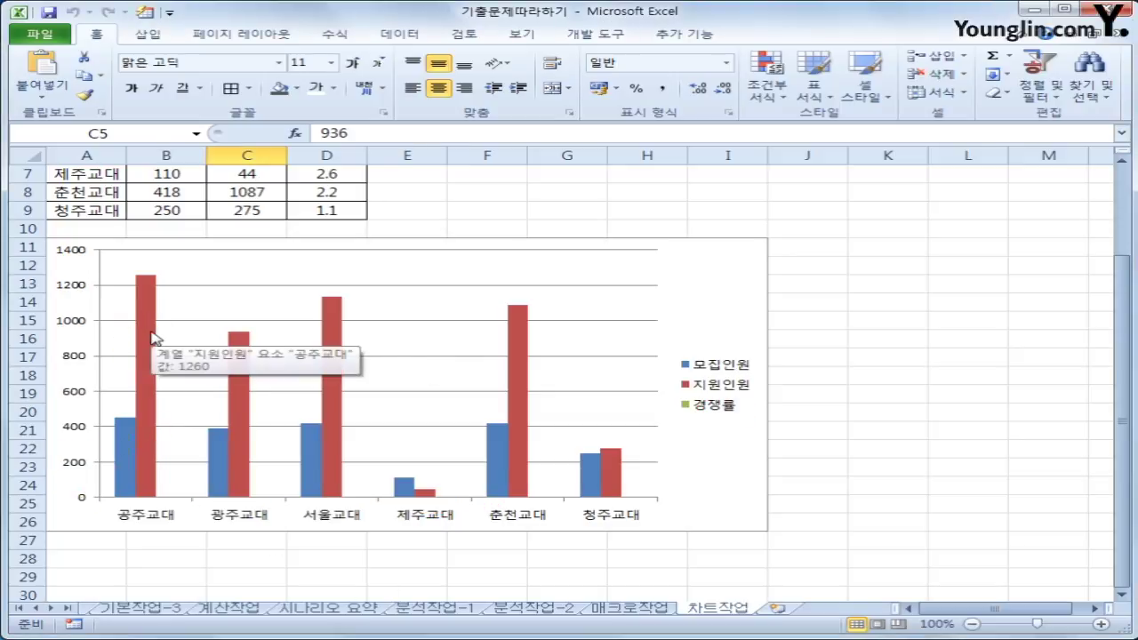
Step: Delete the 지원인원 series from the chart
{"action": "left_click", "coordinate": [155, 383]}
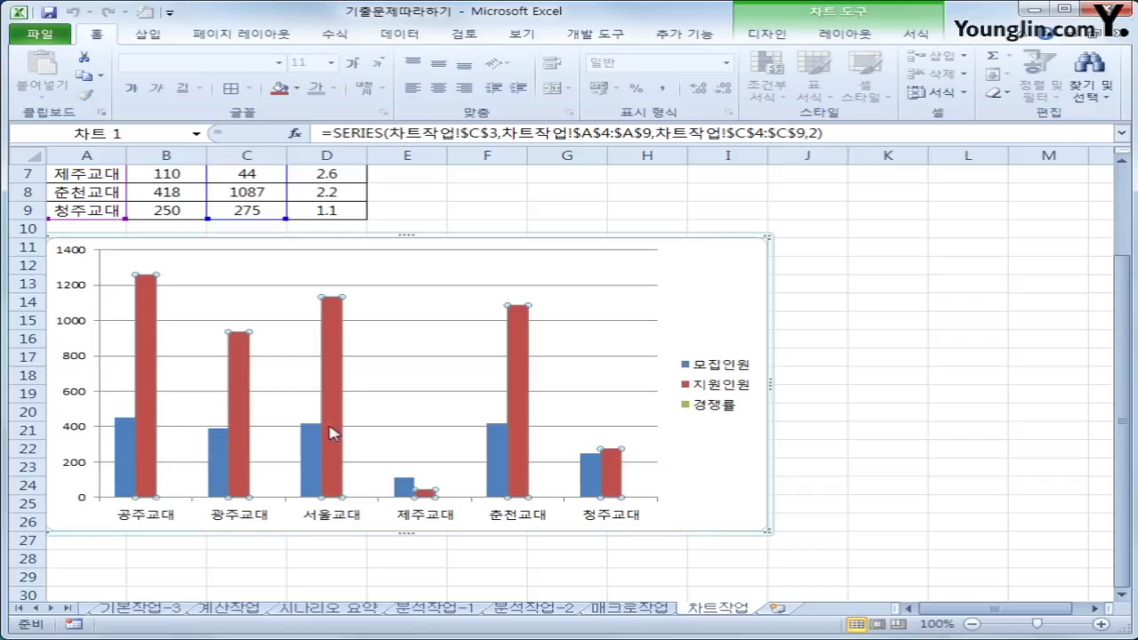
{"action": "mouse_move", "coordinate": [594, 487]}
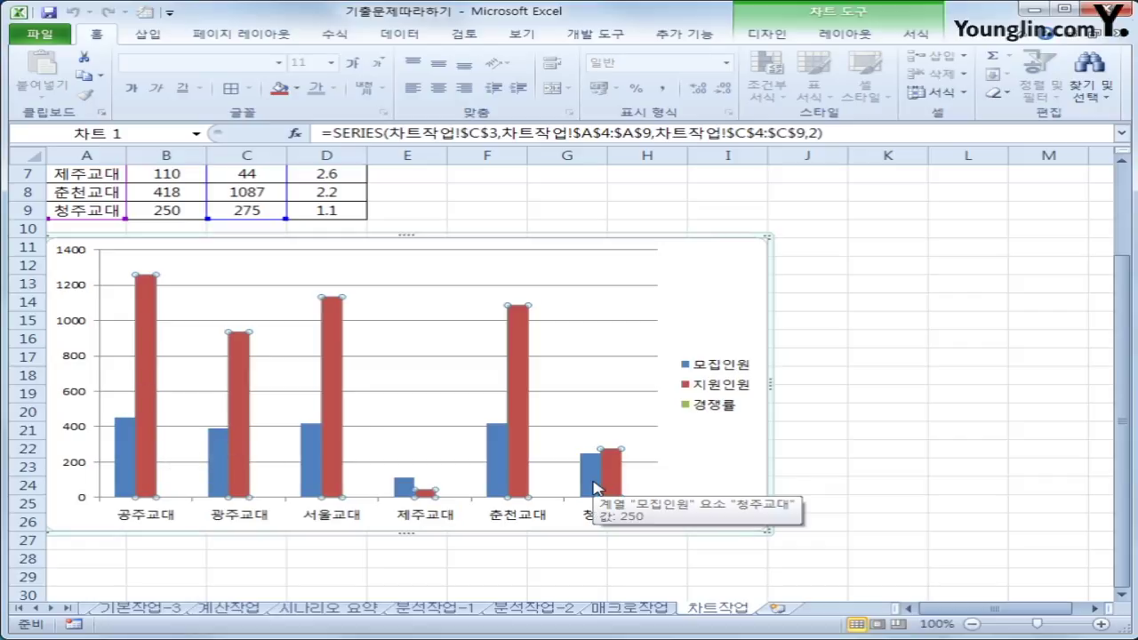
{"action": "key", "text": "Delete"}
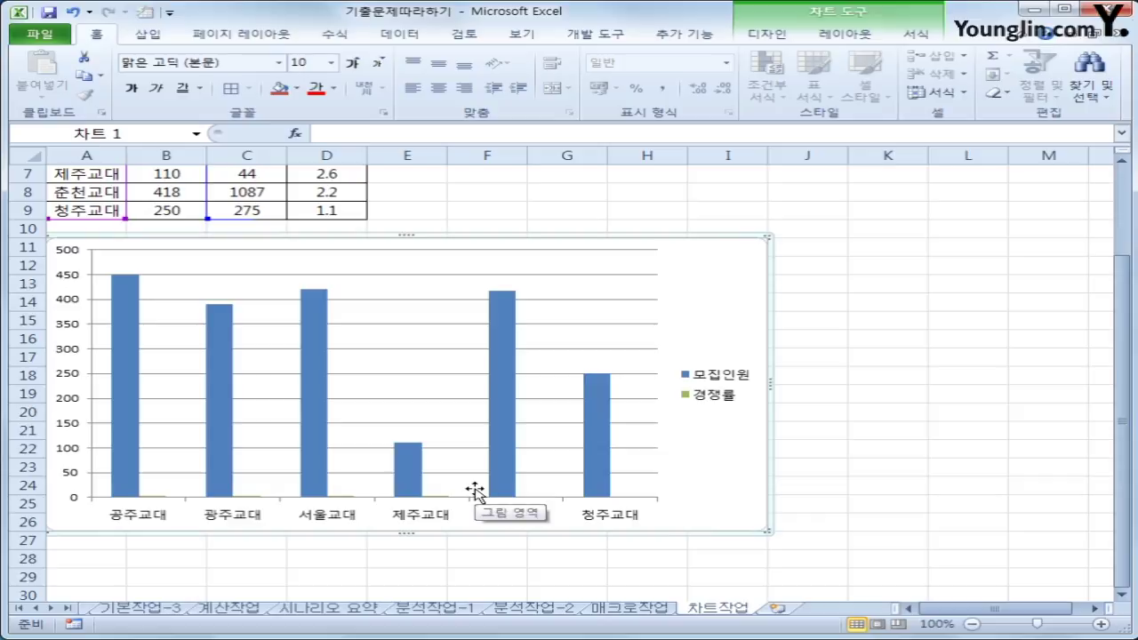
Step: Change the 모집인원 series' chart type to a line with markers (표식이 있는 꺾은선형)
{"action": "left_click", "coordinate": [127, 323]}
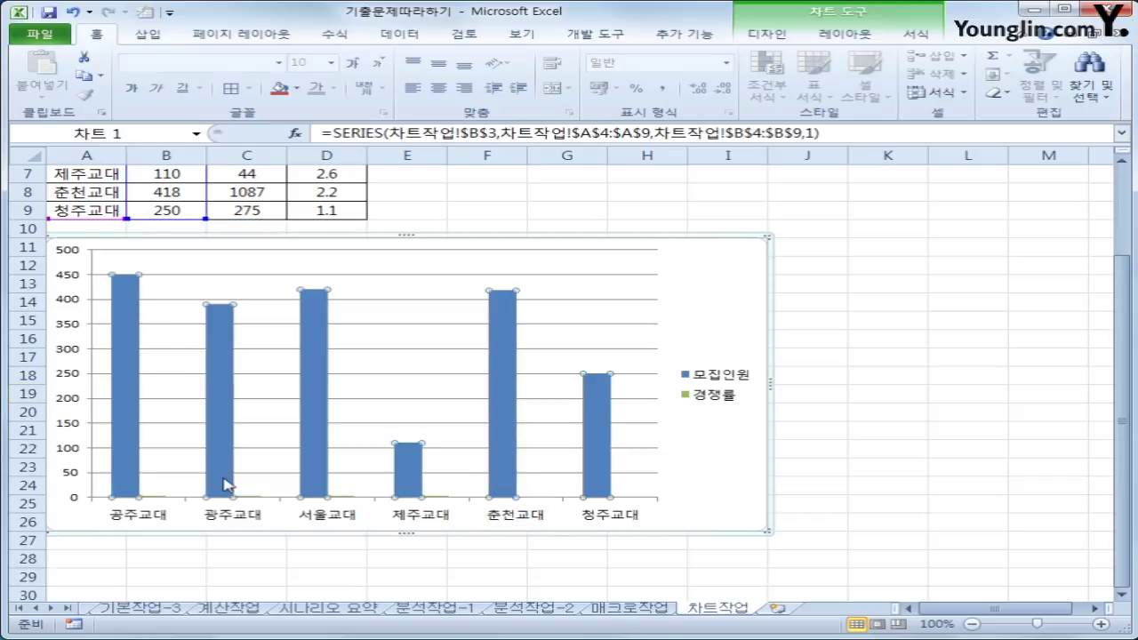
{"action": "mouse_move", "coordinate": [224, 485]}
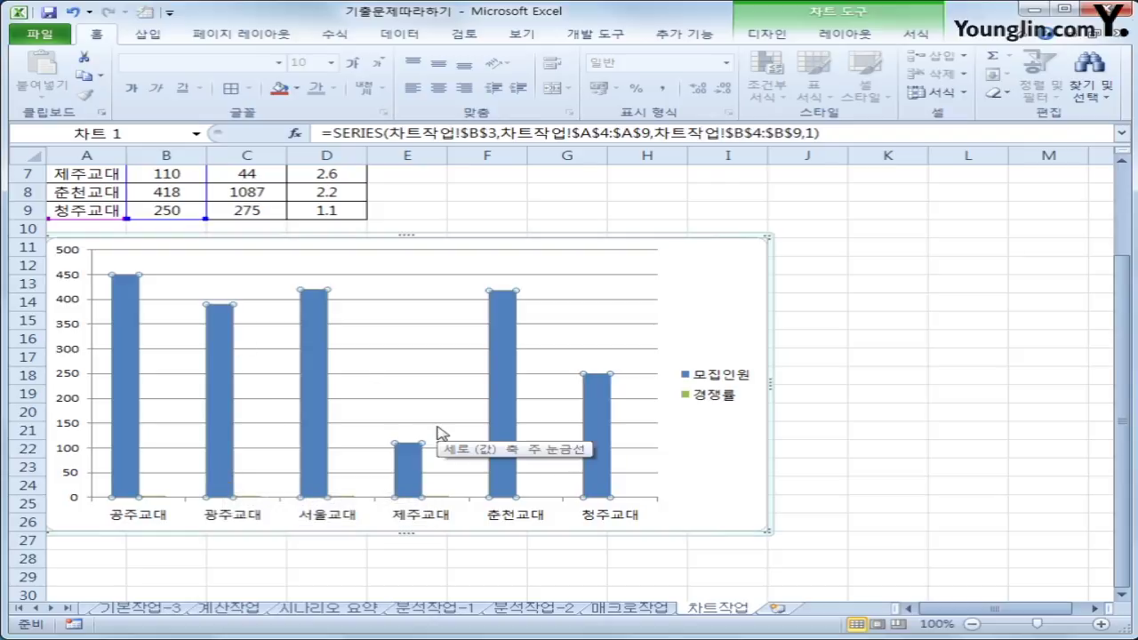
{"action": "right_click", "coordinate": [135, 294]}
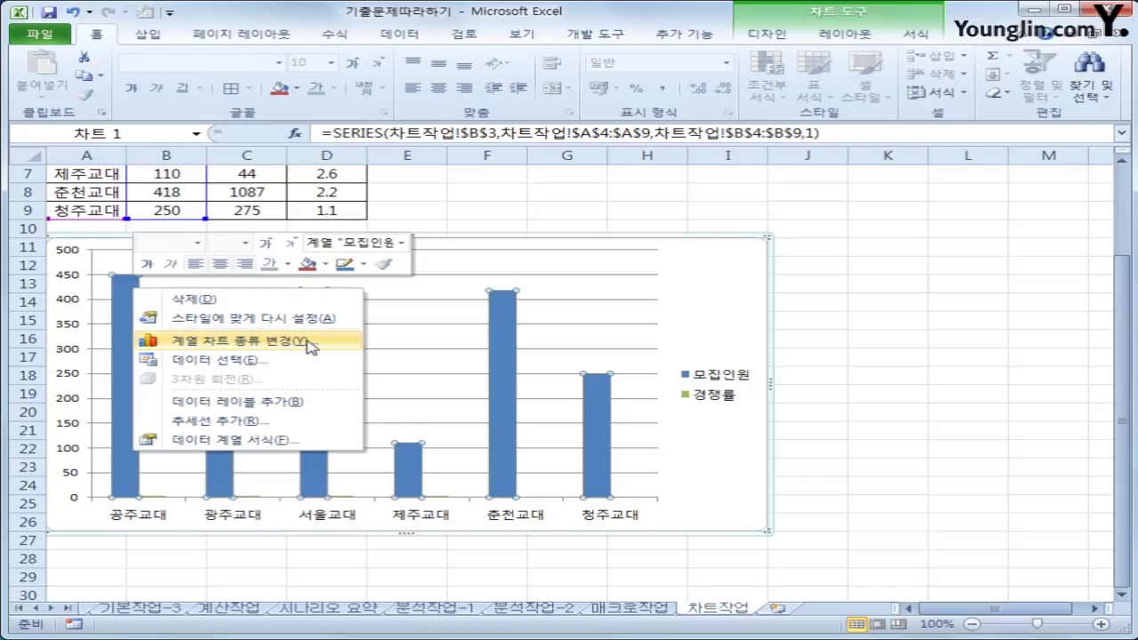
{"action": "left_click", "coordinate": [266, 340]}
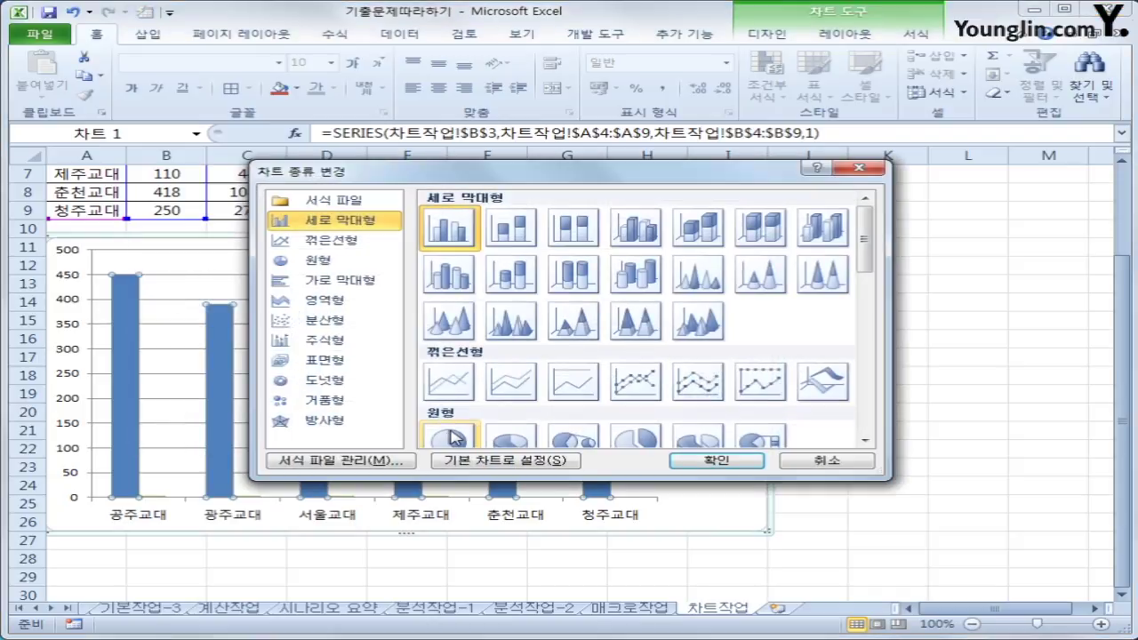
{"action": "left_click", "coordinate": [635, 381]}
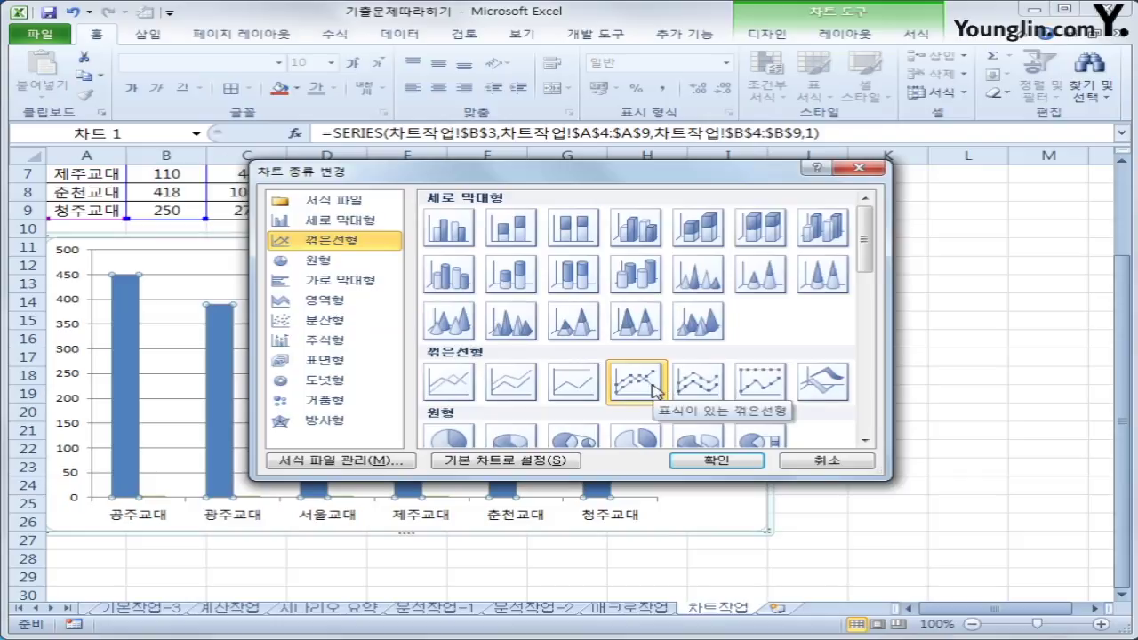
{"action": "left_click", "coordinate": [717, 462]}
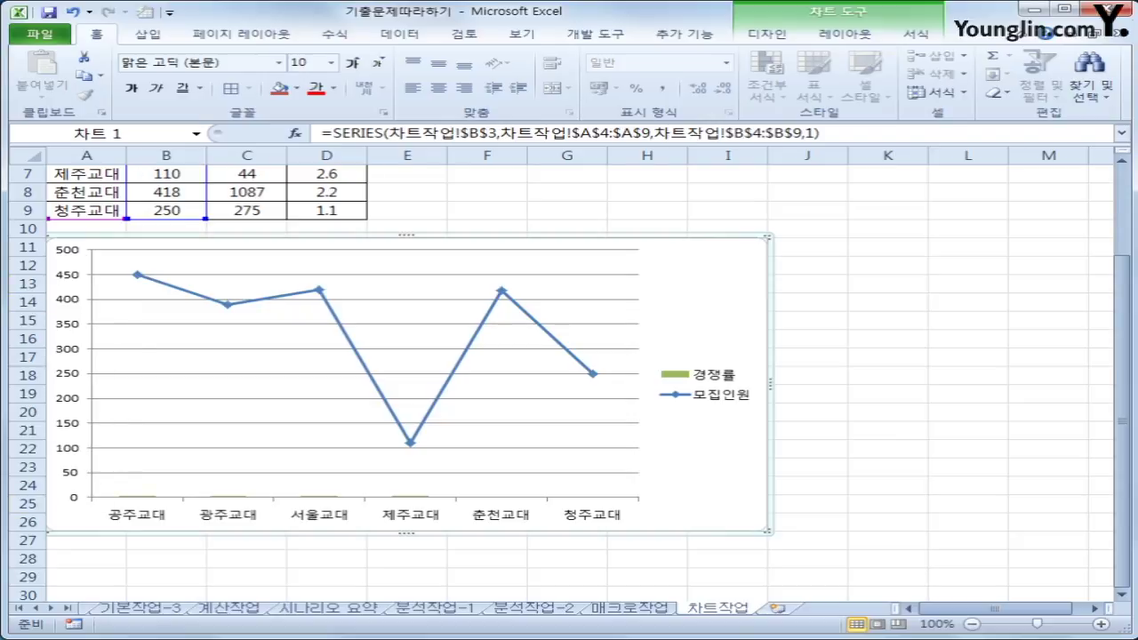
{"action": "mouse_move", "coordinate": [46, 238]}
{"action": "left_mouse_down"}
{"action": "mouse_move", "coordinate": [72, 509]}
{"action": "mouse_move", "coordinate": [111, 429]}
{"action": "mouse_move", "coordinate": [112, 267]}
{"action": "mouse_move", "coordinate": [53, 247]}
{"action": "left_mouse_up"}
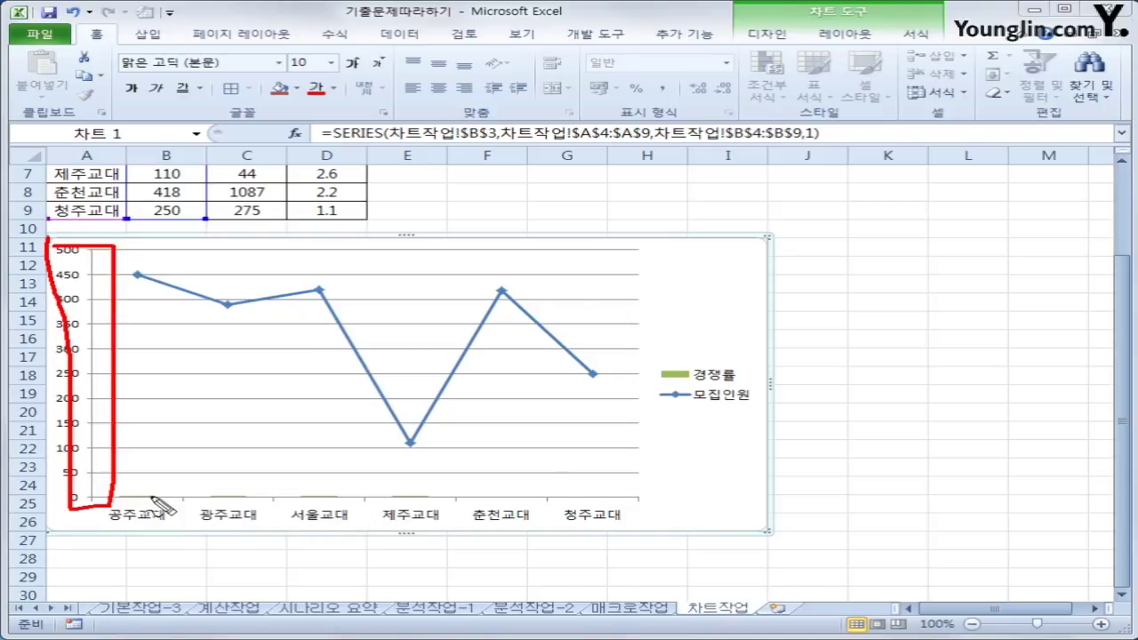
{"action": "mouse_move", "coordinate": [162, 504]}
{"action": "left_mouse_down"}
{"action": "mouse_move", "coordinate": [142, 507]}
{"action": "mouse_move", "coordinate": [160, 501]}
{"action": "left_mouse_up"}
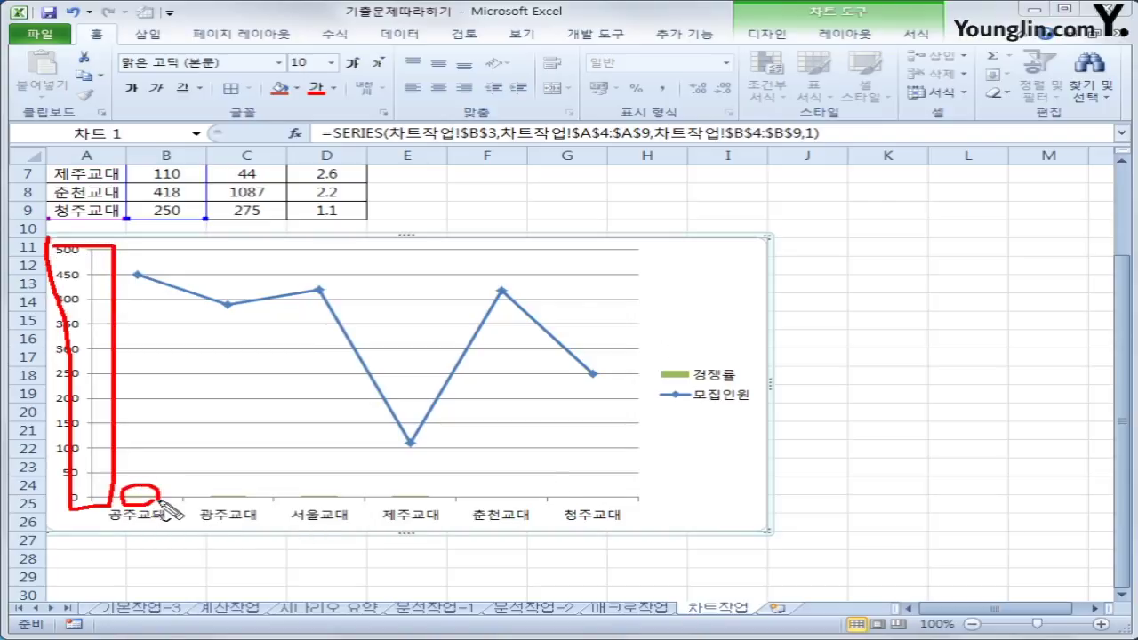
{"action": "left_click_drag", "start_coordinate": [249, 494], "coordinate": [246, 491]}
{"action": "mouse_move", "coordinate": [329, 504]}
{"action": "left_mouse_down"}
{"action": "mouse_move", "coordinate": [297, 495]}
{"action": "mouse_move", "coordinate": [337, 498]}
{"action": "left_mouse_up"}
{"action": "mouse_move", "coordinate": [422, 496]}
{"action": "left_mouse_down"}
{"action": "mouse_move", "coordinate": [407, 485]}
{"action": "mouse_move", "coordinate": [423, 504]}
{"action": "left_mouse_up"}
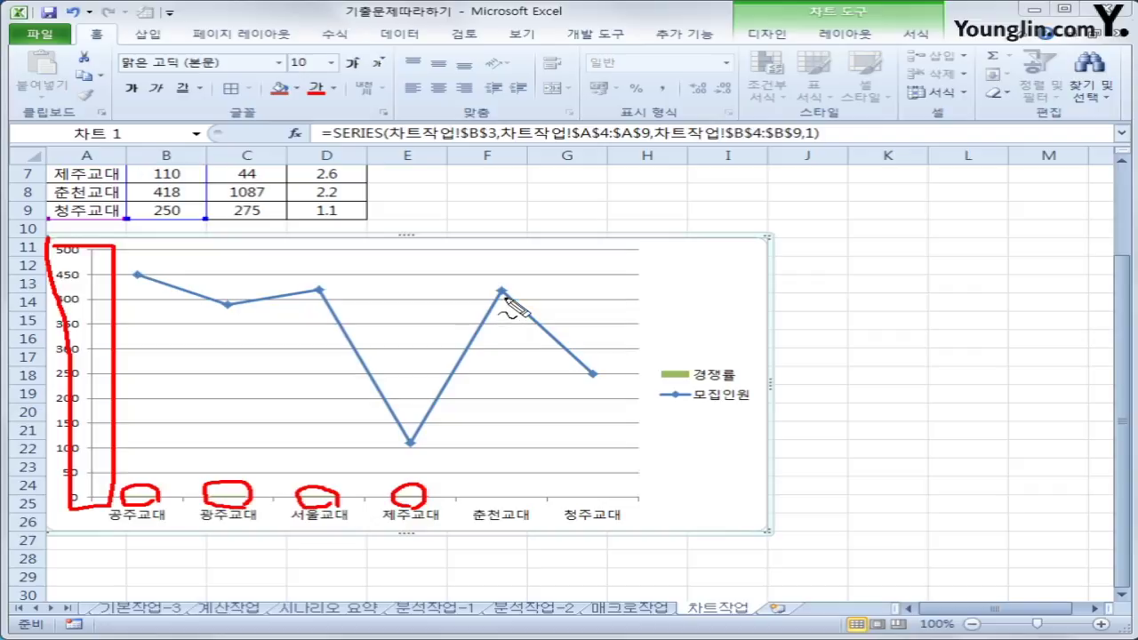
{"action": "mouse_move", "coordinate": [511, 300]}
{"action": "left_mouse_down"}
{"action": "mouse_move", "coordinate": [632, 289]}
{"action": "mouse_move", "coordinate": [649, 495]}
{"action": "mouse_move", "coordinate": [660, 331]}
{"action": "mouse_move", "coordinate": [653, 265]}
{"action": "mouse_move", "coordinate": [628, 261]}
{"action": "left_mouse_up"}
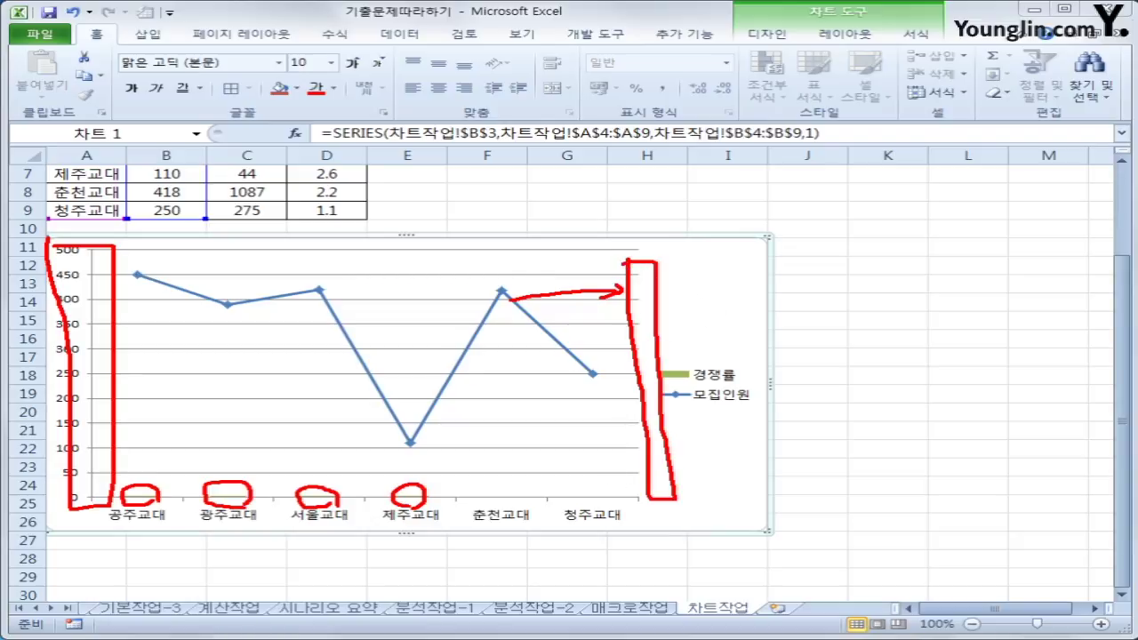
{"action": "key", "text": "Escape"}
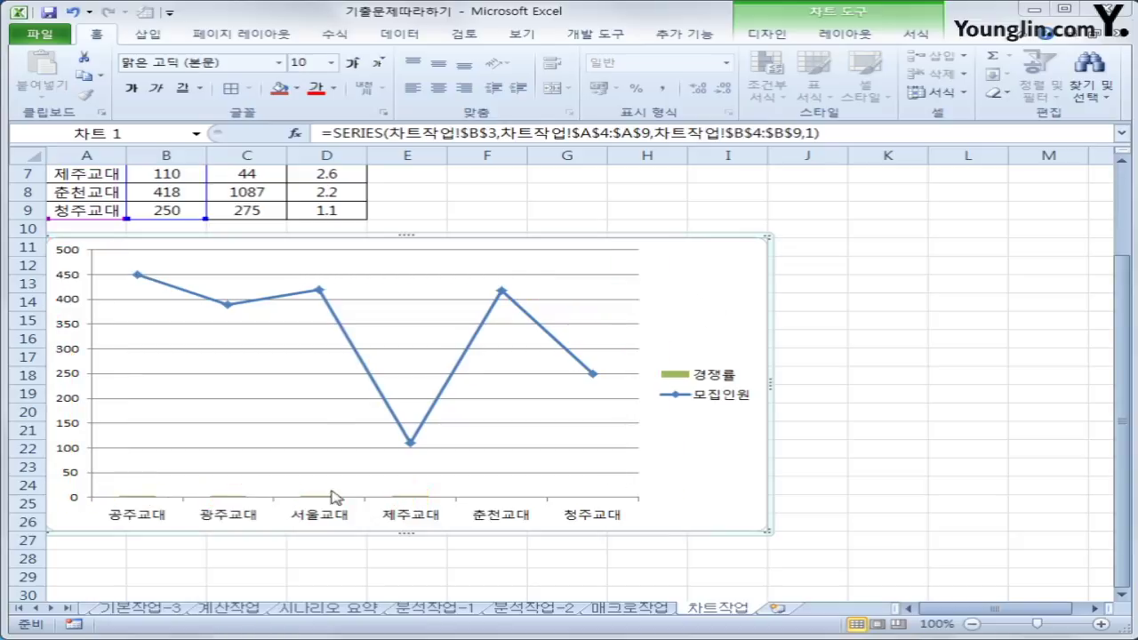
Step: Assign the 모집인원 line series to the secondary axis (보조 축)
{"action": "left_click", "coordinate": [228, 306]}
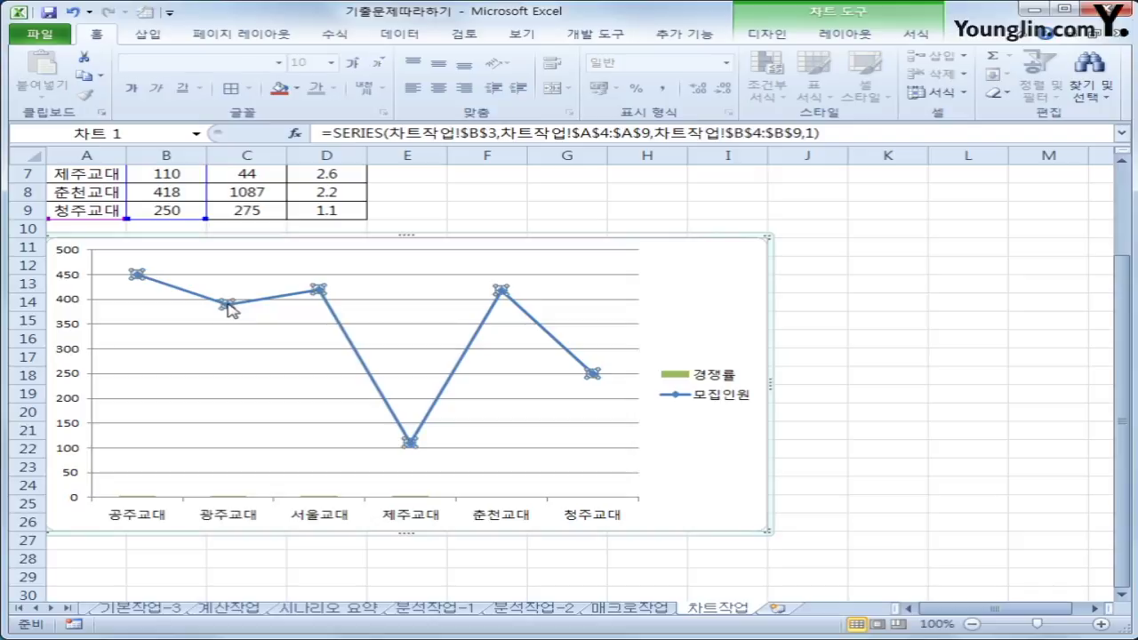
{"action": "right_click", "coordinate": [231, 308]}
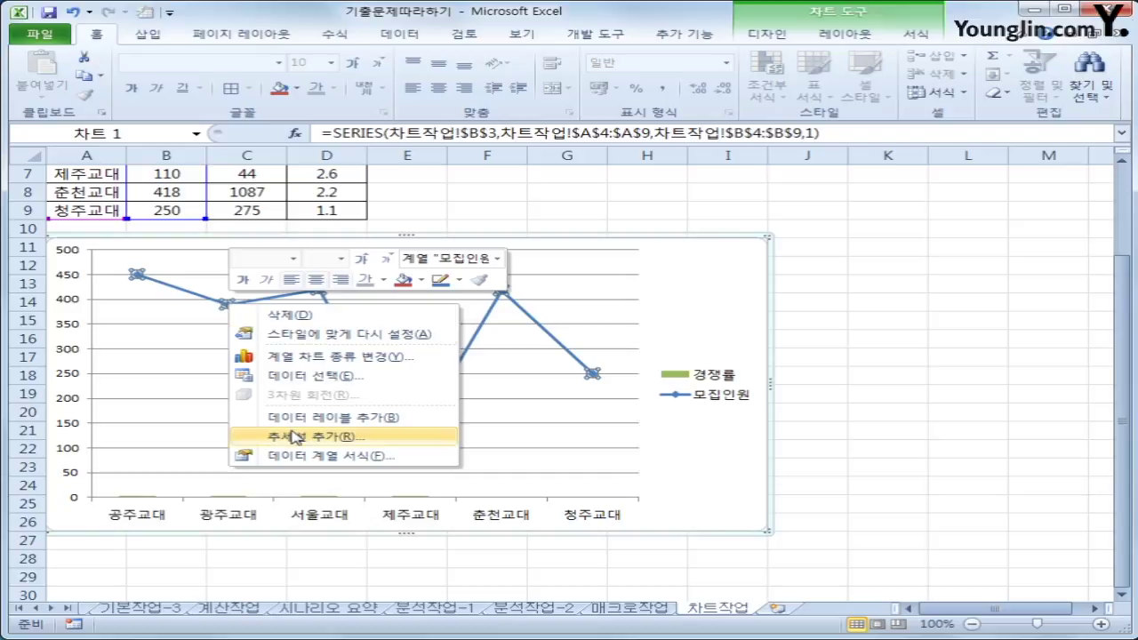
{"action": "left_click", "coordinate": [294, 461]}
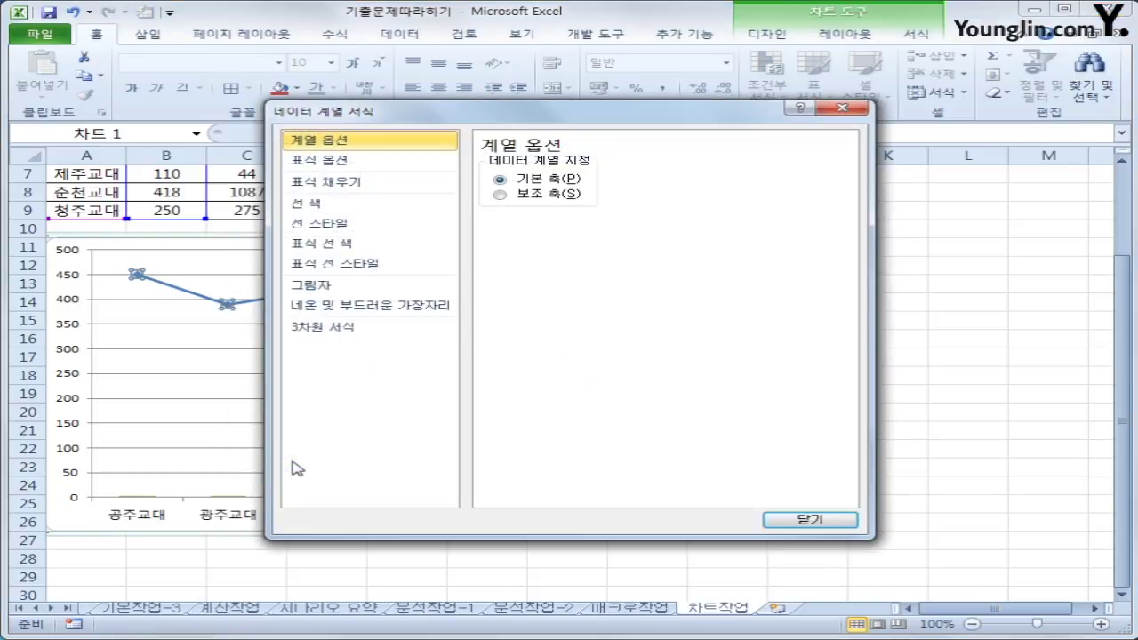
{"action": "left_click", "coordinate": [547, 194]}
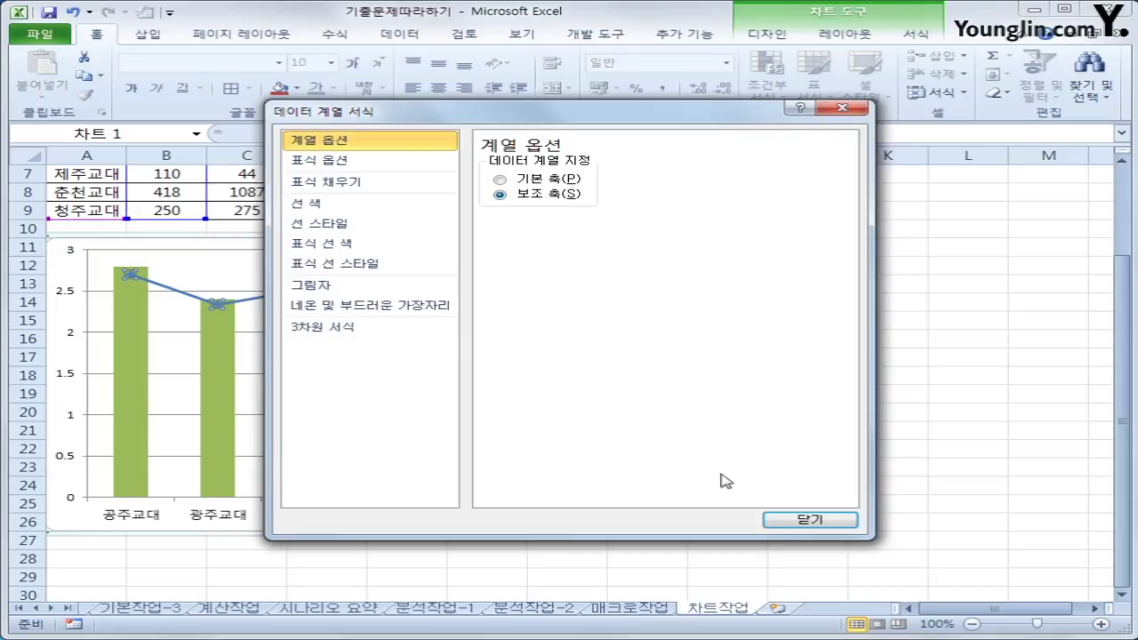
{"action": "left_click", "coordinate": [827, 521]}
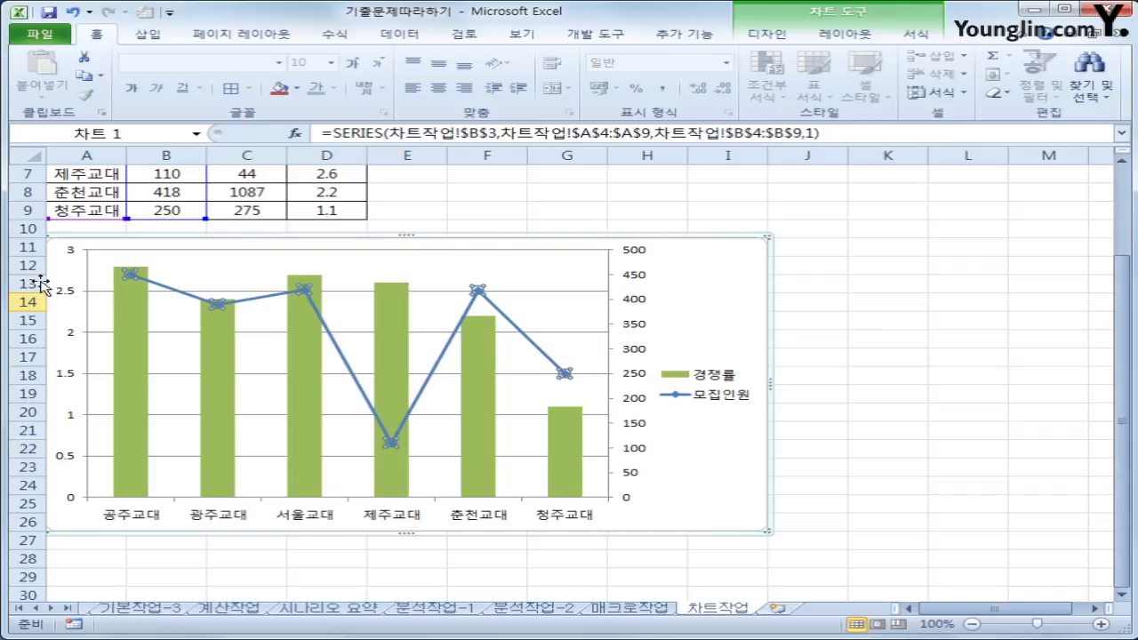
{"action": "left_click", "coordinate": [221, 353]}
{"action": "left_click", "coordinate": [220, 353]}
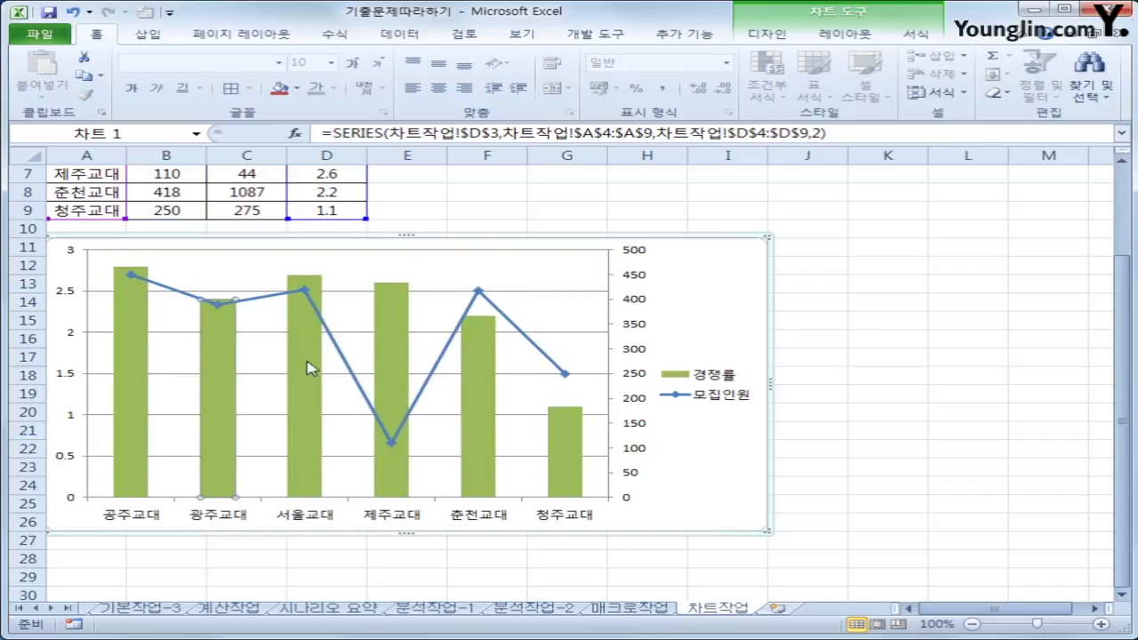
{"action": "mouse_move", "coordinate": [411, 349]}
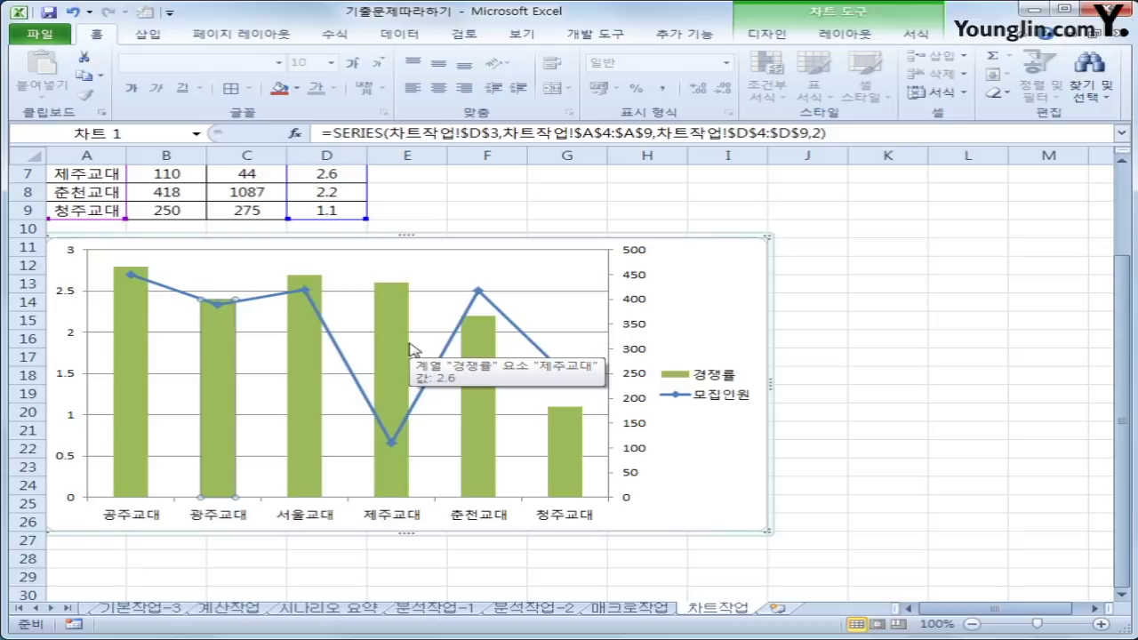
Step: Add a chart title above the plot area with the 차트 위 option
{"action": "left_click", "coordinate": [712, 320]}
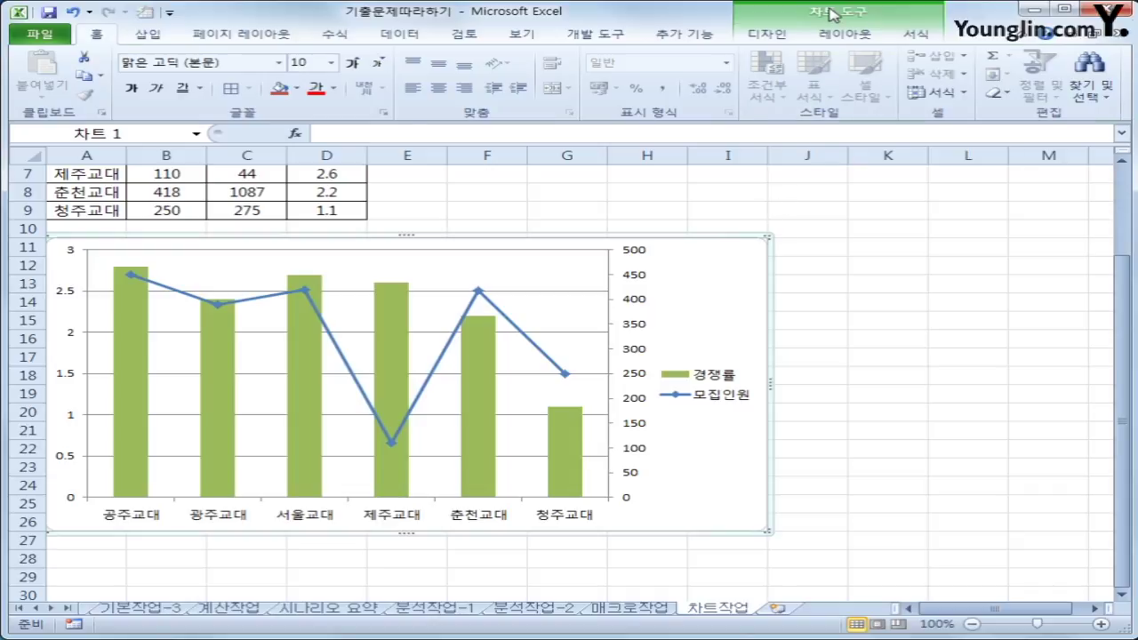
{"action": "left_click", "coordinate": [767, 34]}
{"action": "left_click", "coordinate": [837, 36]}
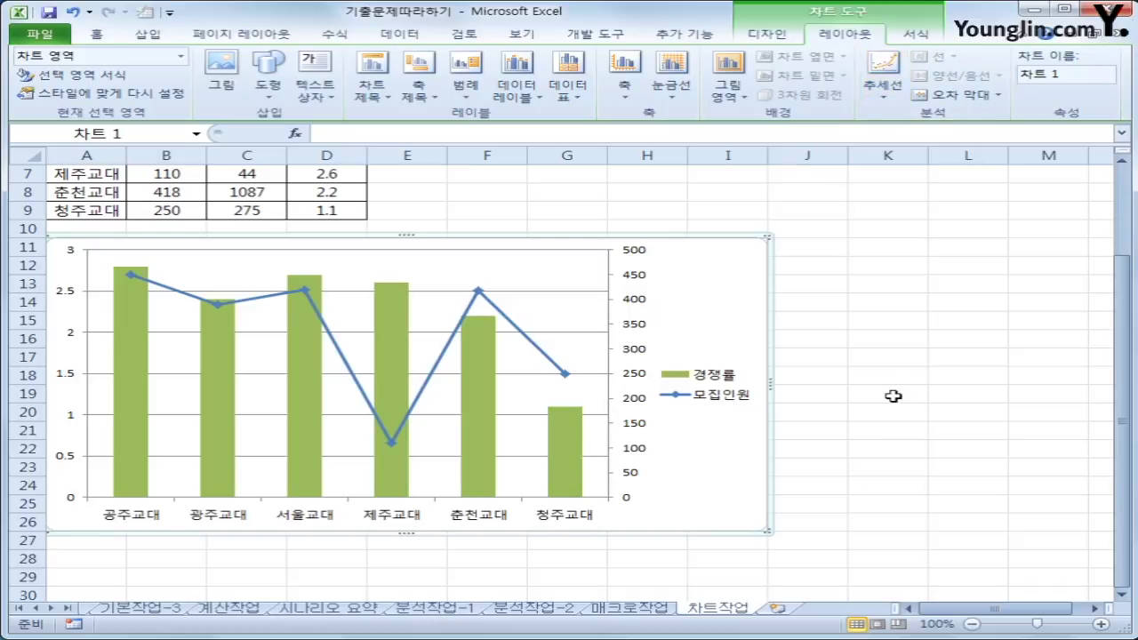
{"action": "left_click", "coordinate": [894, 344]}
{"action": "left_click", "coordinate": [372, 82]}
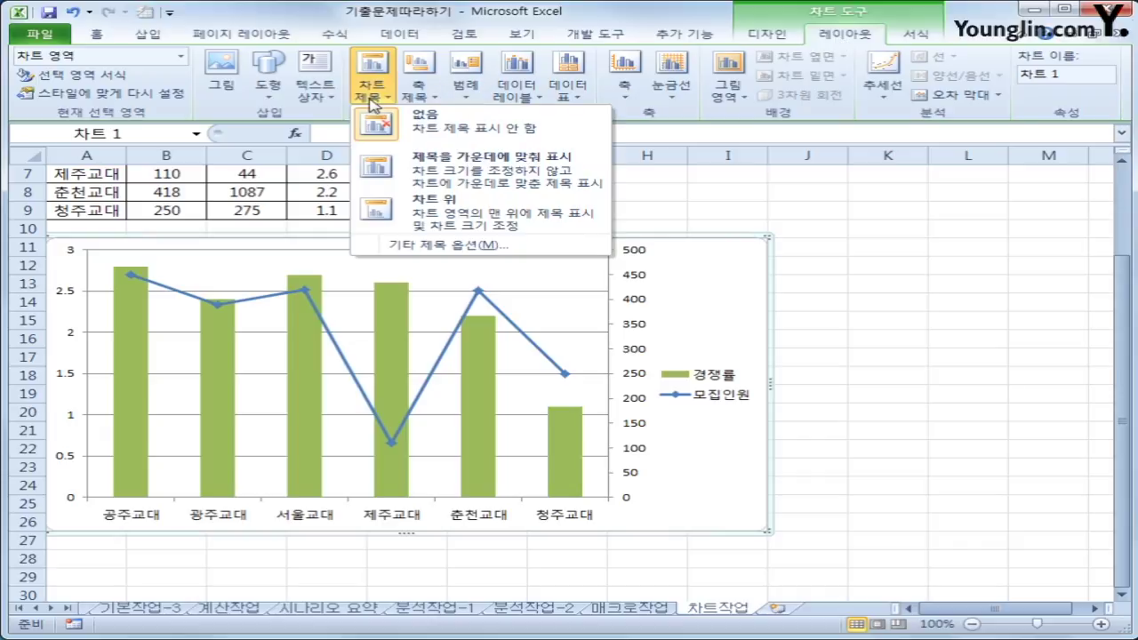
{"action": "left_click", "coordinate": [476, 211]}
Step: Replace the placeholder chart title with "교육대 정시지원 현황"
{"action": "left_click_drag", "start_coordinate": [352, 271], "coordinate": [458, 276]}
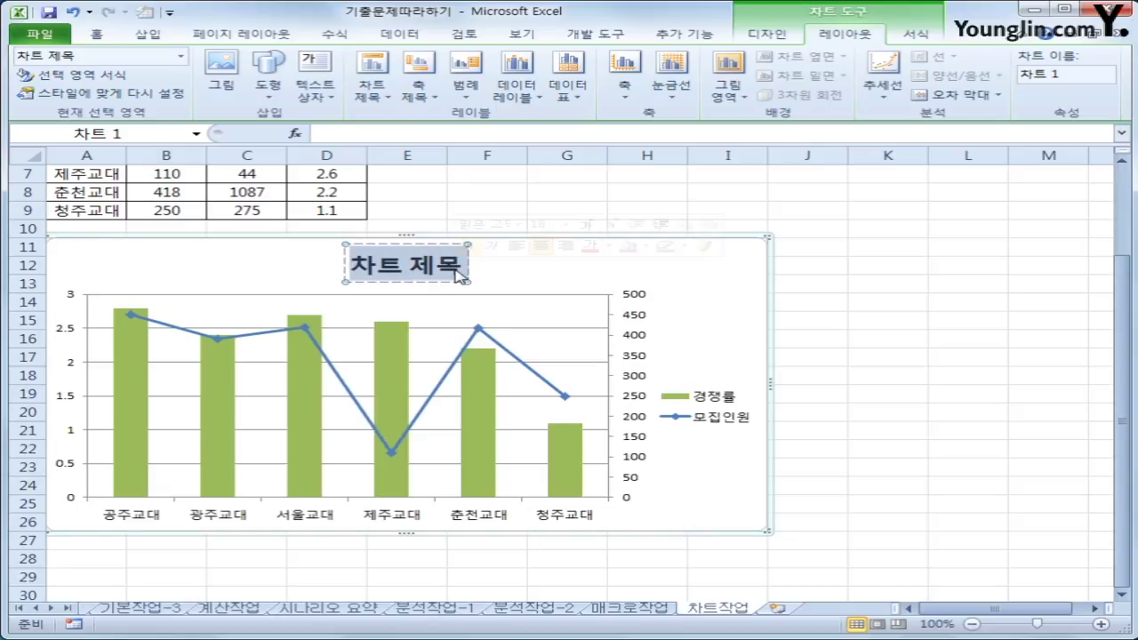
{"action": "key", "text": "BackSpace"}
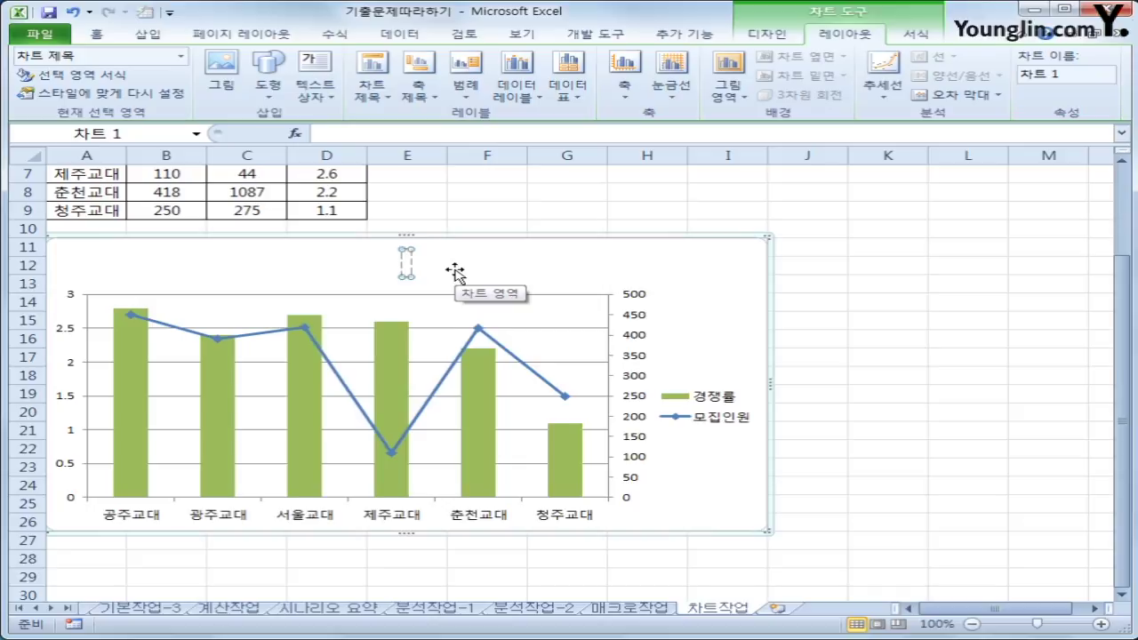
{"action": "type", "text": "교육대 저"}
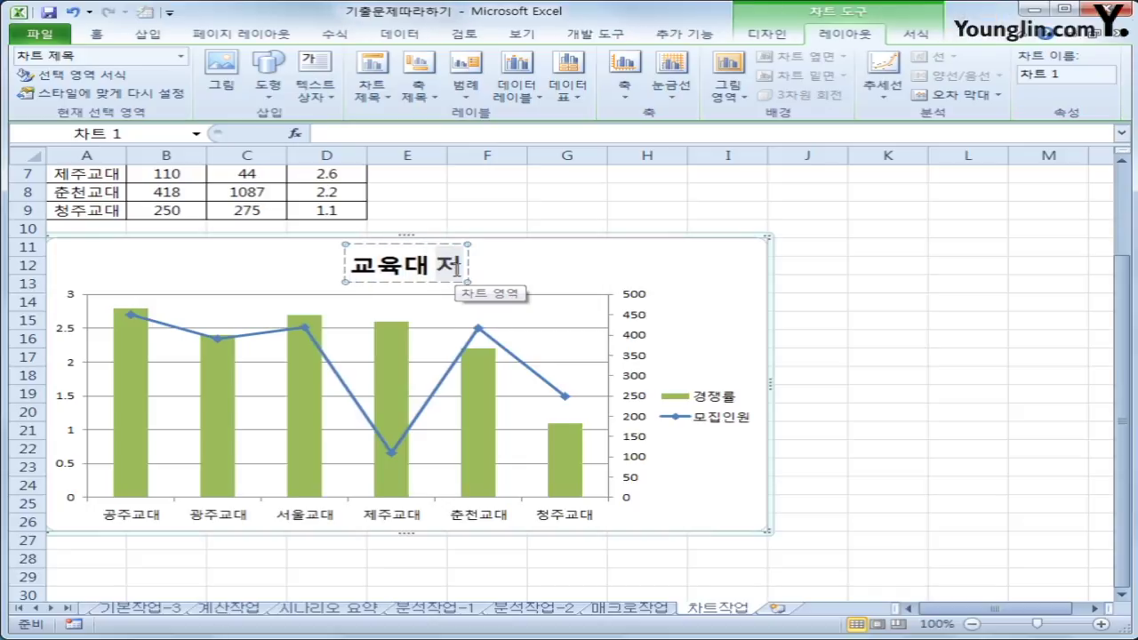
{"action": "type", "text": "시"}
{"action": "key", "text": "BackSpace"}
{"action": "key", "text": "BackSpace"}
{"action": "type", "text": "ㅇ"}
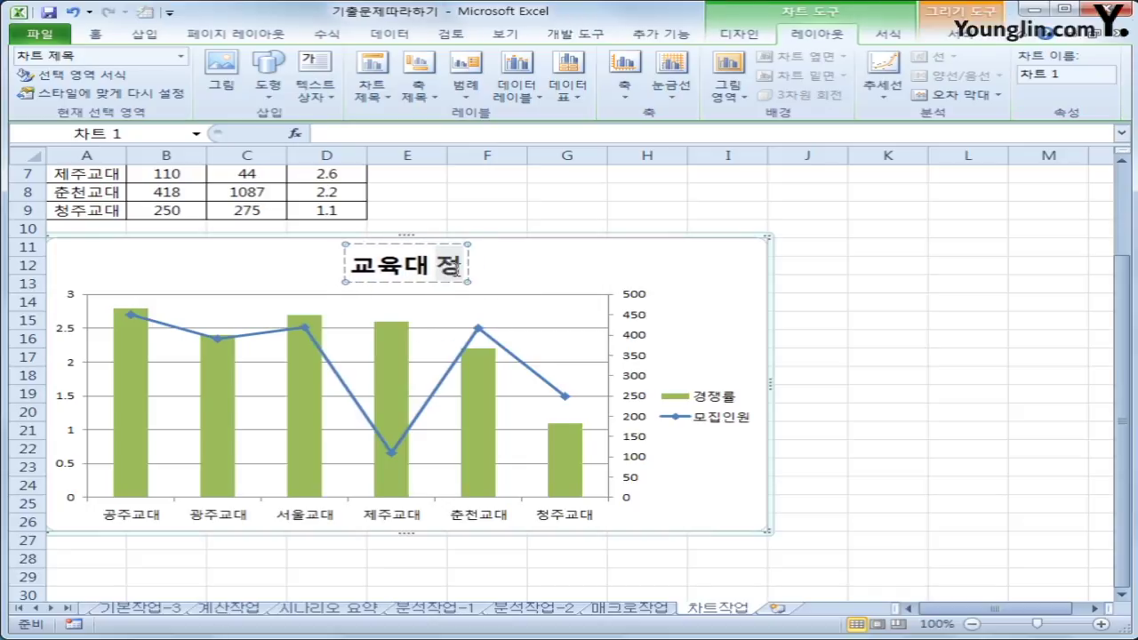
{"action": "type", "text": "시지원 현황"}
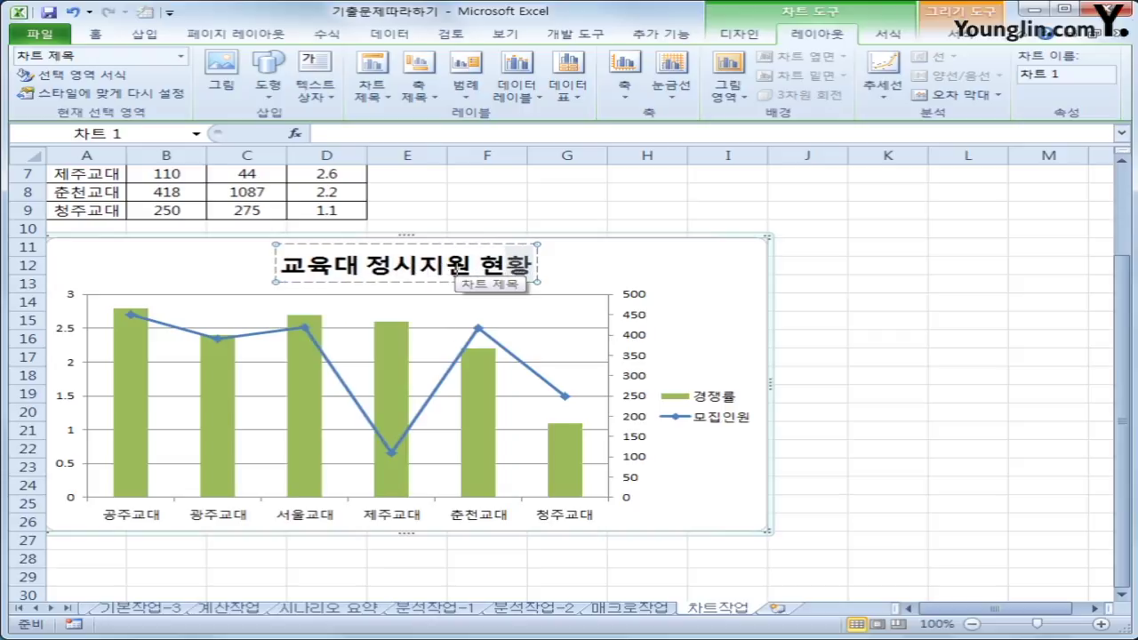
{"action": "left_click", "coordinate": [373, 89]}
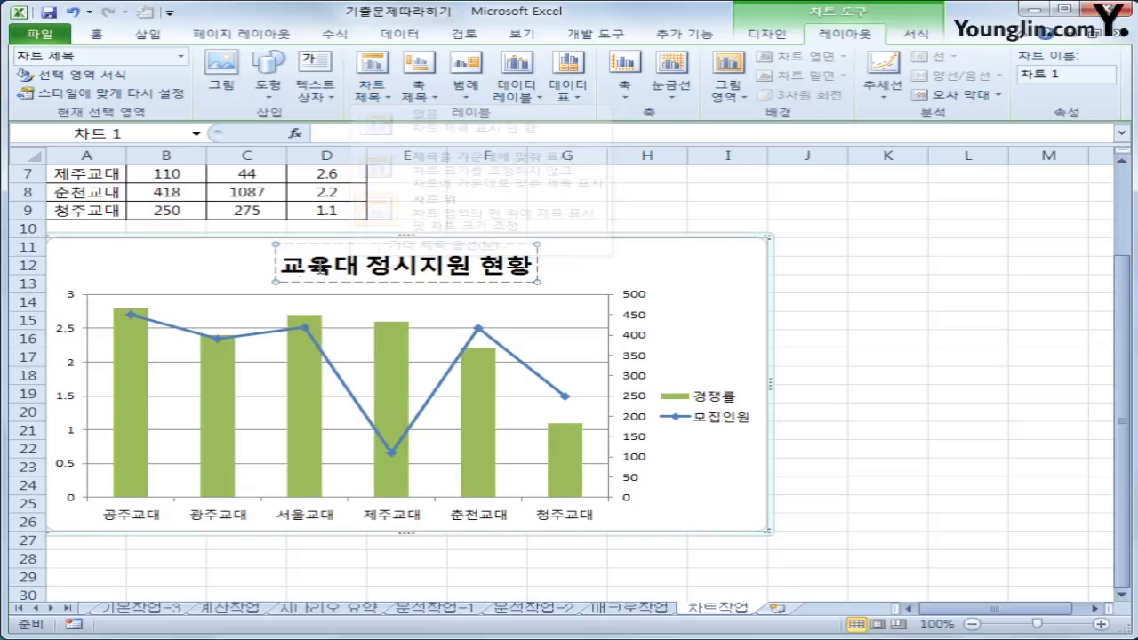
{"action": "left_click", "coordinate": [316, 269]}
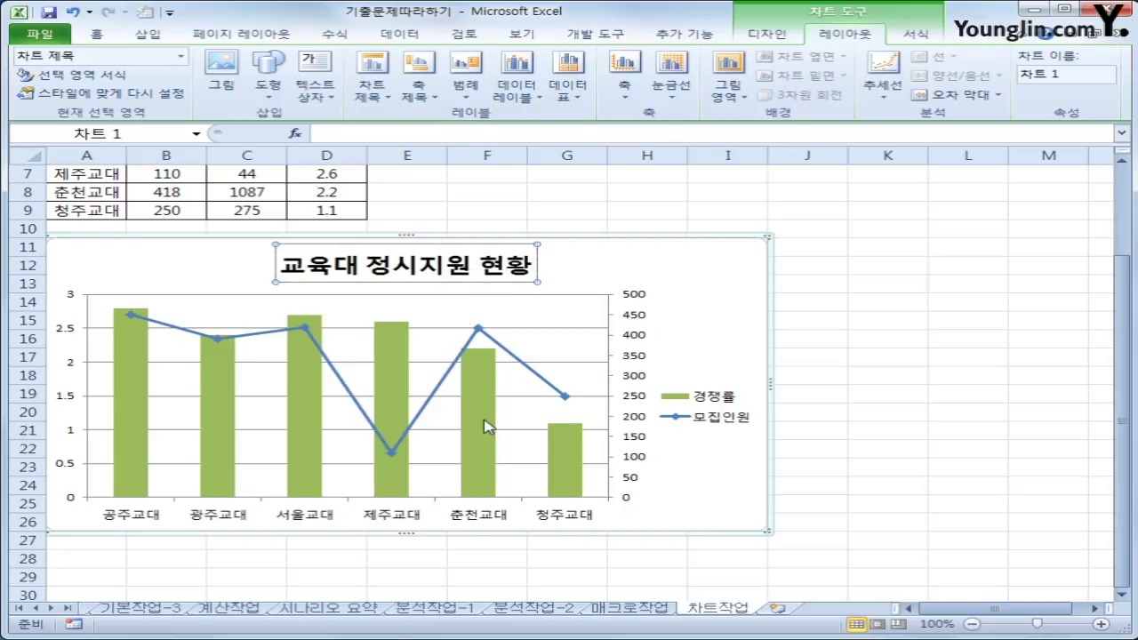
{"action": "right_click", "coordinate": [454, 249]}
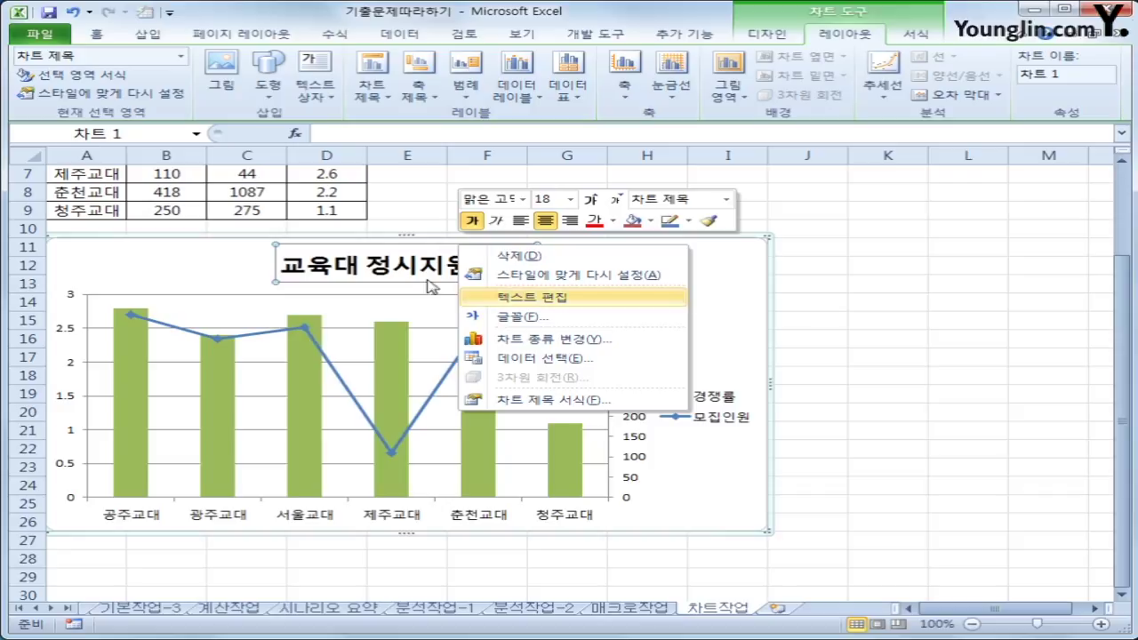
{"action": "left_click", "coordinate": [380, 272]}
{"action": "right_click", "coordinate": [375, 267]}
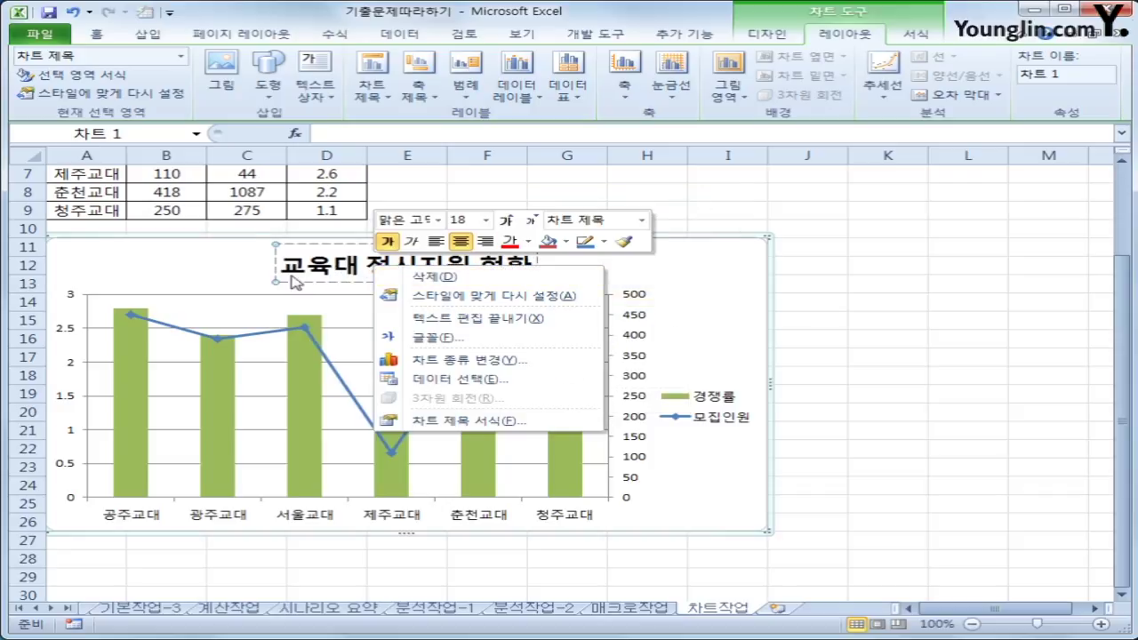
Step: Set the whole chart title's font to 굴림체 and reduce its font size by one step
{"action": "left_click", "coordinate": [343, 251]}
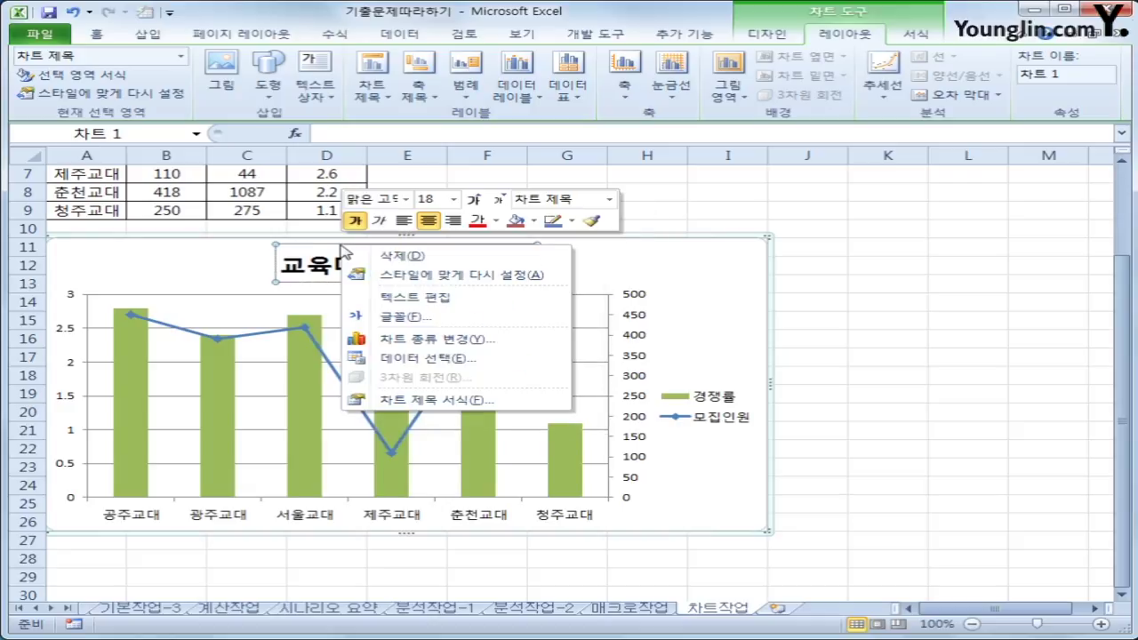
{"action": "right_click", "coordinate": [341, 246]}
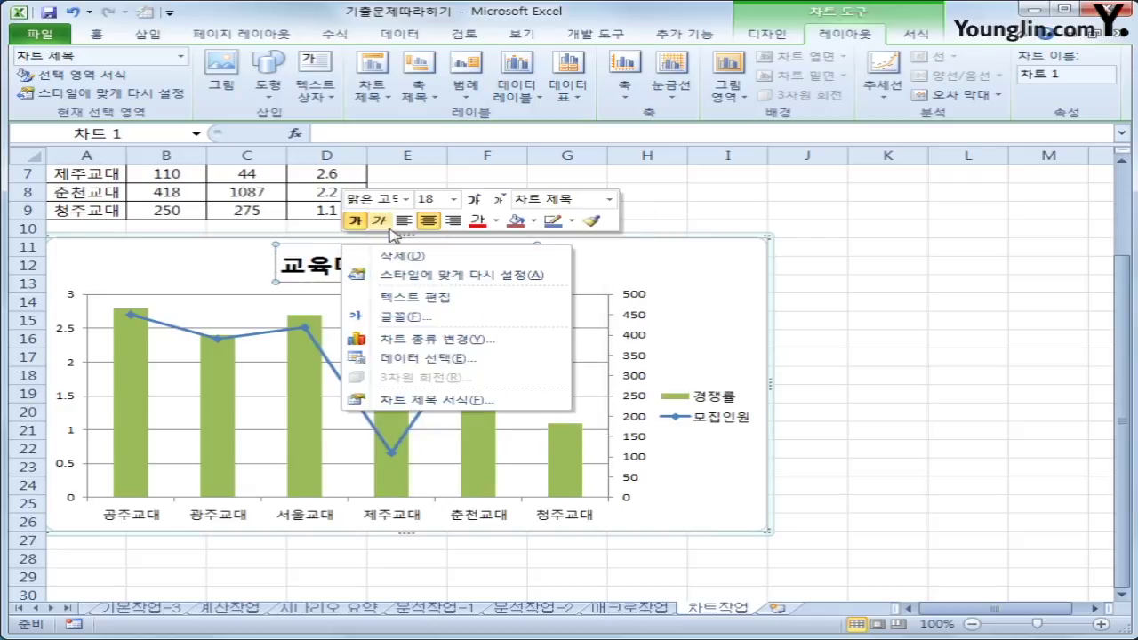
{"action": "left_click", "coordinate": [405, 199]}
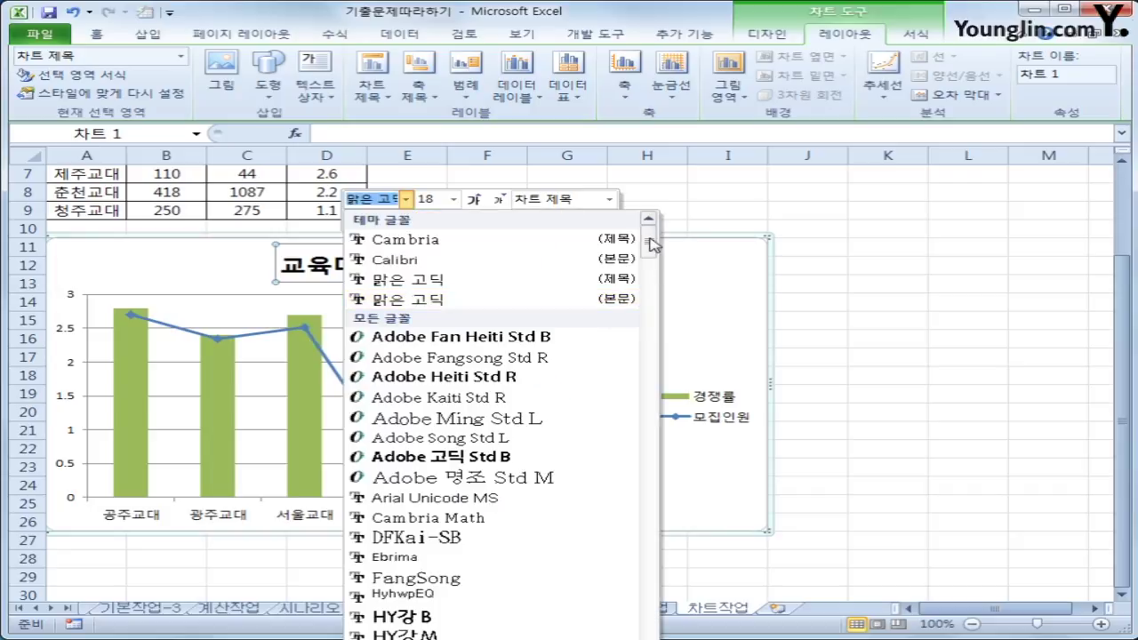
{"action": "left_click_drag", "start_coordinate": [649, 242], "coordinate": [649, 356]}
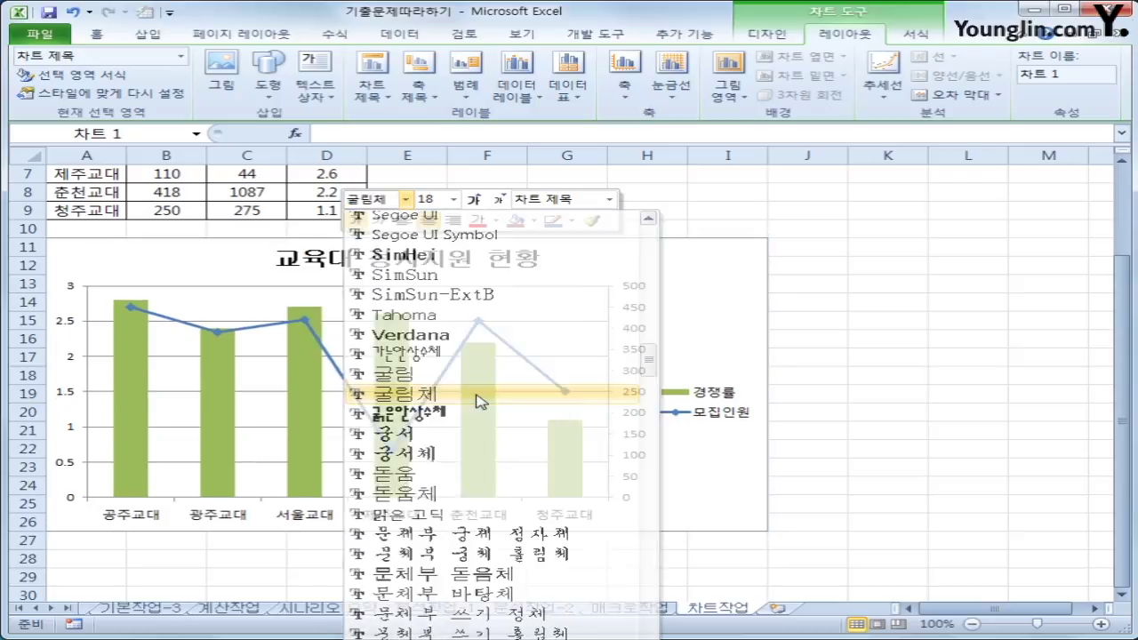
{"action": "left_click", "coordinate": [480, 400]}
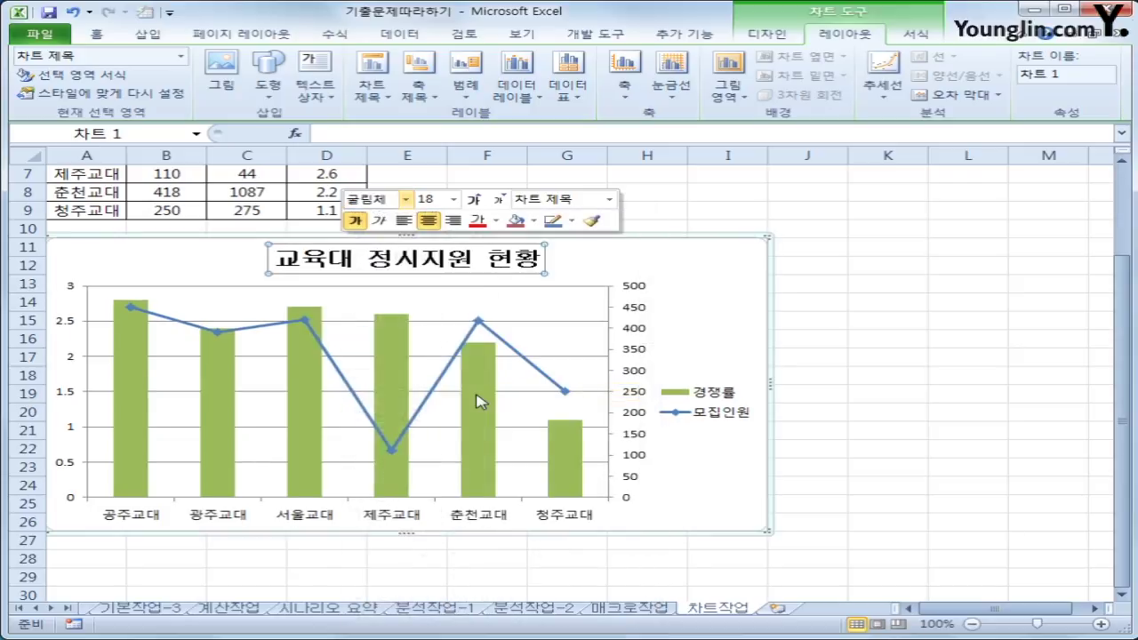
{"action": "left_click", "coordinate": [500, 200]}
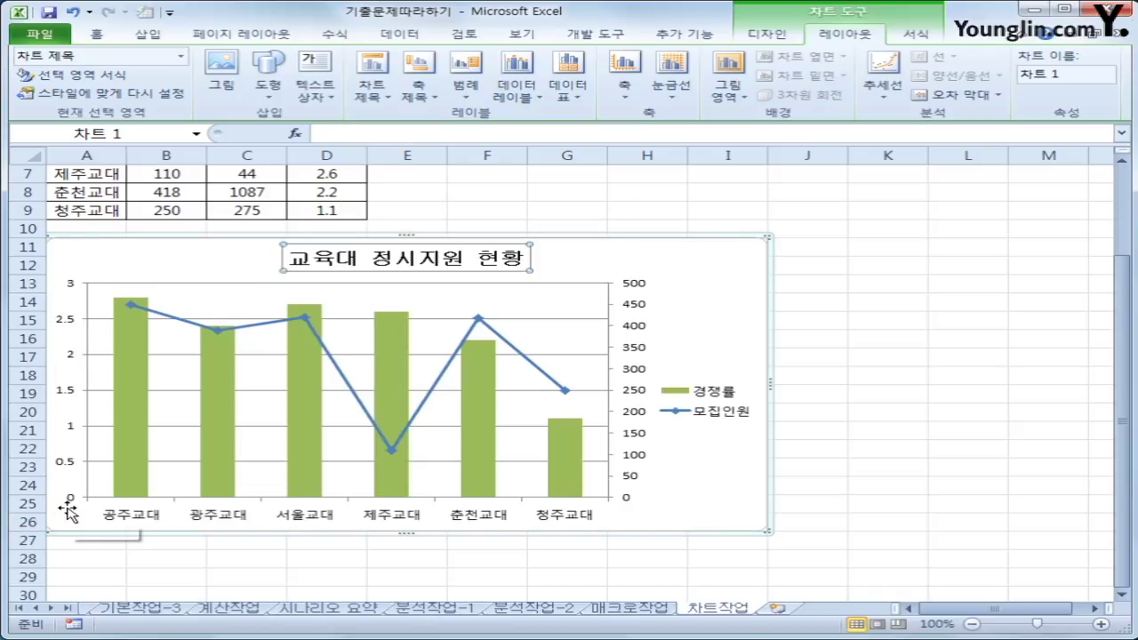
Step: Open the axis formatting options (축 서식) for the primary vertical value axis
{"action": "left_click", "coordinate": [69, 329]}
{"action": "right_click", "coordinate": [69, 329]}
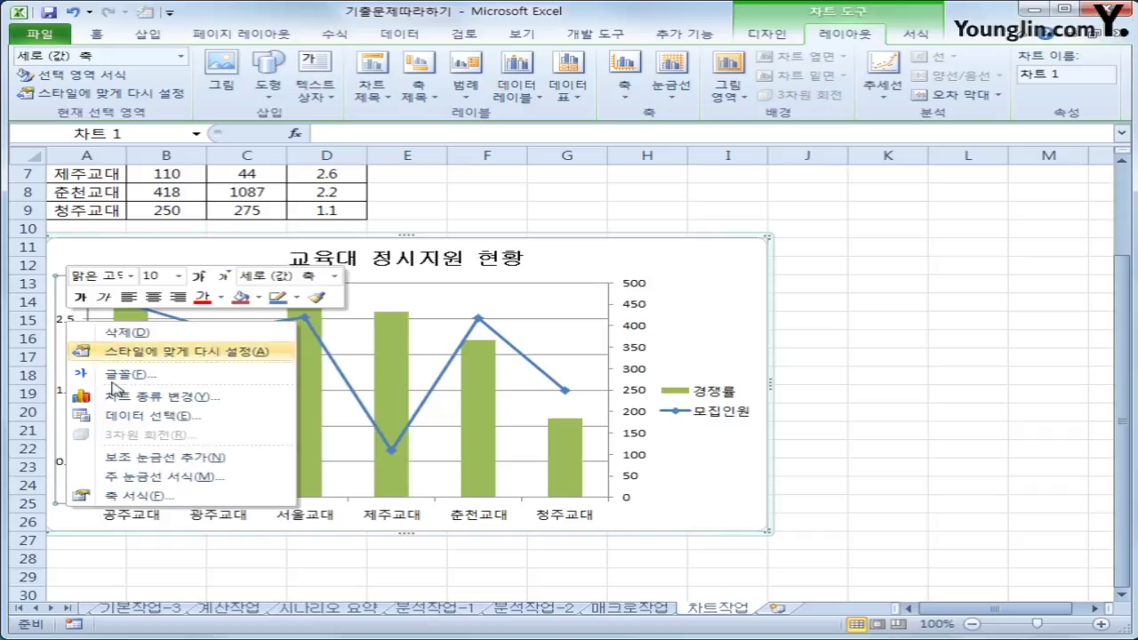
{"action": "left_click", "coordinate": [197, 498]}
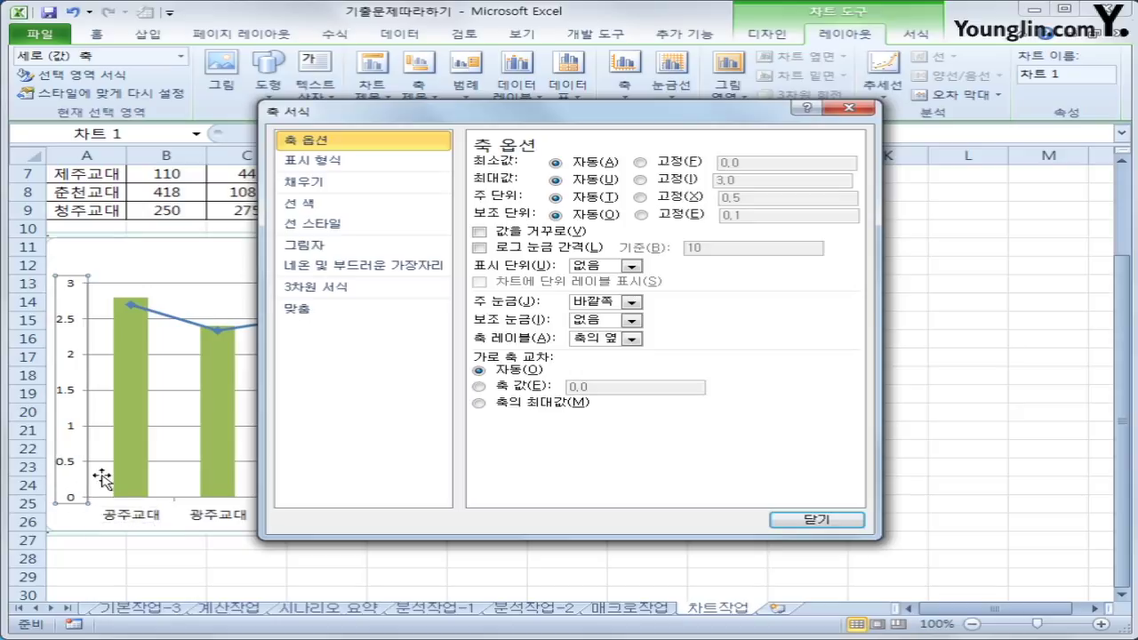
{"action": "key", "text": "ctrl+2"}
{"action": "mouse_move", "coordinate": [105, 516]}
{"action": "left_mouse_down"}
{"action": "mouse_move", "coordinate": [64, 518]}
{"action": "mouse_move", "coordinate": [87, 505]}
{"action": "left_mouse_up"}
{"action": "mouse_move", "coordinate": [78, 454]}
{"action": "left_mouse_down"}
{"action": "mouse_move", "coordinate": [57, 464]}
{"action": "mouse_move", "coordinate": [84, 457]}
{"action": "left_mouse_up"}
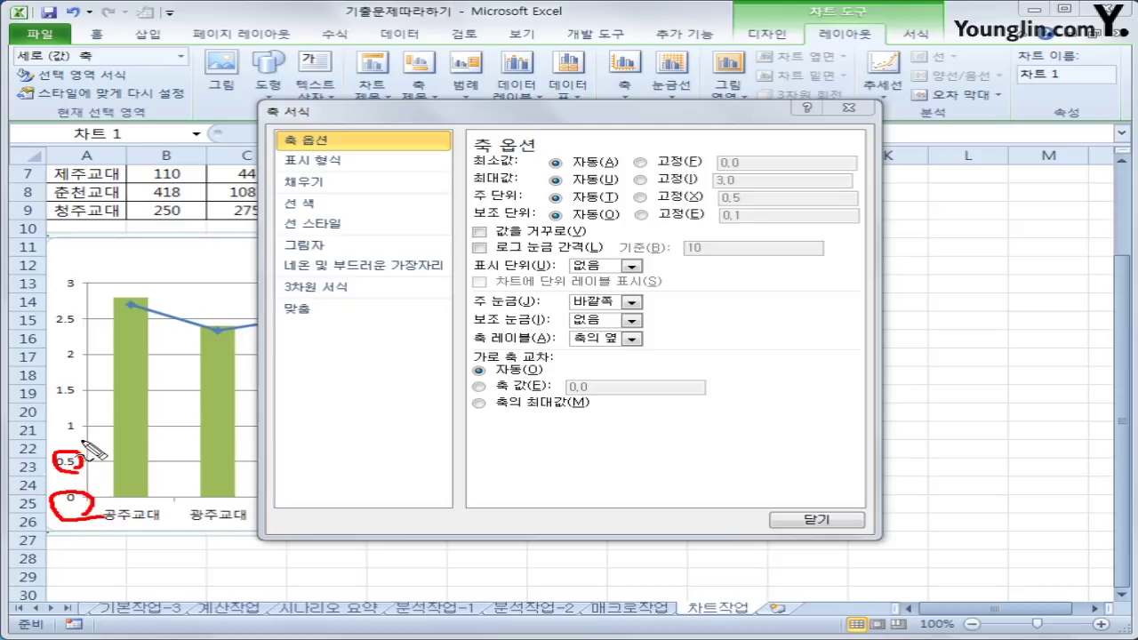
{"action": "mouse_move", "coordinate": [76, 411]}
{"action": "left_mouse_down"}
{"action": "mouse_move", "coordinate": [62, 434]}
{"action": "mouse_move", "coordinate": [84, 427]}
{"action": "left_mouse_up"}
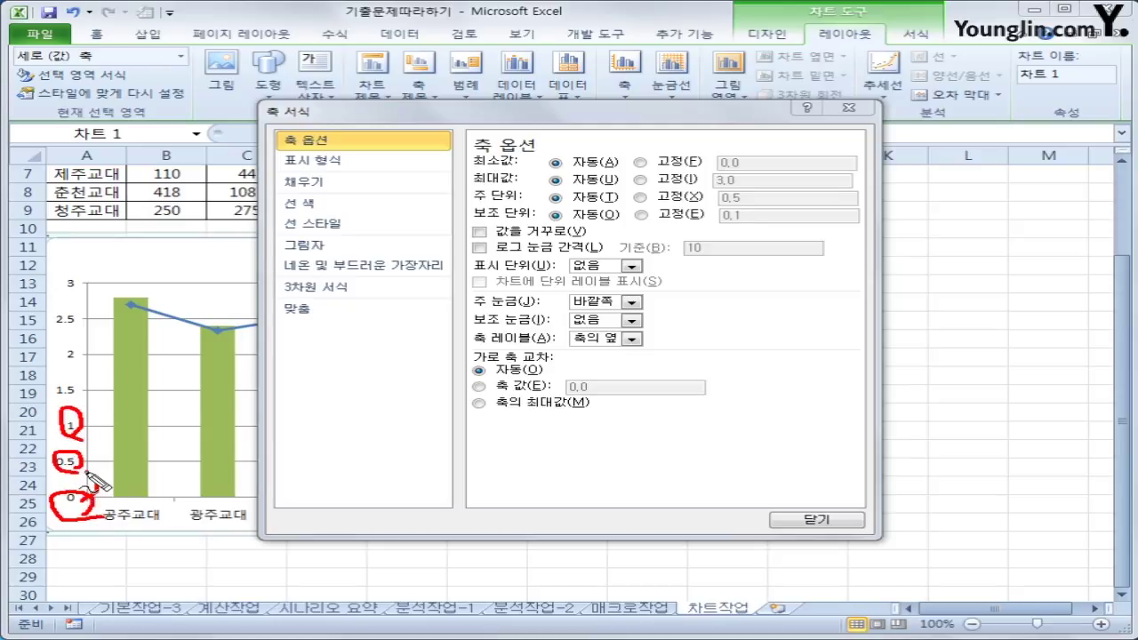
{"action": "left_click_drag", "start_coordinate": [86, 471], "coordinate": [92, 500]}
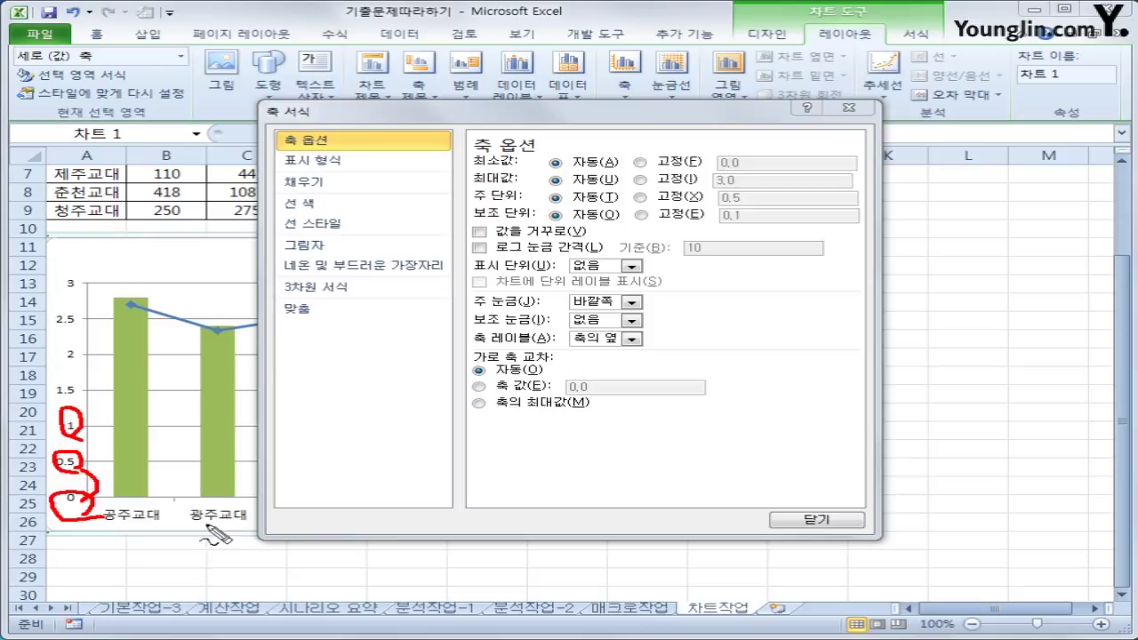
{"action": "left_click_drag", "start_coordinate": [633, 190], "coordinate": [651, 187]}
{"action": "key", "text": "Escape"}
Step: Fix the primary vertical axis's major unit (주 단위) at 0.7 and close the axis formatting
{"action": "left_click", "coordinate": [641, 197]}
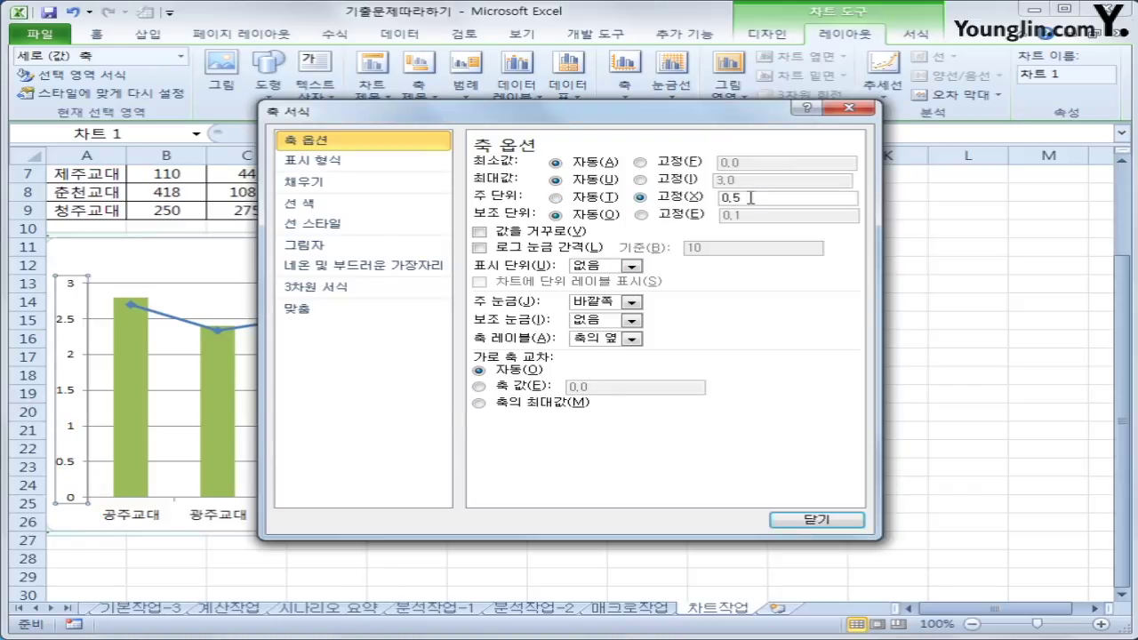
{"action": "left_click_drag", "start_coordinate": [752, 196], "coordinate": [569, 197]}
{"action": "type", "text": "0.1"}
{"action": "left_click", "coordinate": [822, 520]}
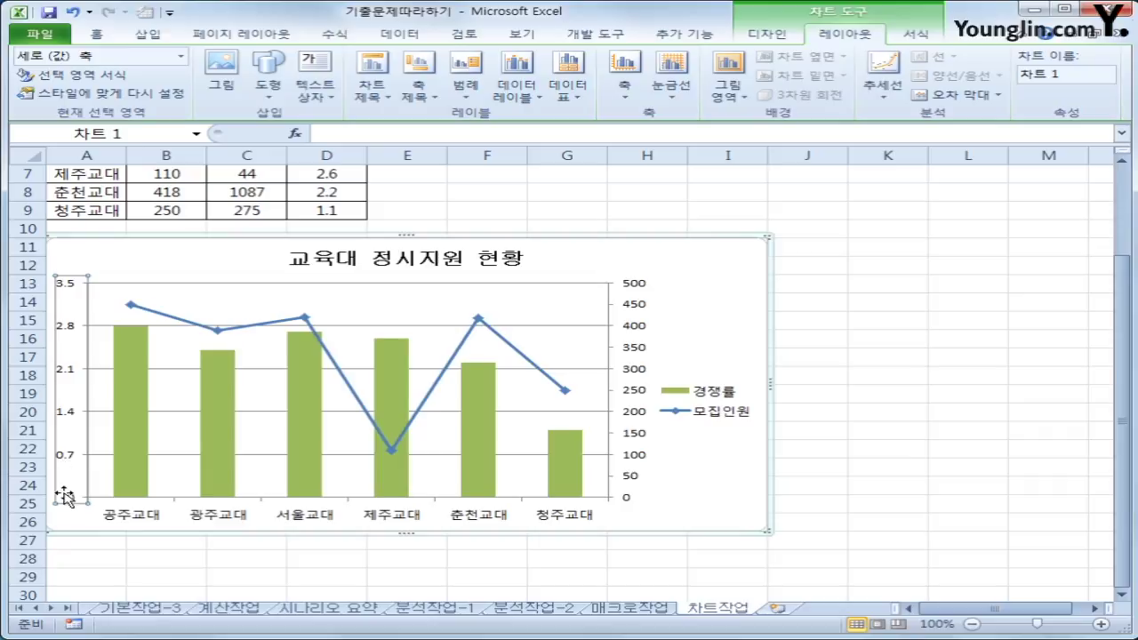
Step: Fix the secondary vertical axis's major unit (주 단위) at 100 and close the axis formatting
{"action": "left_click", "coordinate": [645, 353]}
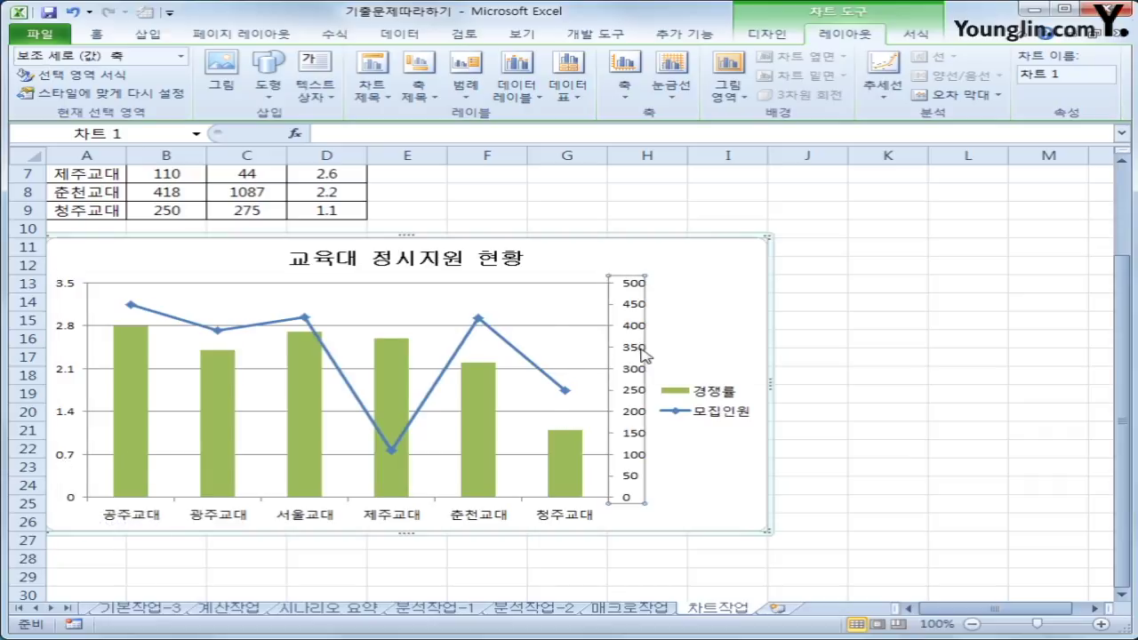
{"action": "right_click", "coordinate": [645, 353]}
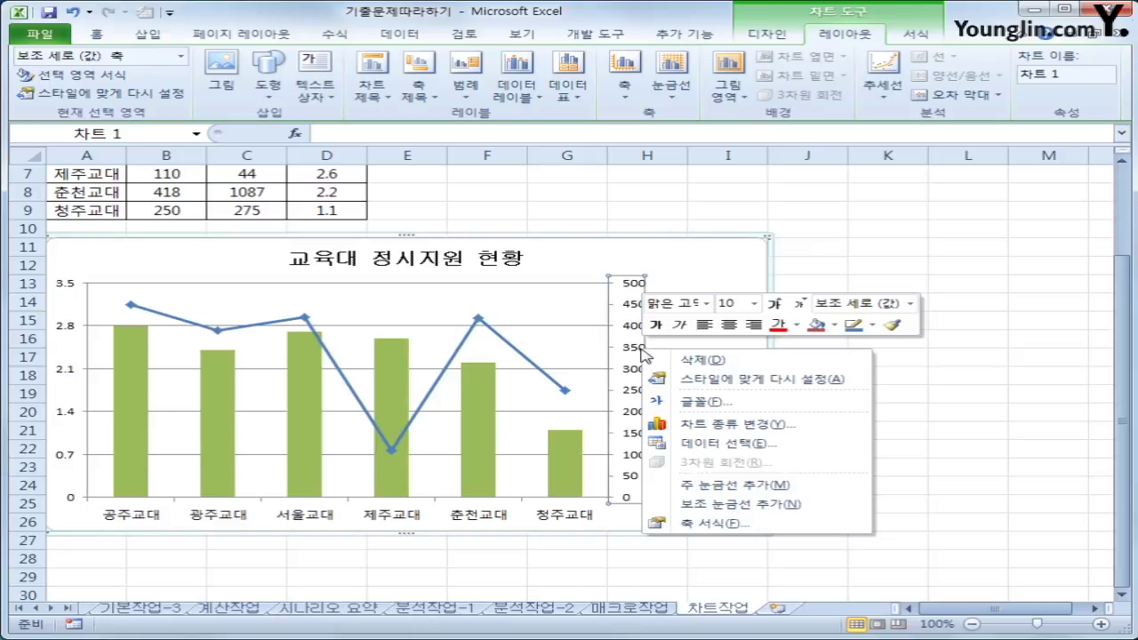
{"action": "left_click", "coordinate": [752, 523]}
{"action": "left_click_drag", "start_coordinate": [658, 123], "coordinate": [469, 114]}
{"action": "left_click", "coordinate": [472, 191]}
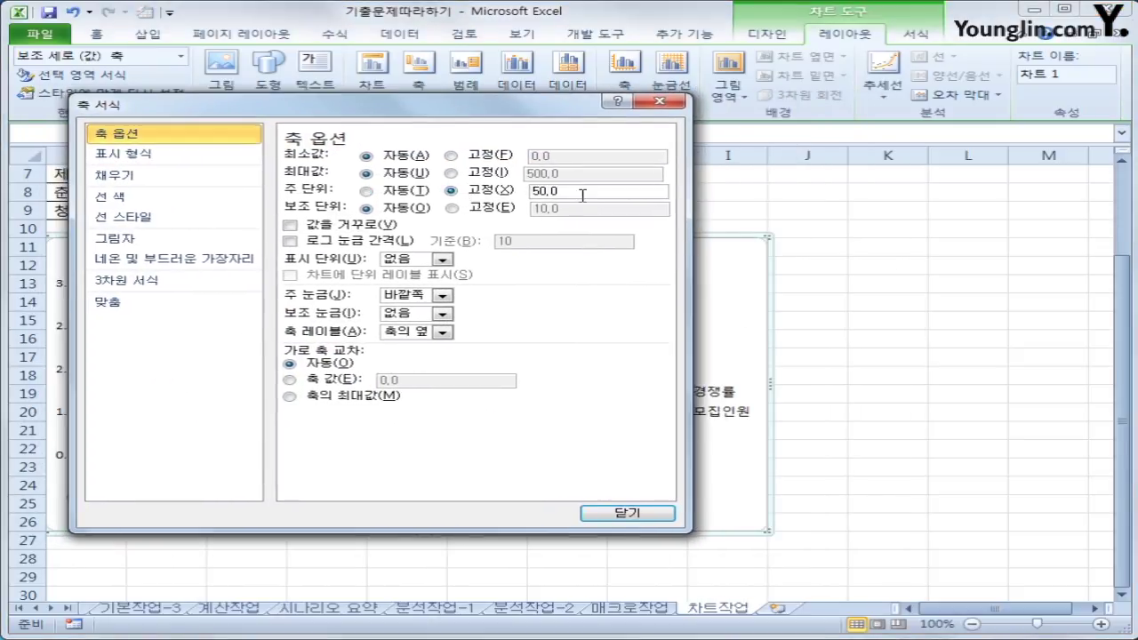
{"action": "left_click", "coordinate": [500, 187]}
{"action": "left_click", "coordinate": [627, 516]}
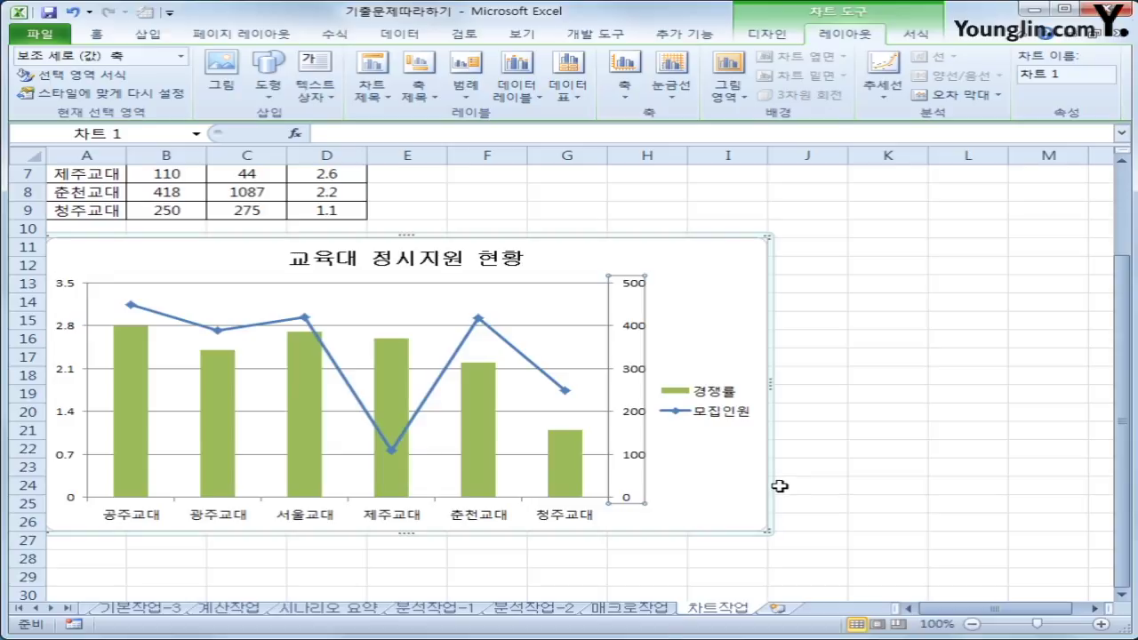
Step: Set the chart legend's font to 바탕체 and its font size to 12
{"action": "left_click", "coordinate": [714, 416]}
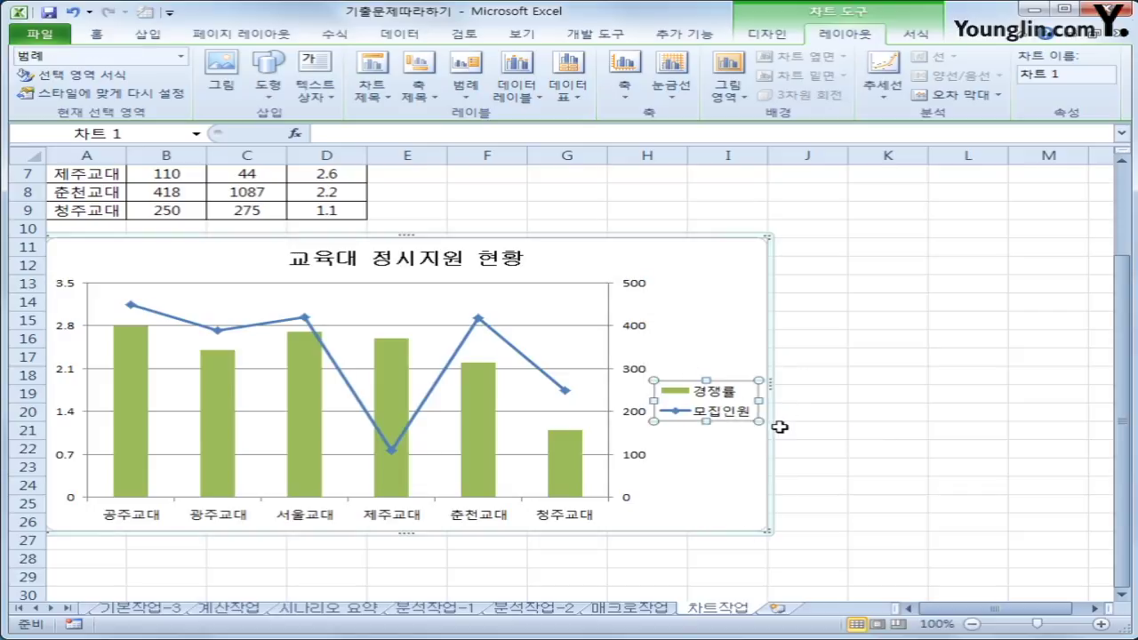
{"action": "right_click", "coordinate": [702, 401]}
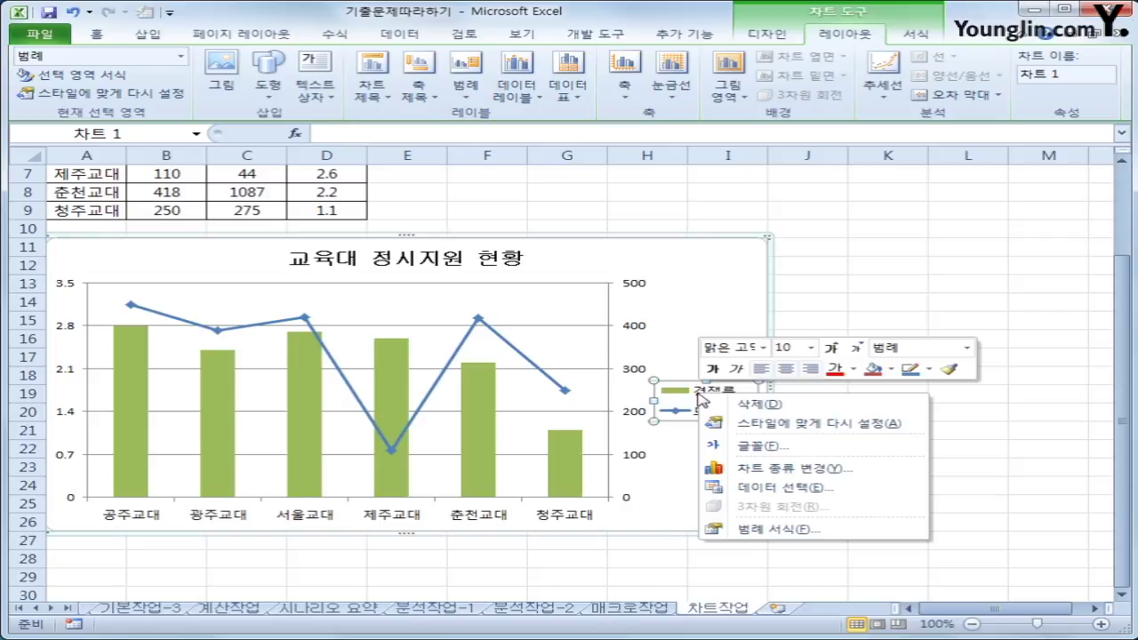
{"action": "left_click", "coordinate": [763, 347]}
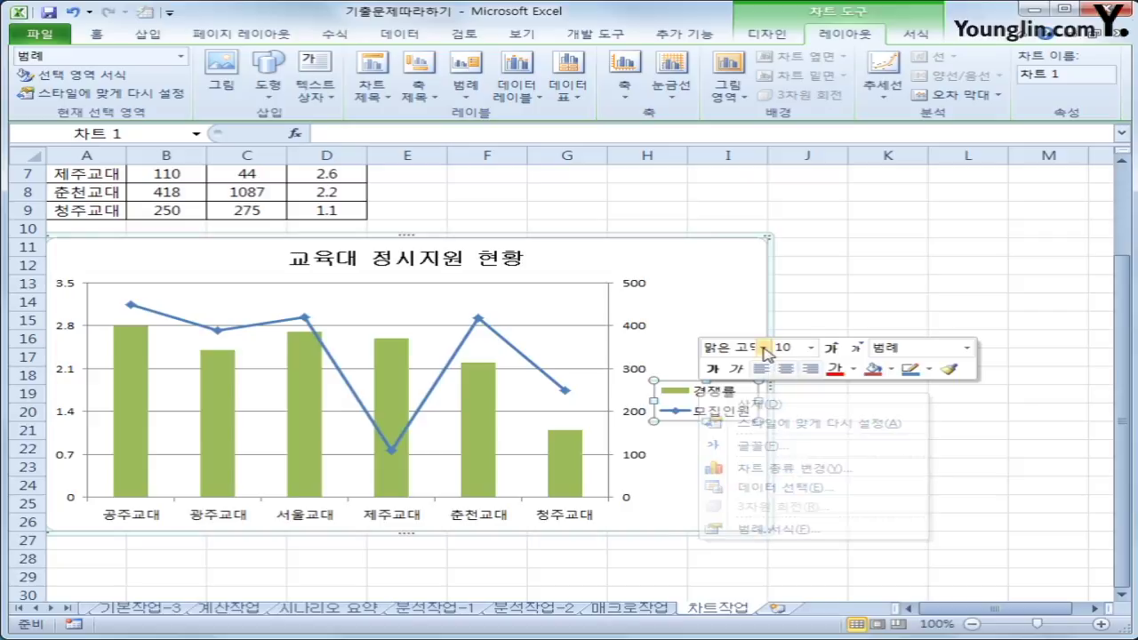
{"action": "left_click_drag", "start_coordinate": [1007, 384], "coordinate": [1005, 510]}
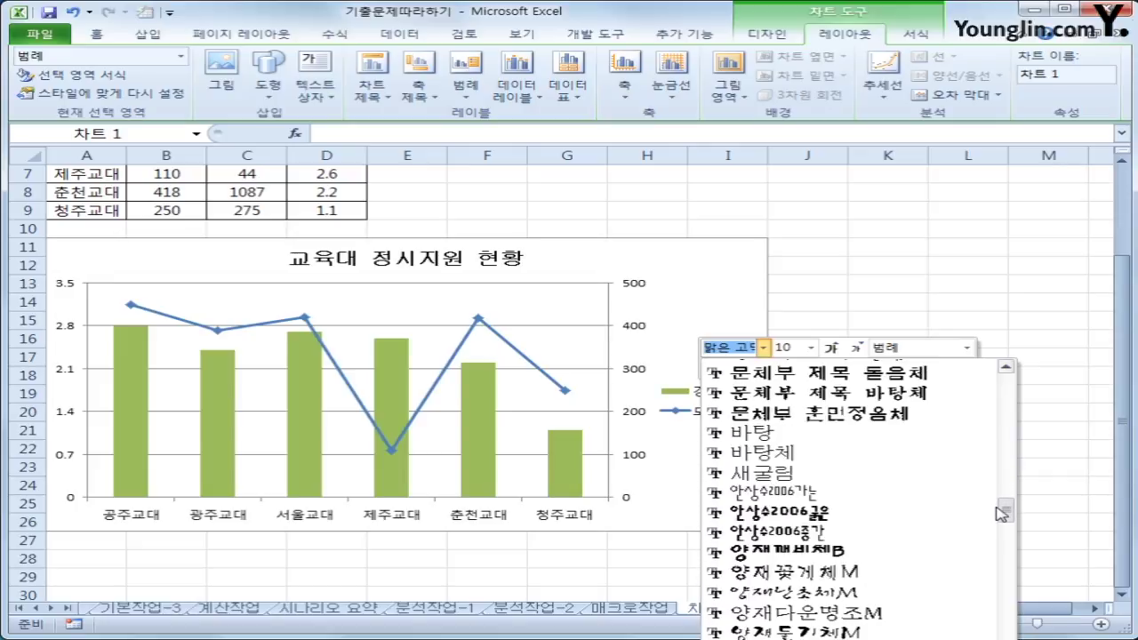
{"action": "left_click", "coordinate": [880, 453]}
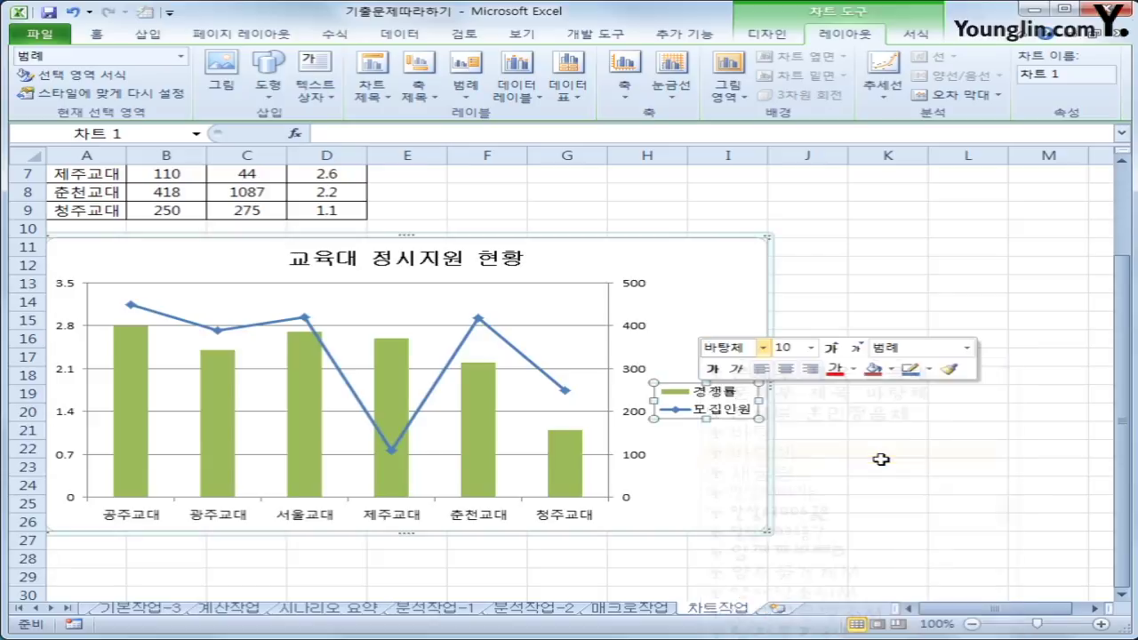
{"action": "left_click", "coordinate": [839, 348]}
{"action": "left_click", "coordinate": [839, 348]}
{"action": "left_click", "coordinate": [840, 348]}
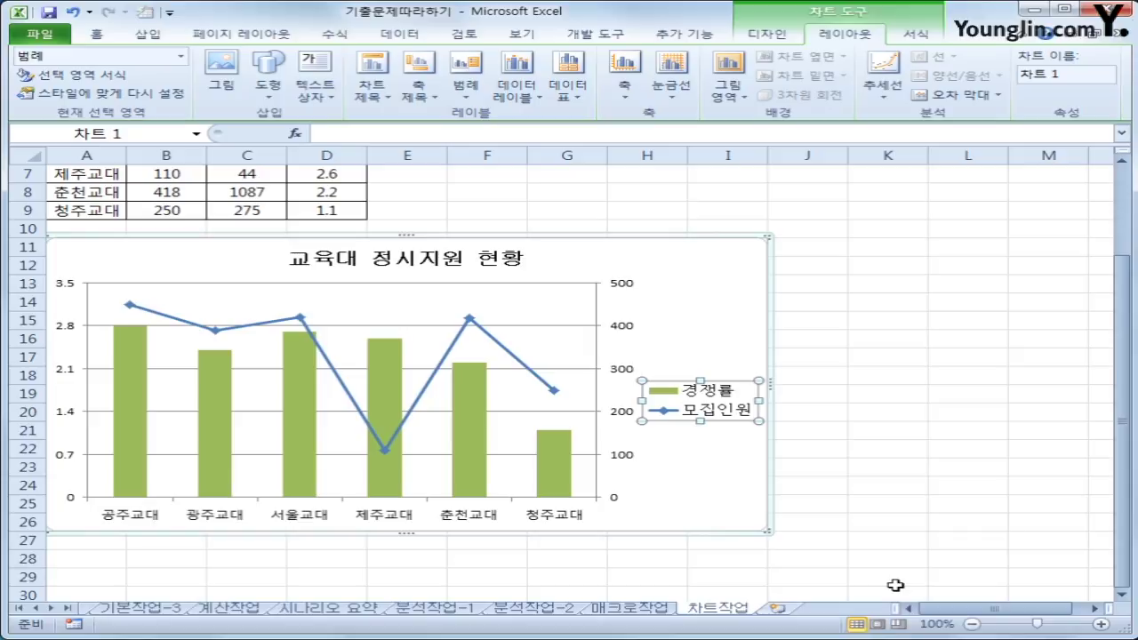
Step: Set the legend position to 위쪽 in the legend formatting options (범례 서식), close them and deselect the chart
{"action": "right_click", "coordinate": [727, 393]}
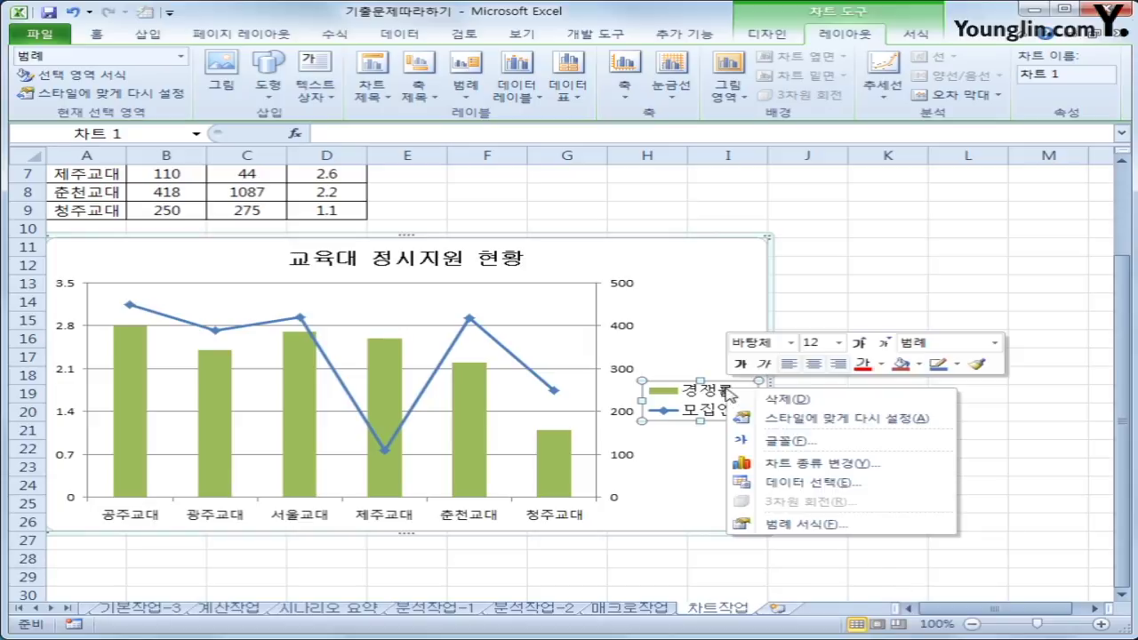
{"action": "left_click", "coordinate": [869, 531]}
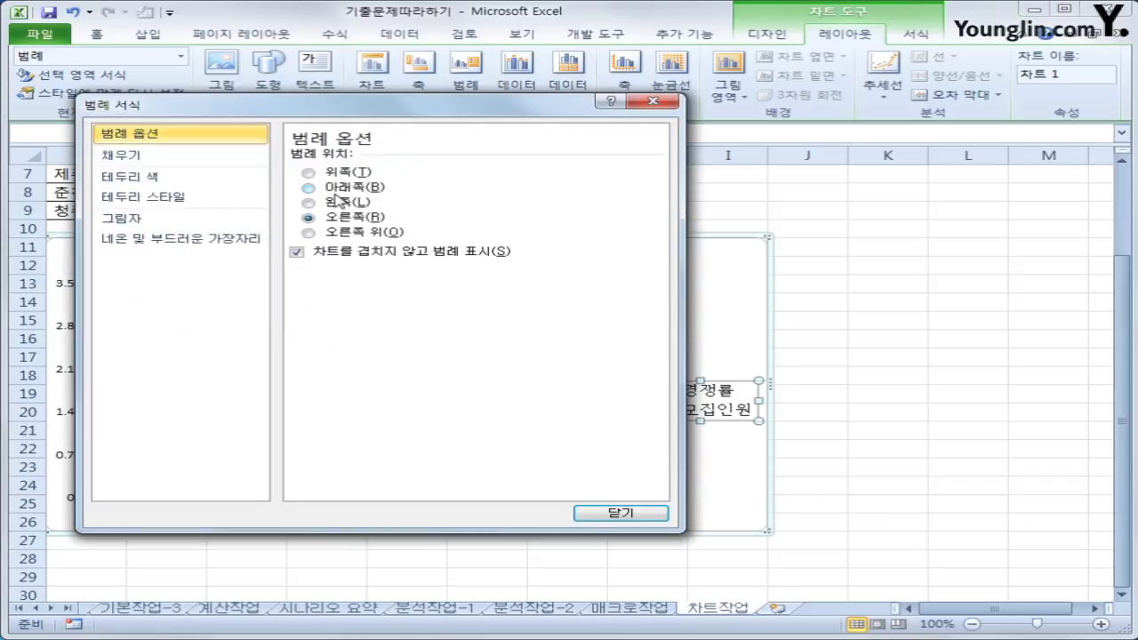
{"action": "left_click", "coordinate": [339, 189]}
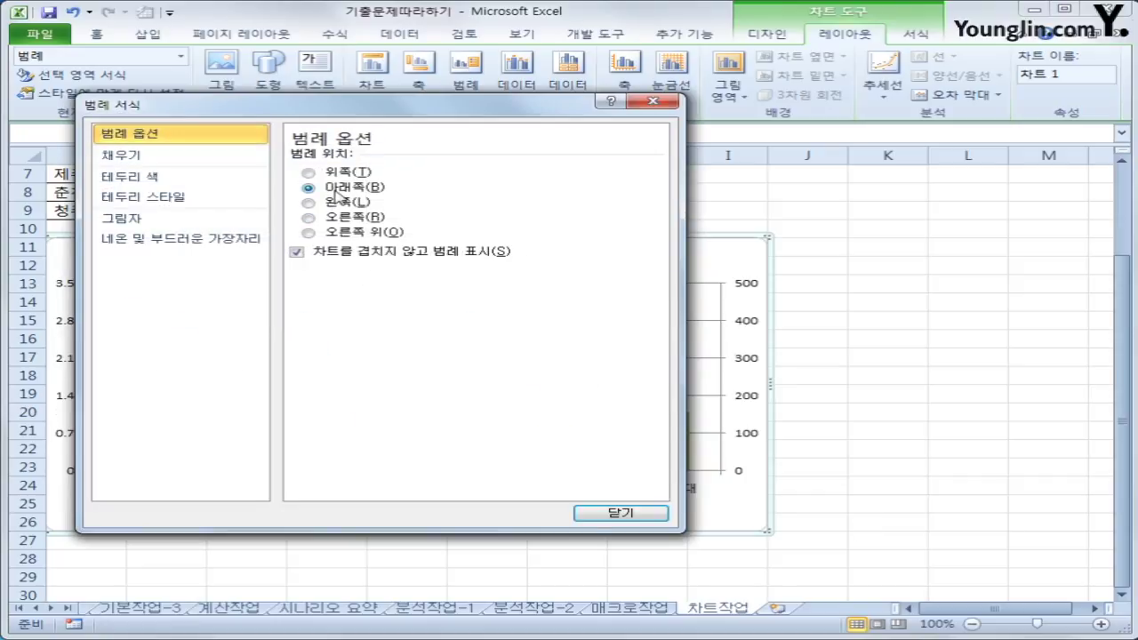
{"action": "left_click", "coordinate": [346, 175]}
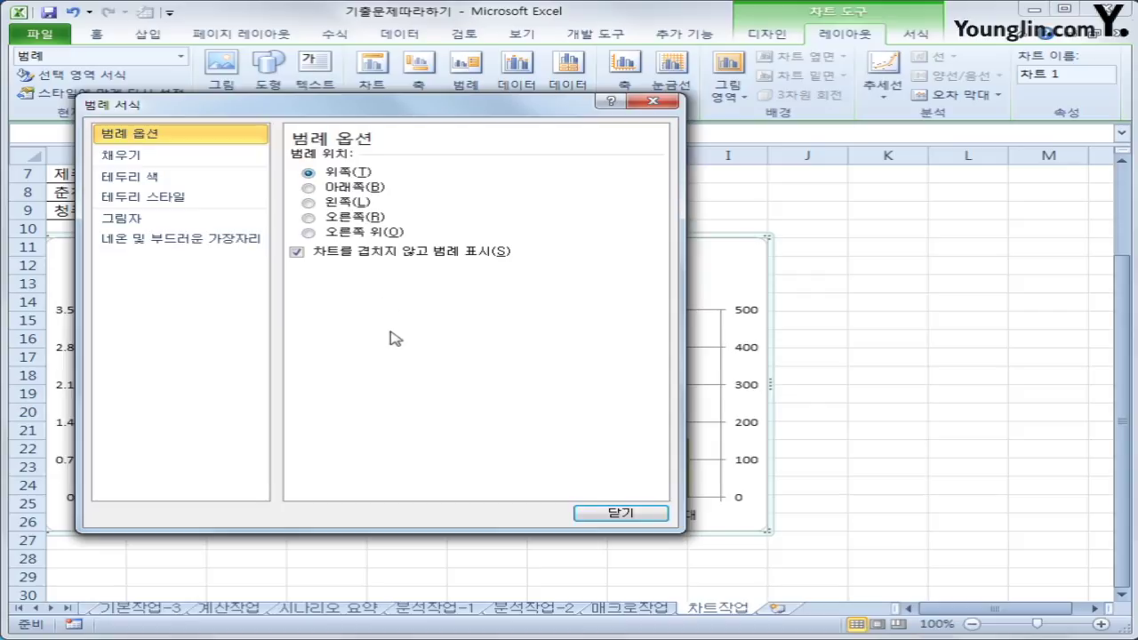
{"action": "left_click", "coordinate": [623, 514]}
{"action": "left_click", "coordinate": [885, 525]}
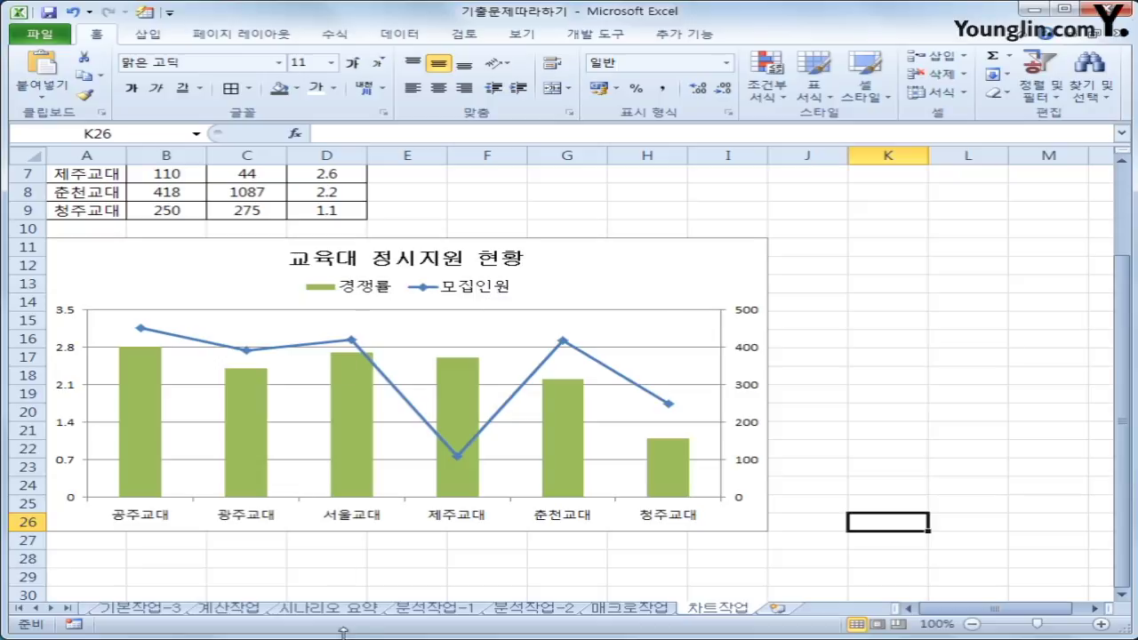
{"action": "key", "text": "ctrl+2"}
{"action": "mouse_move", "coordinate": [302, 296]}
{"action": "left_mouse_down"}
{"action": "mouse_move", "coordinate": [325, 312]}
{"action": "mouse_move", "coordinate": [574, 307]}
{"action": "mouse_move", "coordinate": [391, 267]}
{"action": "mouse_move", "coordinate": [306, 286]}
{"action": "left_mouse_up"}
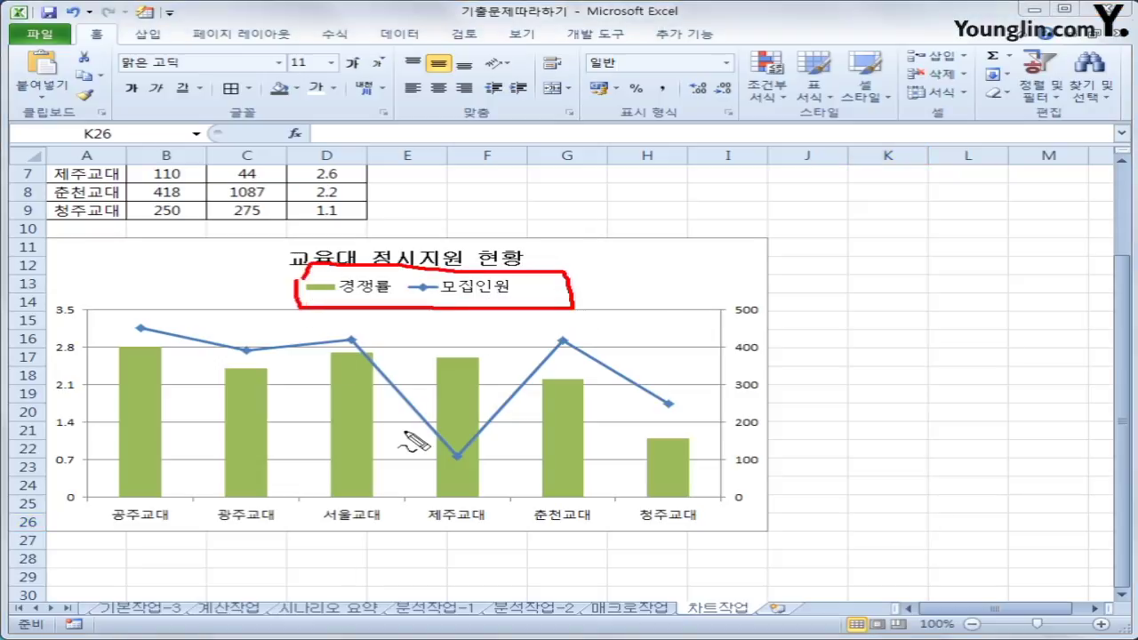
{"action": "key", "text": "e"}
{"action": "key", "text": "Escape"}
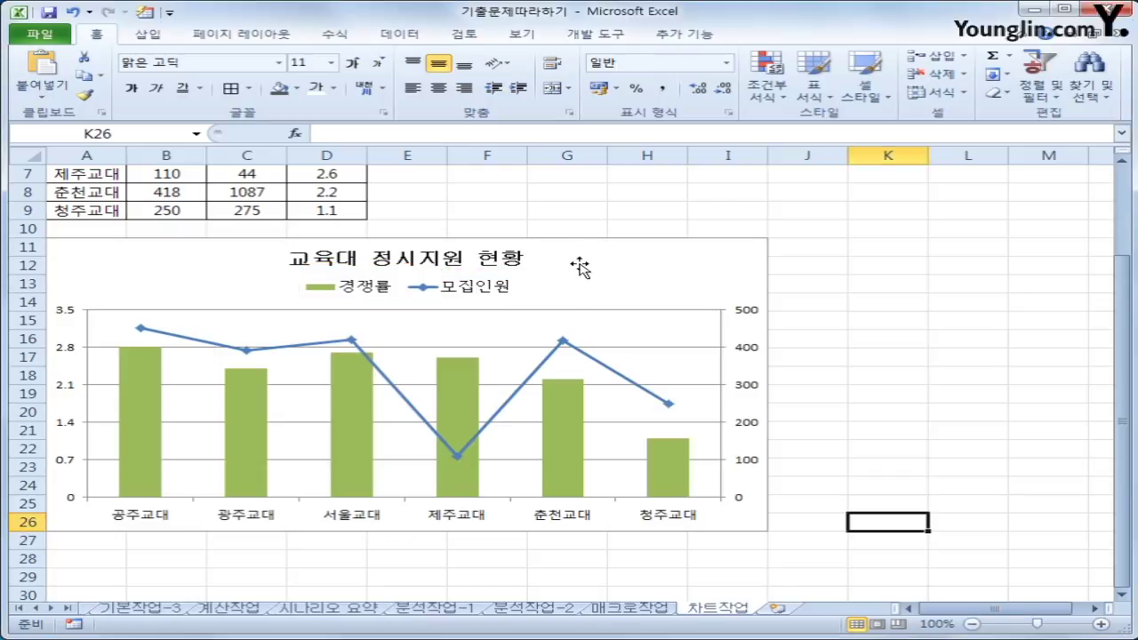
Step: Apply the legend layout 아래쪽에 범례 표시 to the chart, and return the legend to 위쪽에 범례 표시
{"action": "left_click", "coordinate": [685, 258]}
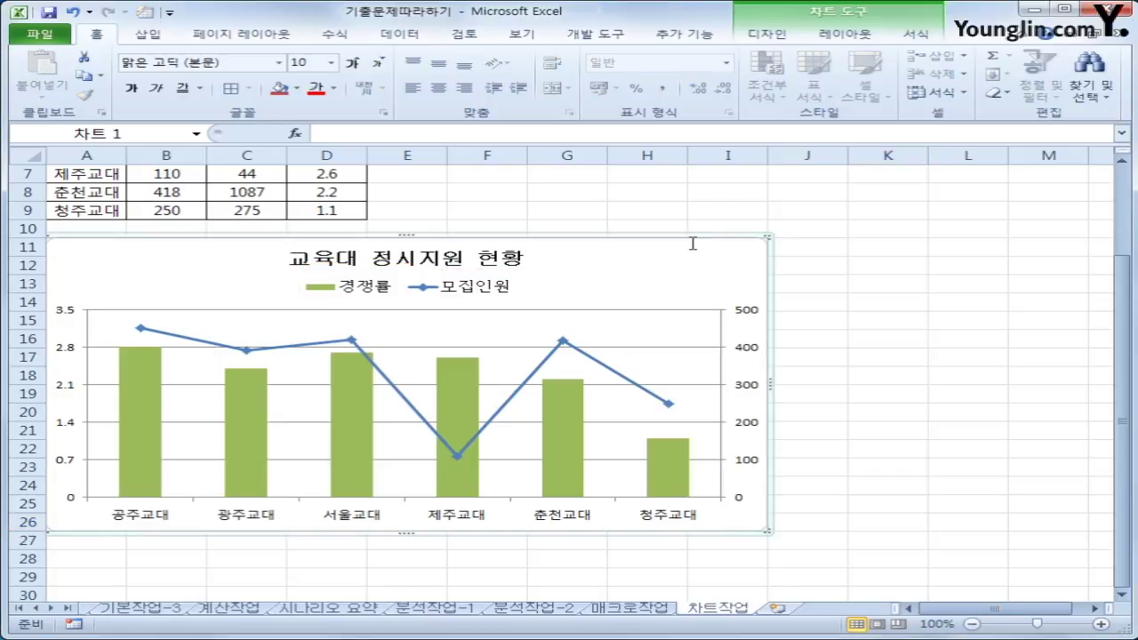
{"action": "left_click", "coordinate": [859, 35]}
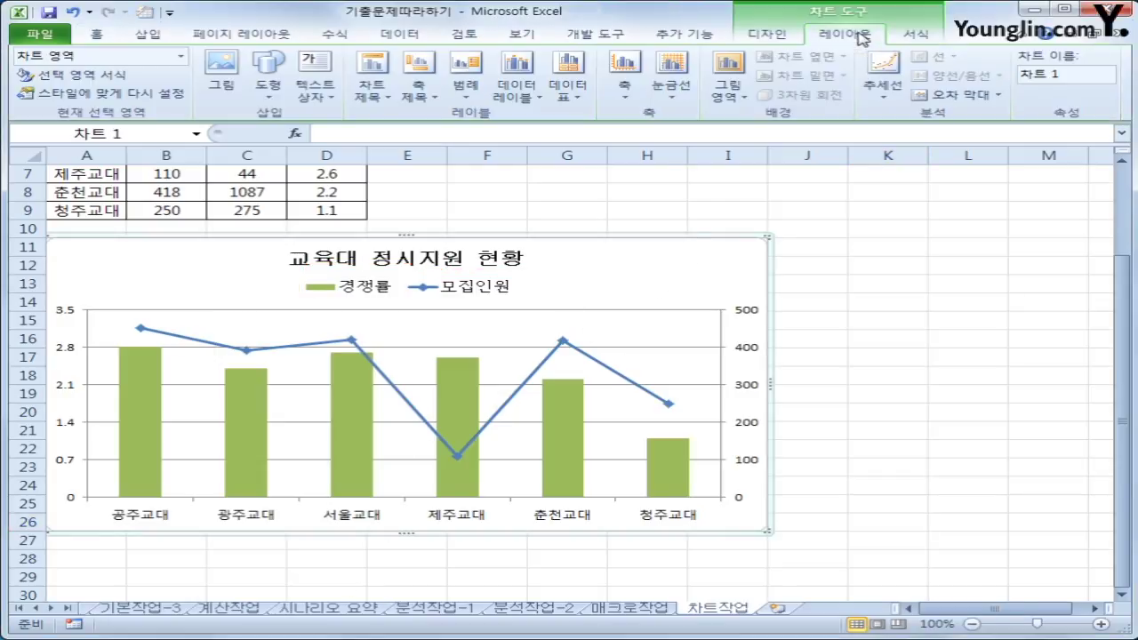
{"action": "left_click", "coordinate": [466, 89]}
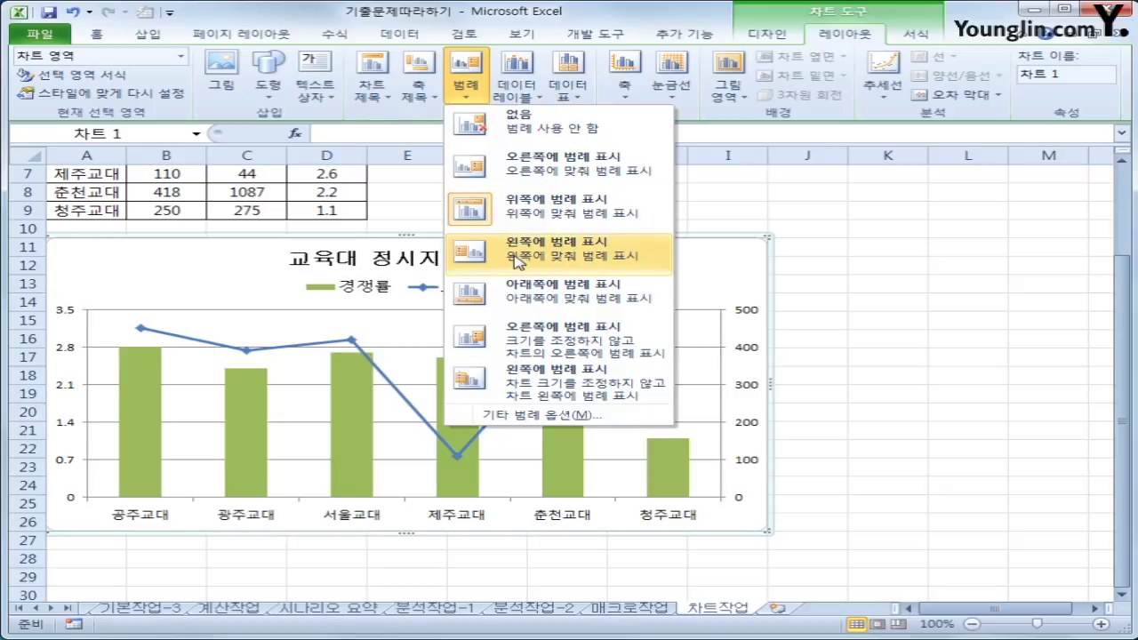
{"action": "left_click", "coordinate": [518, 290]}
{"action": "left_click", "coordinate": [466, 89]}
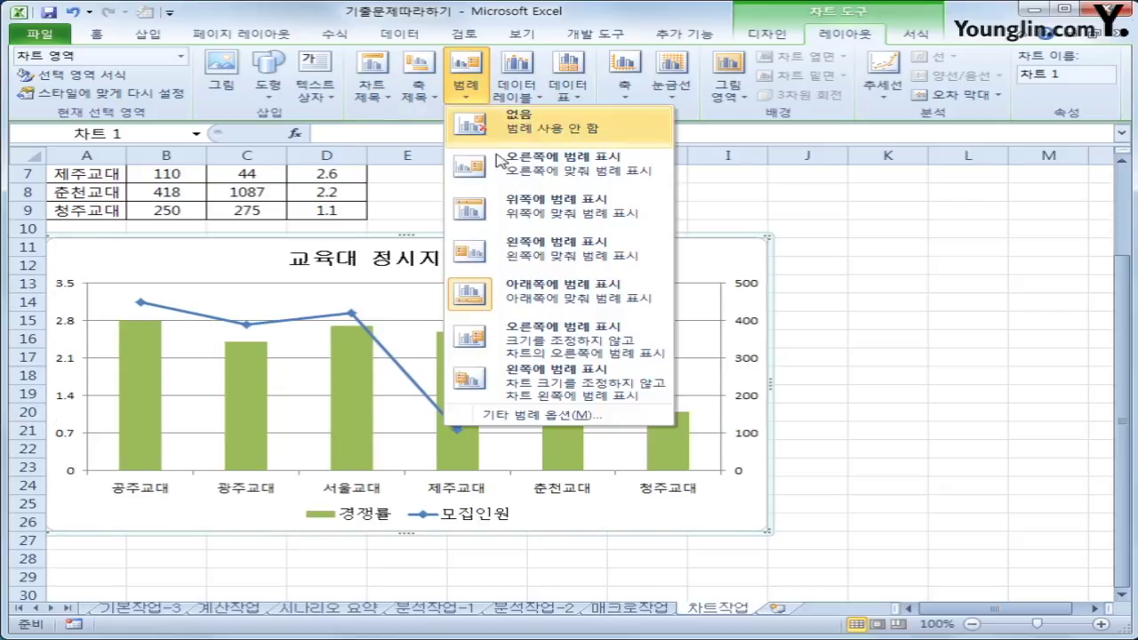
{"action": "left_click", "coordinate": [519, 209]}
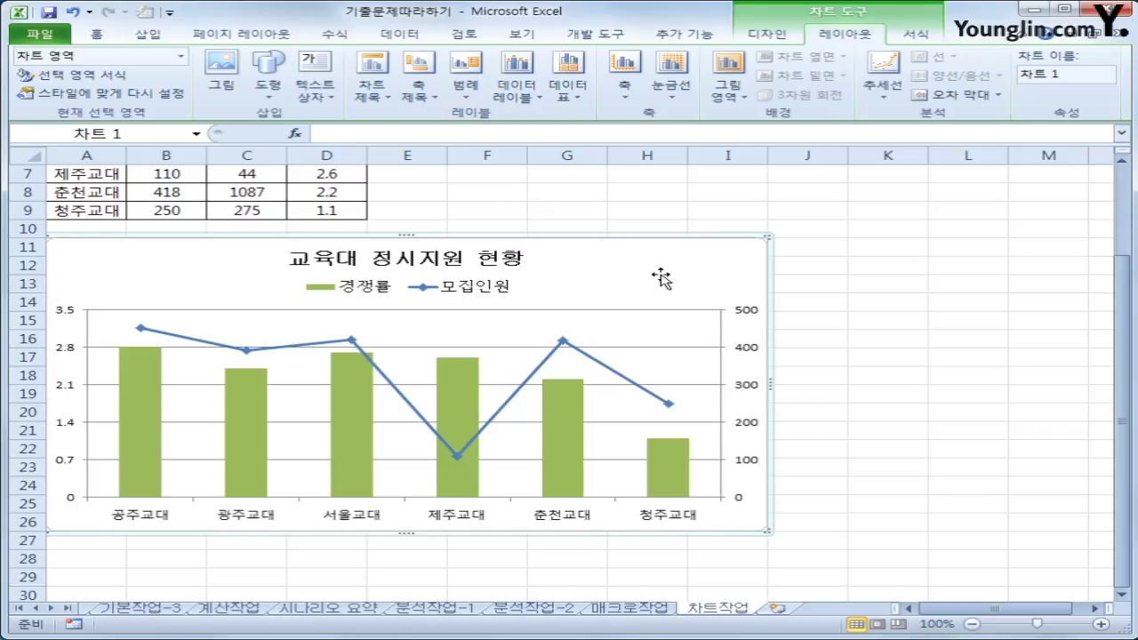
Step: Review the legend position in the legend formatting options (범례 서식), close them and deselect the chart
{"action": "right_click", "coordinate": [505, 297]}
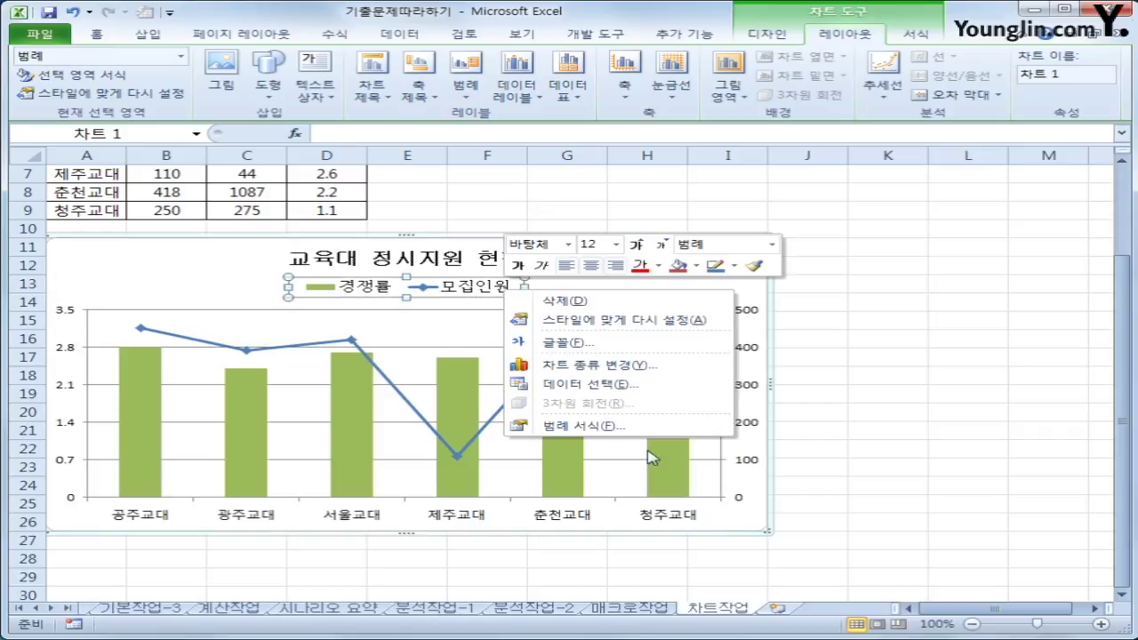
{"action": "left_click", "coordinate": [659, 426]}
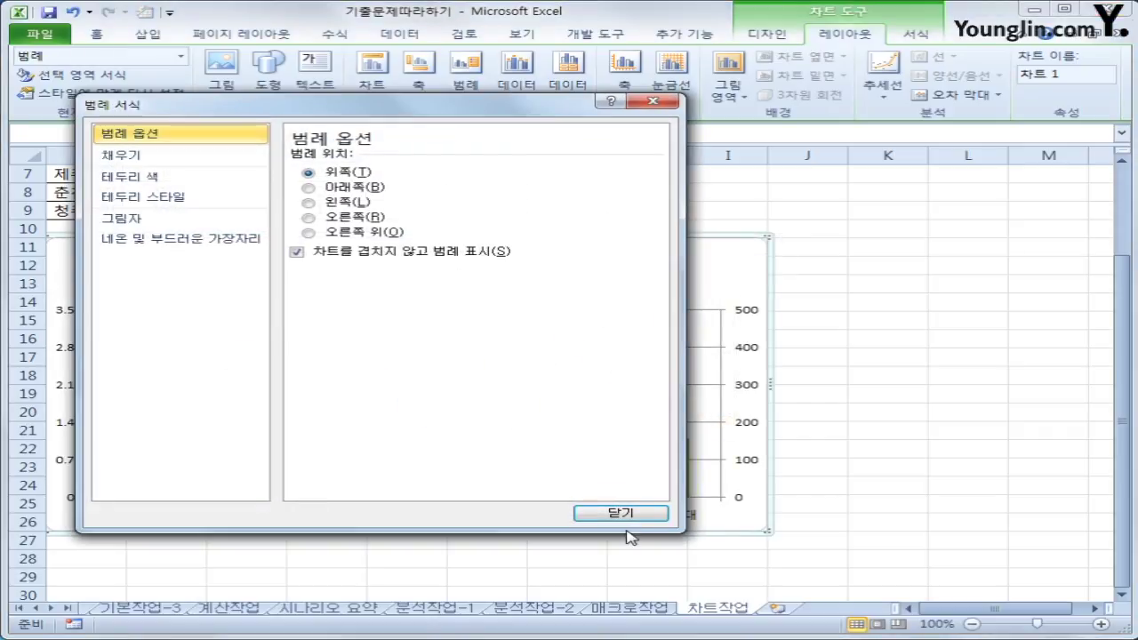
{"action": "left_click", "coordinate": [640, 516]}
{"action": "left_click", "coordinate": [854, 502]}
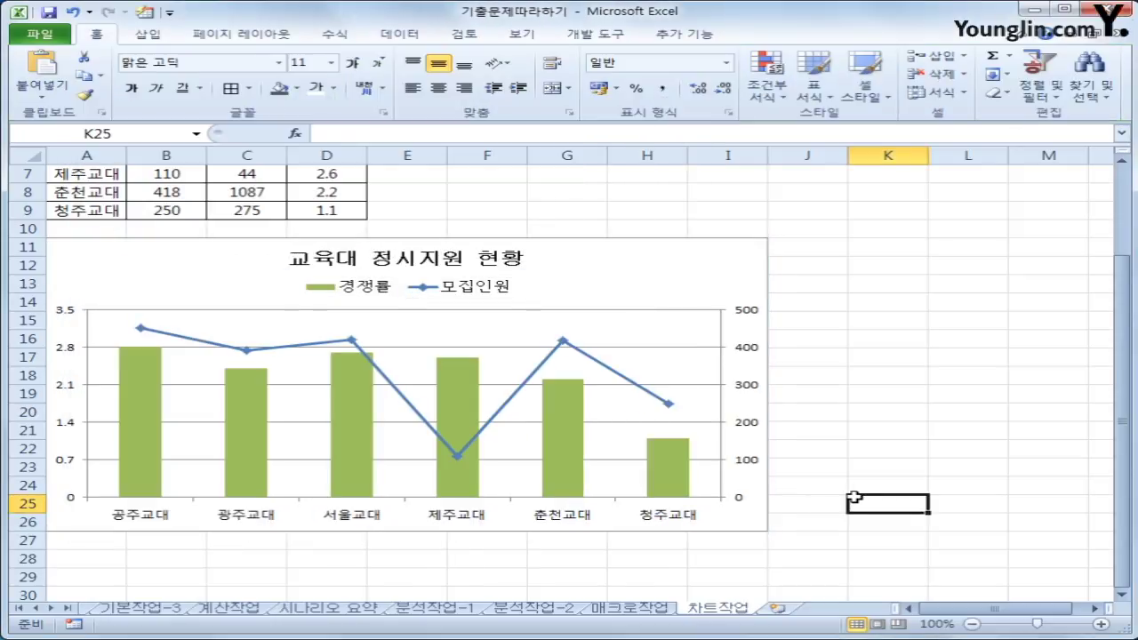